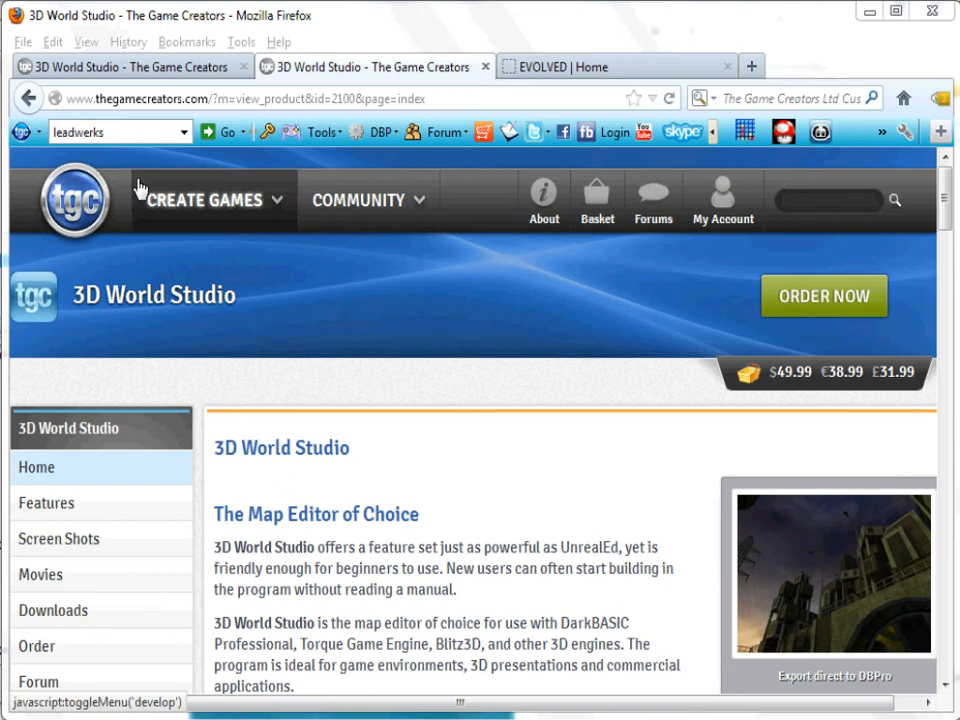
{"action": "left_click", "coordinate": [250, 201]}
{"action": "mouse_move", "coordinate": [305, 297]}
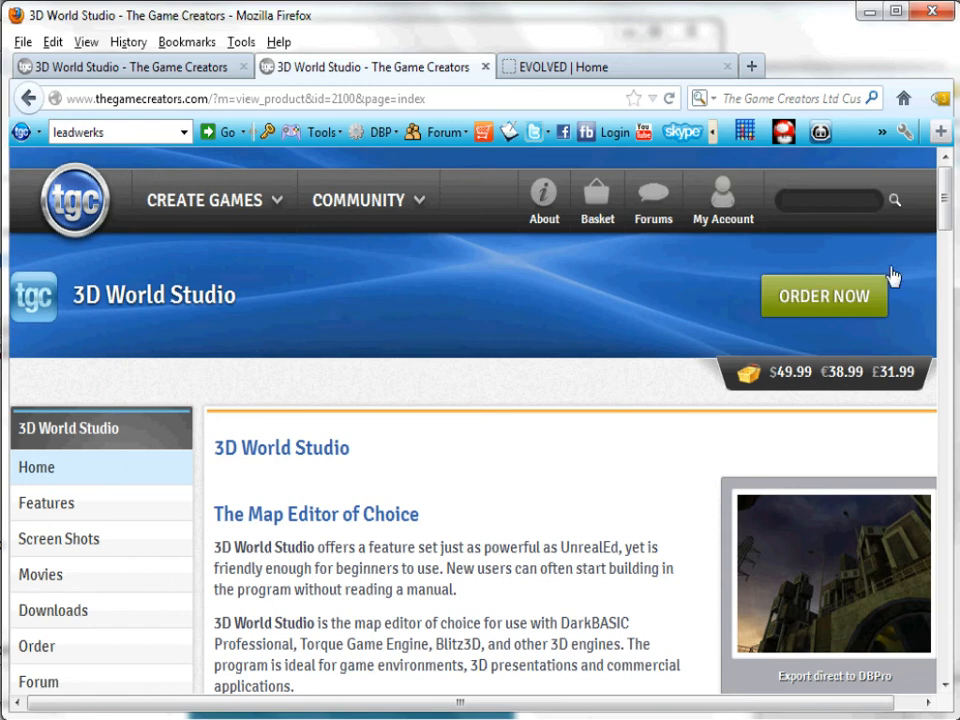
- Examine the 3D World Studio product page, including its overview text, editor screenshot and sections on new features and the resource library
{"action": "scroll", "coordinate": [950, 227], "scroll_direction": "down", "scroll_amount": 4}
{"action": "scroll", "coordinate": [947, 228], "scroll_direction": "up", "scroll_amount": 2}
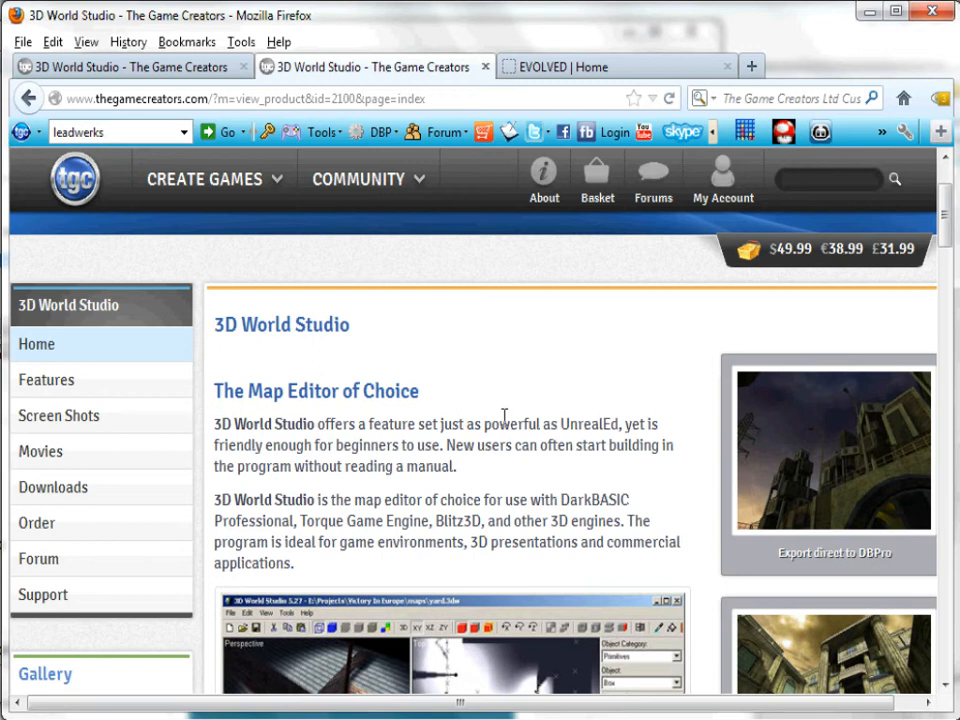
{"action": "scroll", "coordinate": [505, 415], "scroll_direction": "down", "scroll_amount": 2}
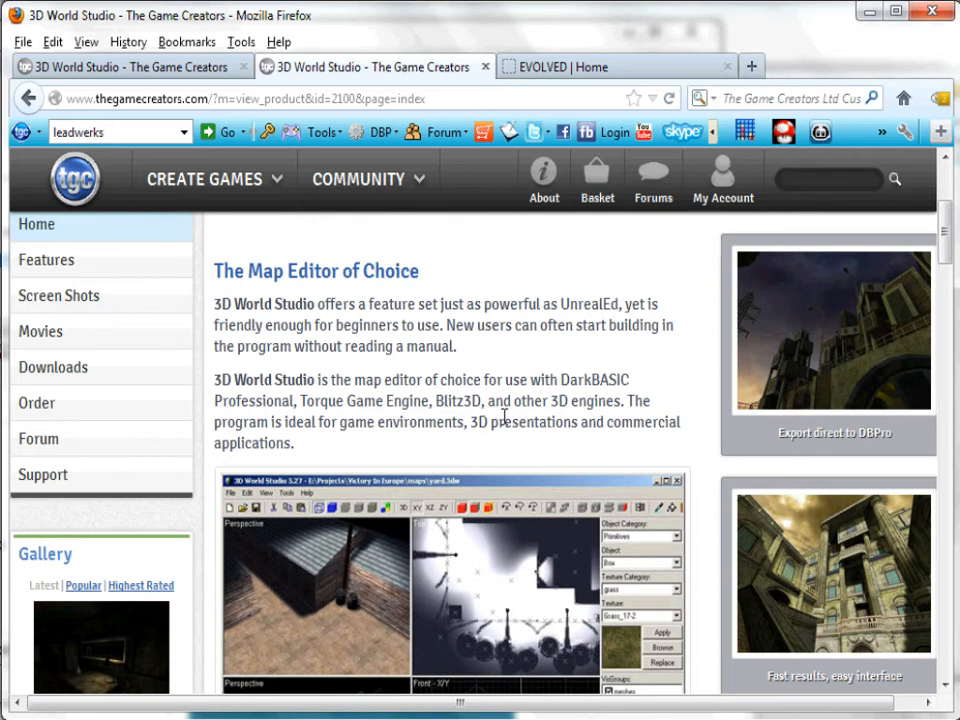
{"action": "scroll", "coordinate": [407, 468], "scroll_direction": "down", "scroll_amount": 2}
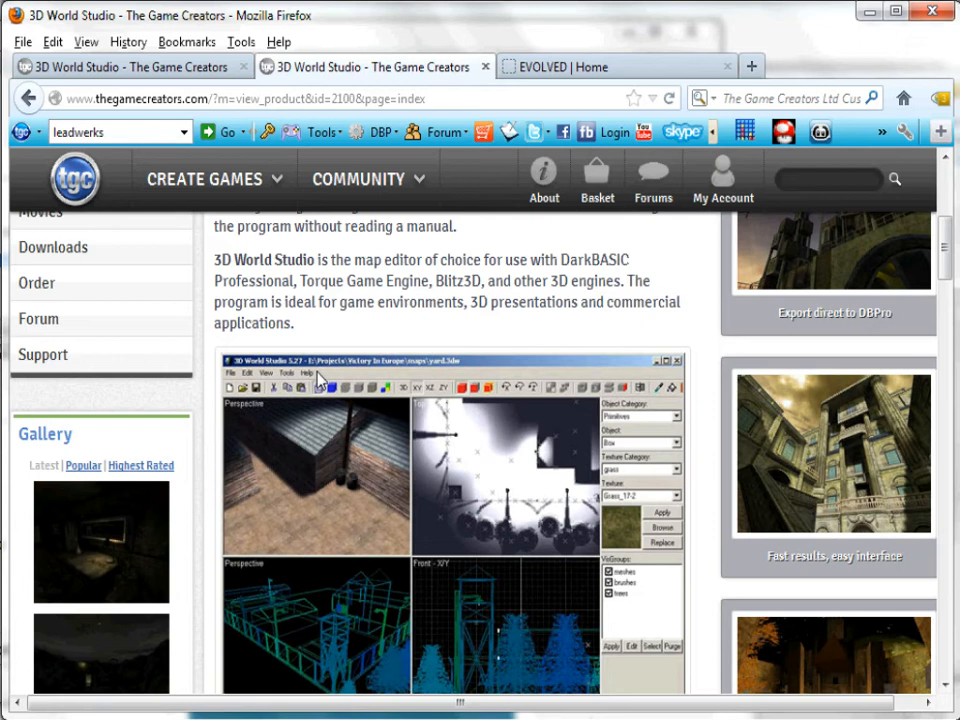
{"action": "scroll", "coordinate": [318, 377], "scroll_direction": "down", "scroll_amount": 1}
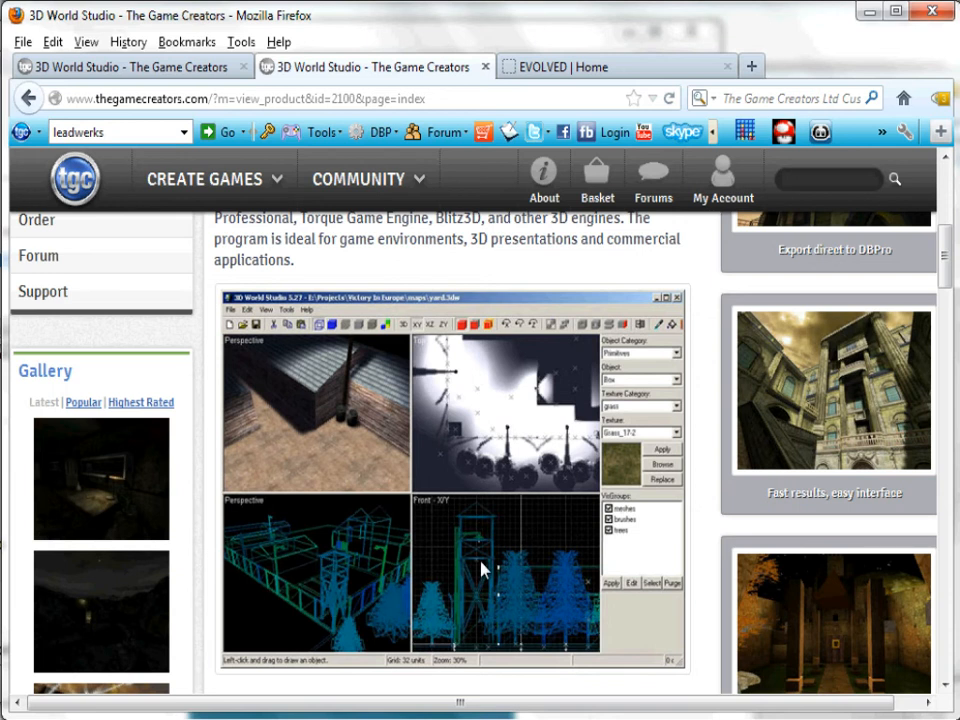
{"action": "scroll", "coordinate": [482, 570], "scroll_direction": "down", "scroll_amount": 2}
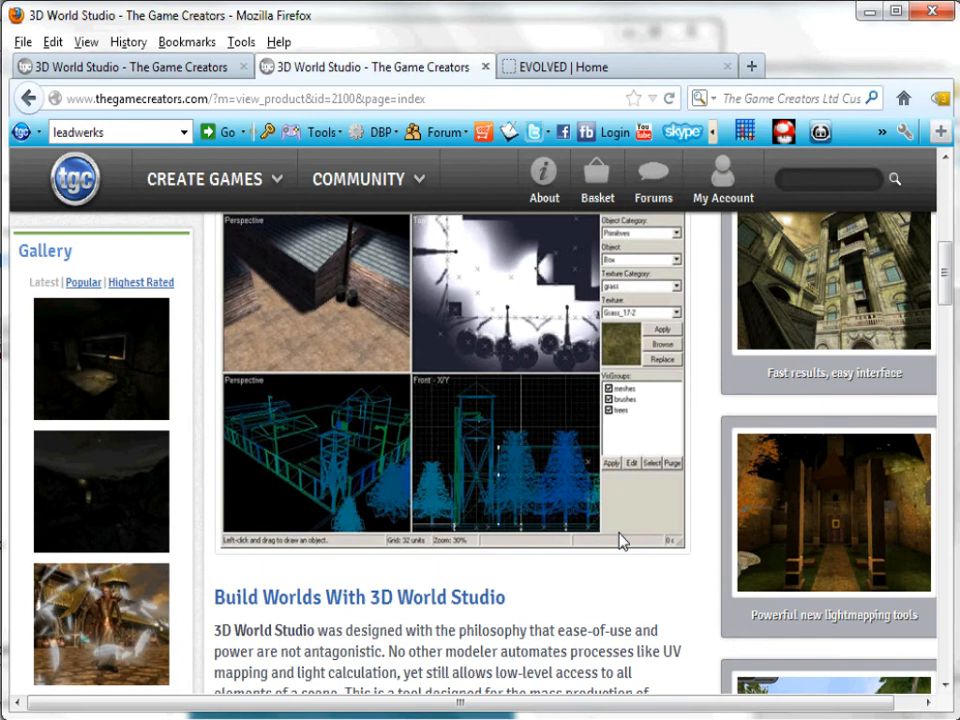
{"action": "scroll", "coordinate": [620, 541], "scroll_direction": "up", "scroll_amount": 2}
{"action": "scroll", "coordinate": [619, 538], "scroll_direction": "down", "scroll_amount": 4}
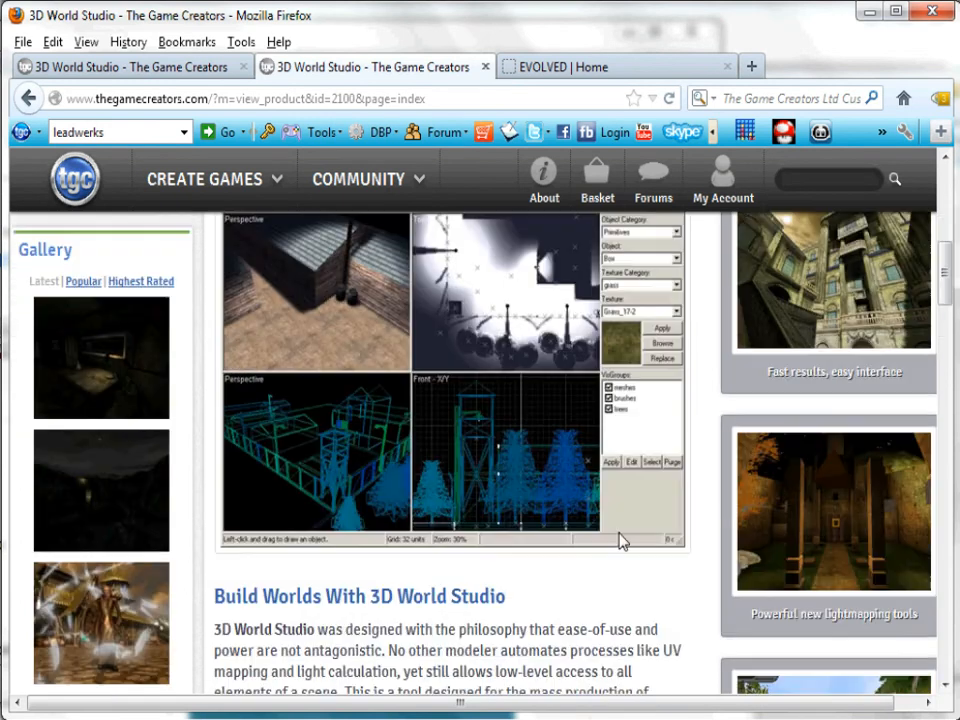
{"action": "scroll", "coordinate": [620, 533], "scroll_direction": "down", "scroll_amount": 4}
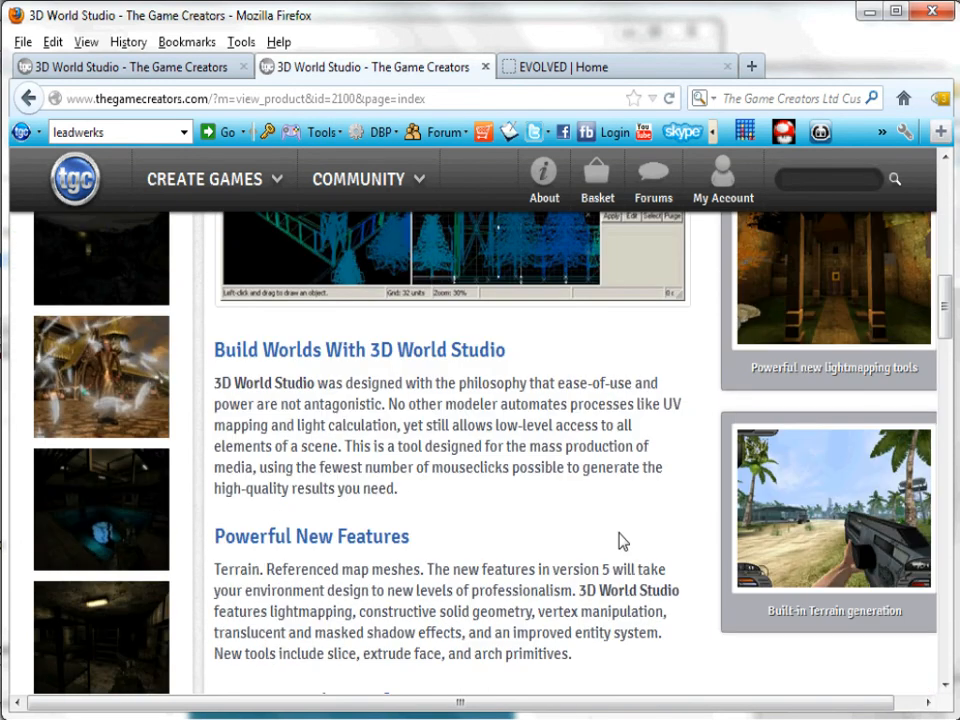
{"action": "scroll", "coordinate": [620, 537], "scroll_direction": "down", "scroll_amount": 3}
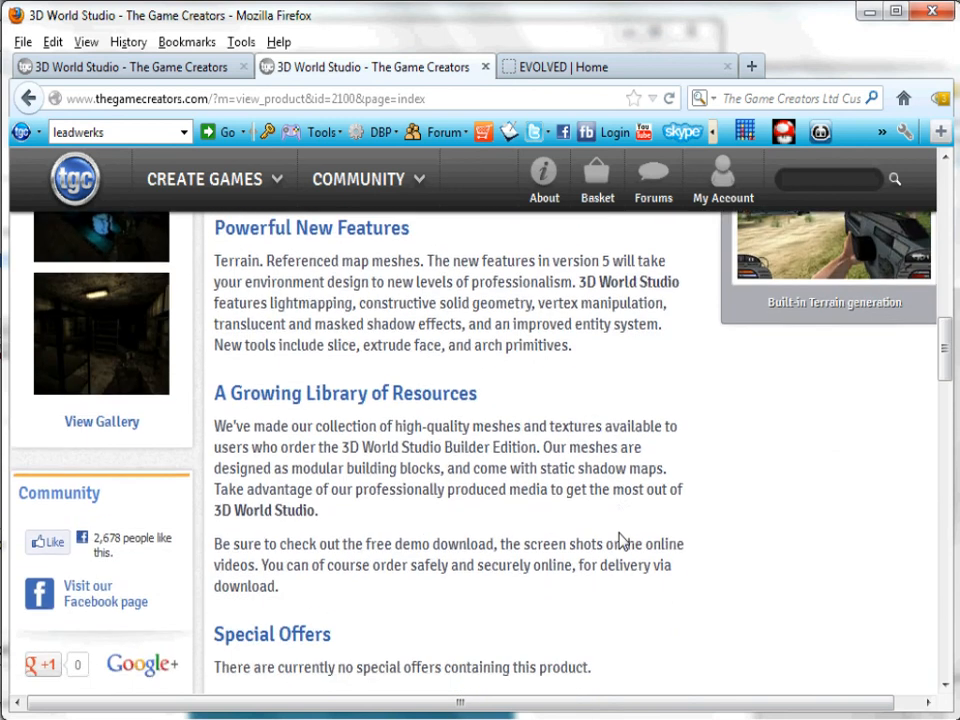
{"action": "scroll", "coordinate": [619, 540], "scroll_direction": "up", "scroll_amount": 3}
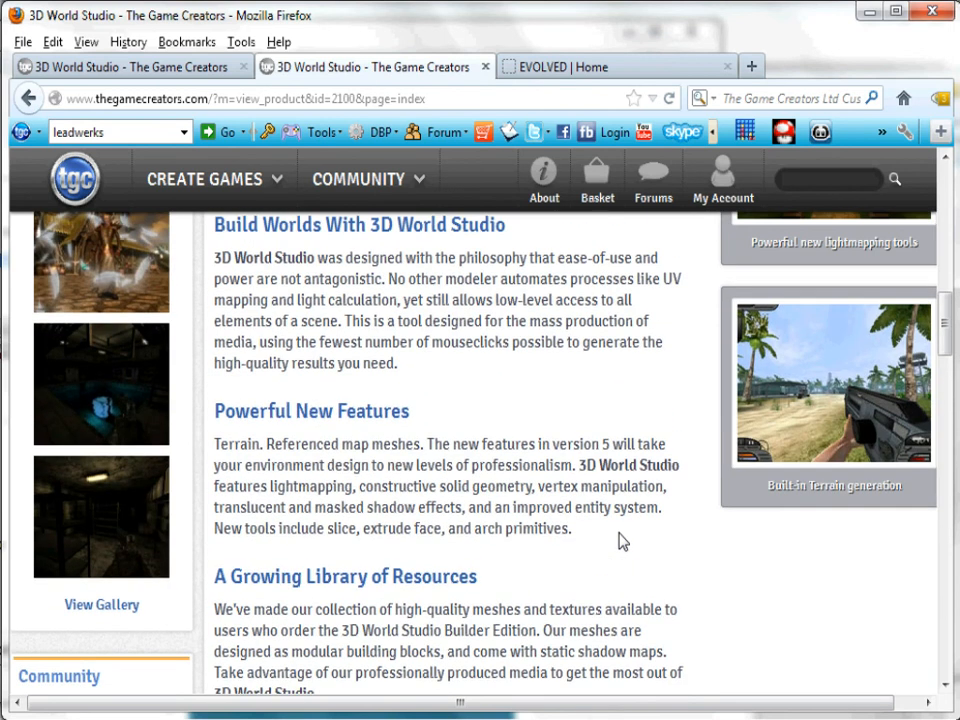
{"action": "scroll", "coordinate": [620, 541], "scroll_direction": "up", "scroll_amount": 4}
{"action": "scroll", "coordinate": [619, 540], "scroll_direction": "down", "scroll_amount": 1}
{"action": "scroll", "coordinate": [612, 512], "scroll_direction": "up", "scroll_amount": 4}
{"action": "scroll", "coordinate": [602, 484], "scroll_direction": "up", "scroll_amount": 7}
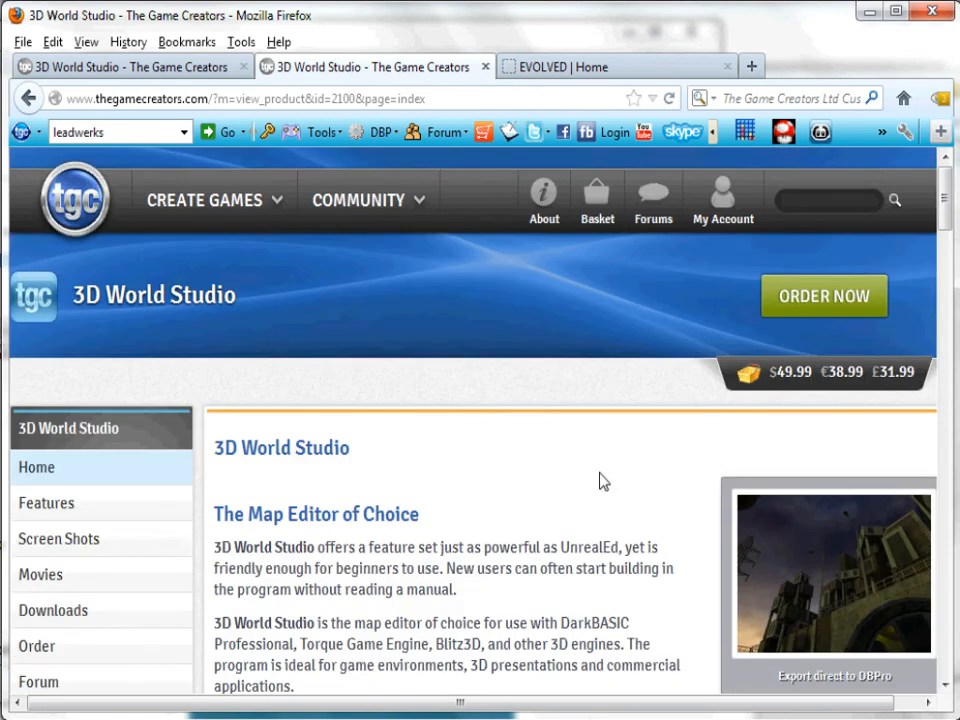
- Open the Screen Shots page of 3D World Studio and look through the example images
{"action": "left_click", "coordinate": [134, 545]}
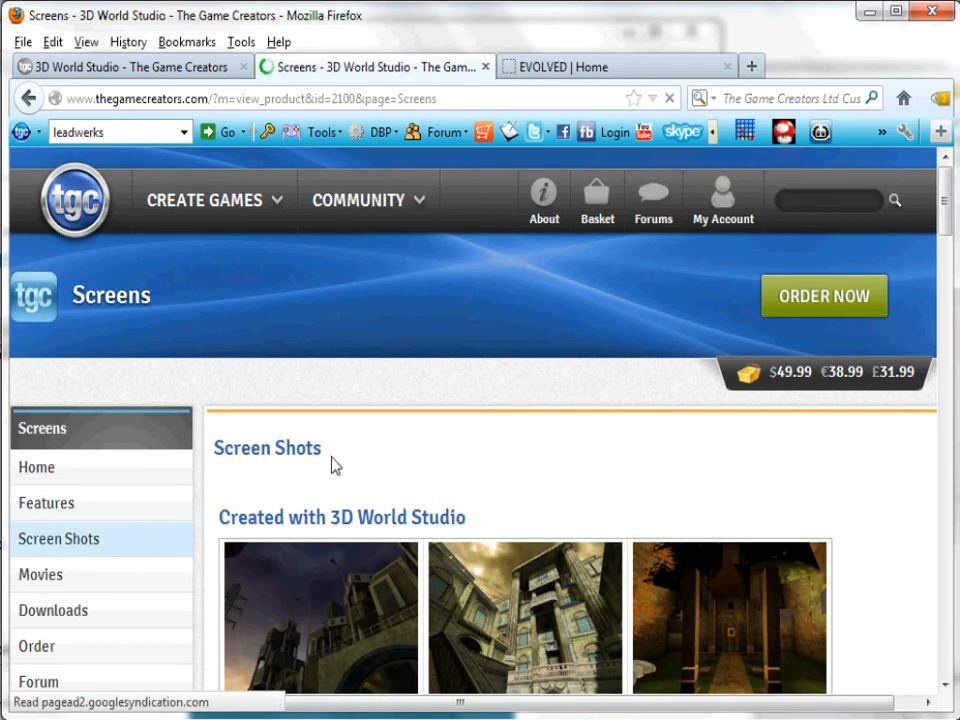
{"action": "scroll", "coordinate": [332, 461], "scroll_direction": "down", "scroll_amount": 3}
{"action": "scroll", "coordinate": [335, 465], "scroll_direction": "down", "scroll_amount": 2}
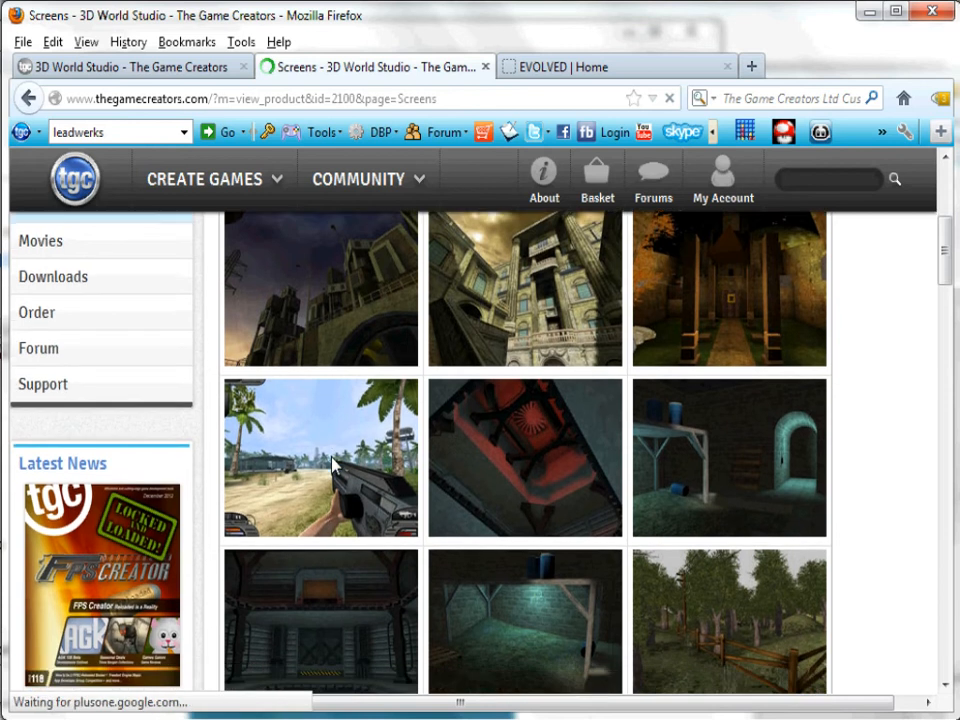
{"action": "scroll", "coordinate": [335, 465], "scroll_direction": "up", "scroll_amount": 3}
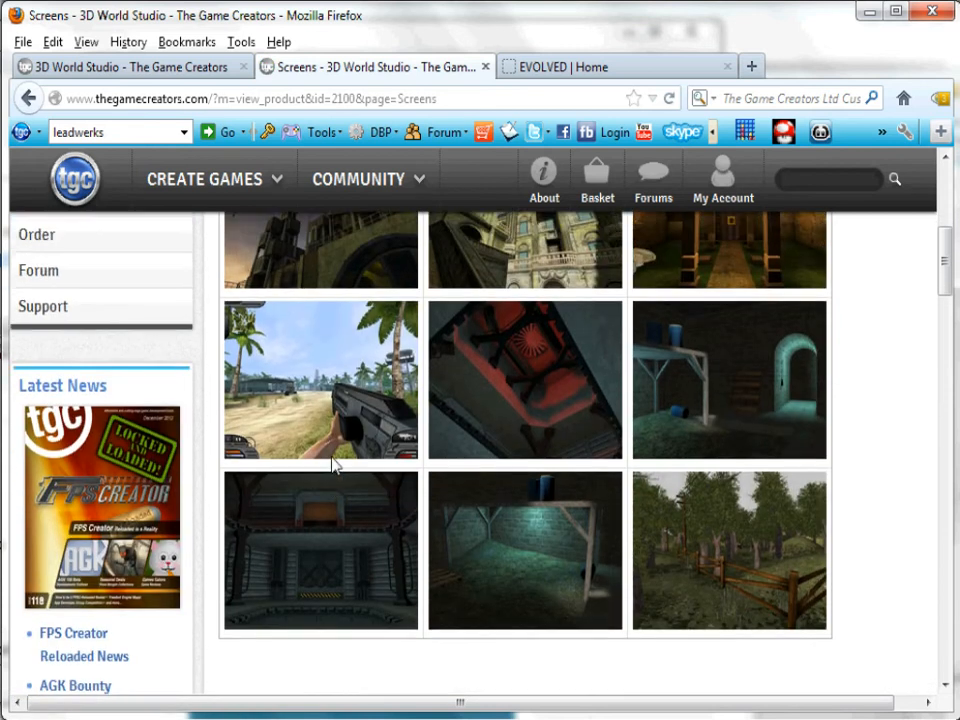
{"action": "scroll", "coordinate": [335, 465], "scroll_direction": "up", "scroll_amount": 3}
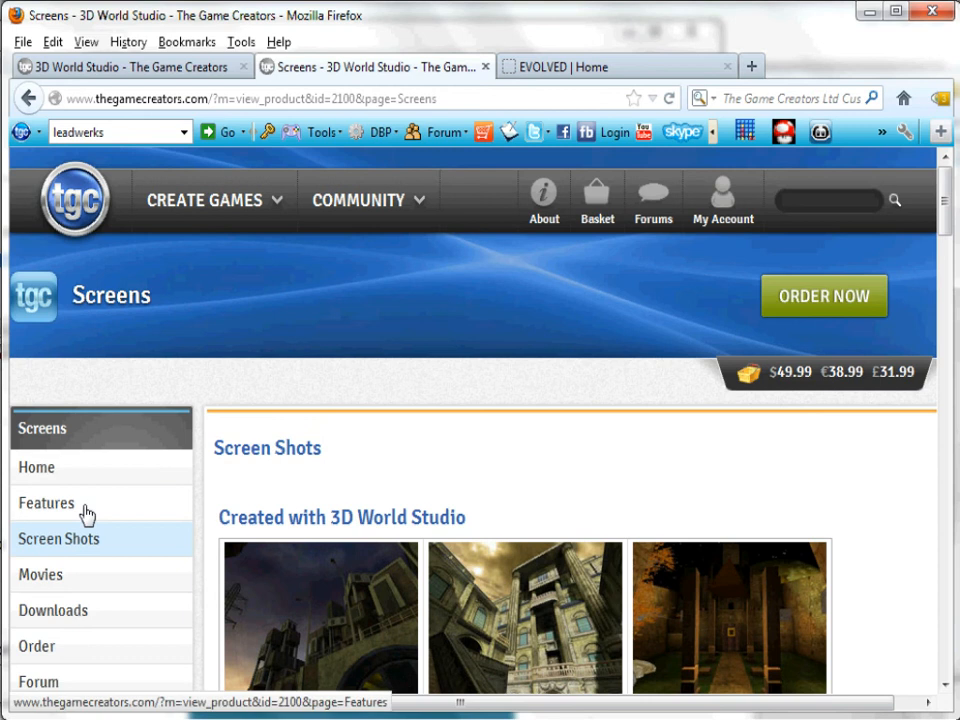
- Open the Features page of 3D World Studio and review the Editing feature list, including the supported export formats
{"action": "left_click", "coordinate": [86, 512]}
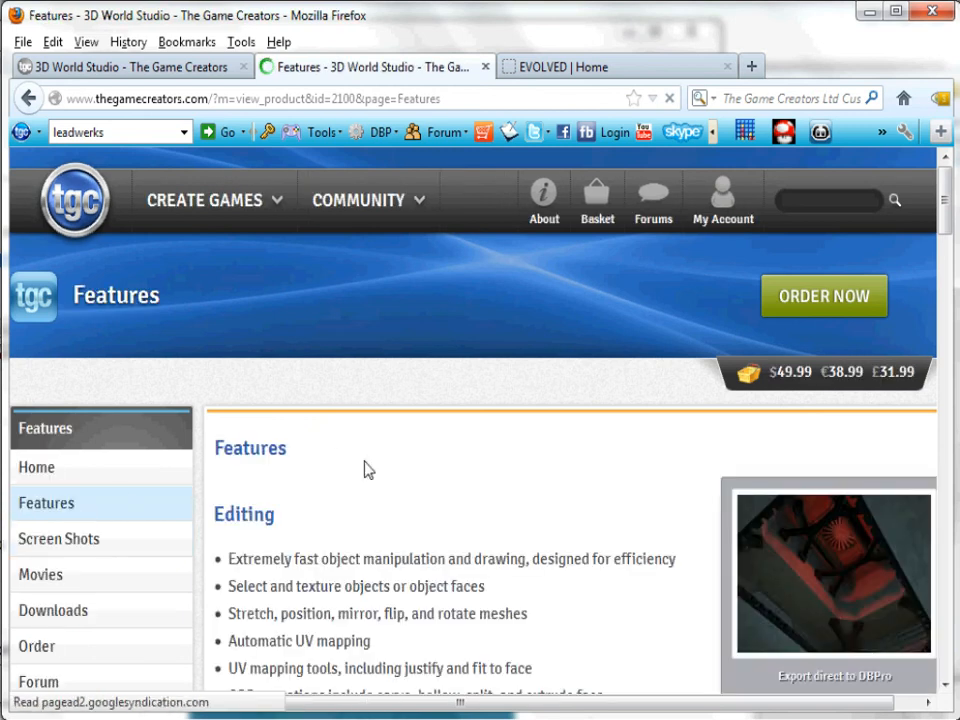
{"action": "scroll", "coordinate": [367, 470], "scroll_direction": "down", "scroll_amount": 5}
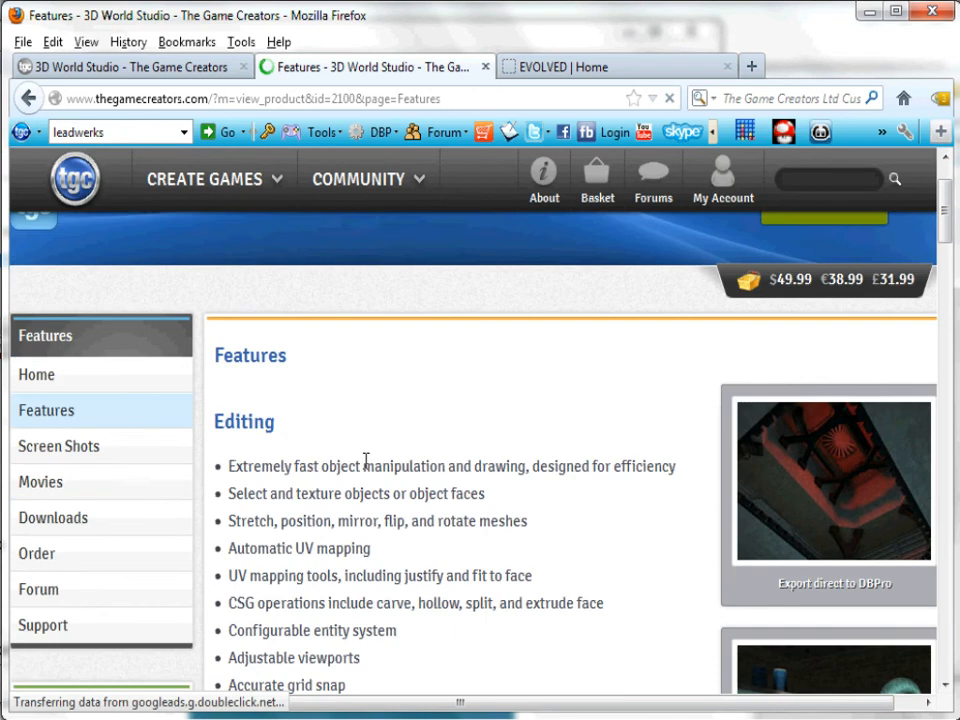
{"action": "scroll", "coordinate": [366, 463], "scroll_direction": "up", "scroll_amount": 5}
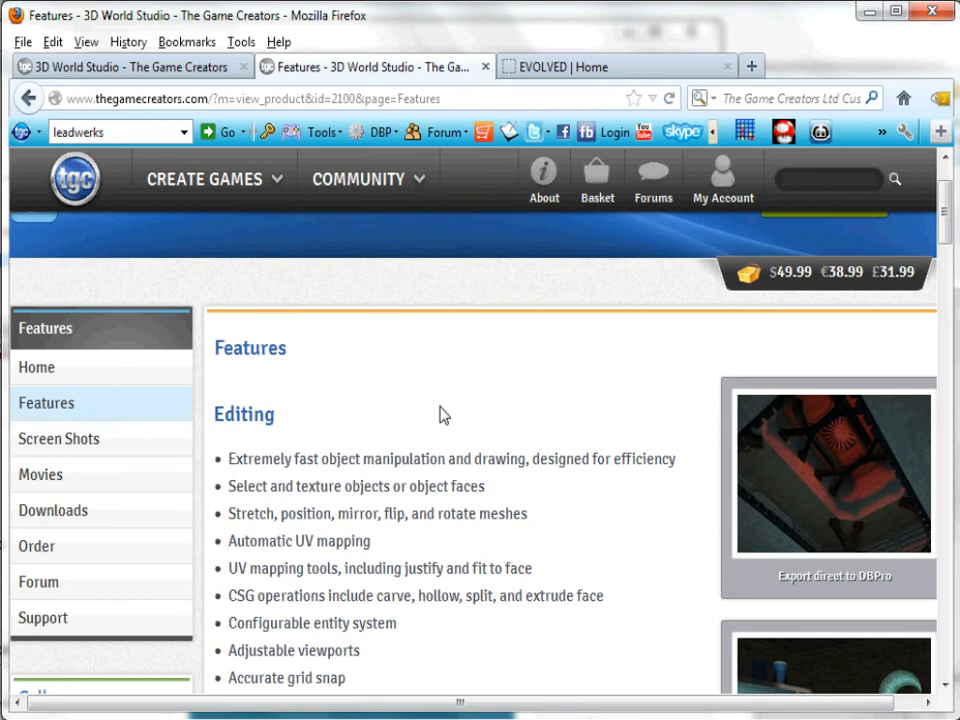
{"action": "scroll", "coordinate": [444, 415], "scroll_direction": "down", "scroll_amount": 5}
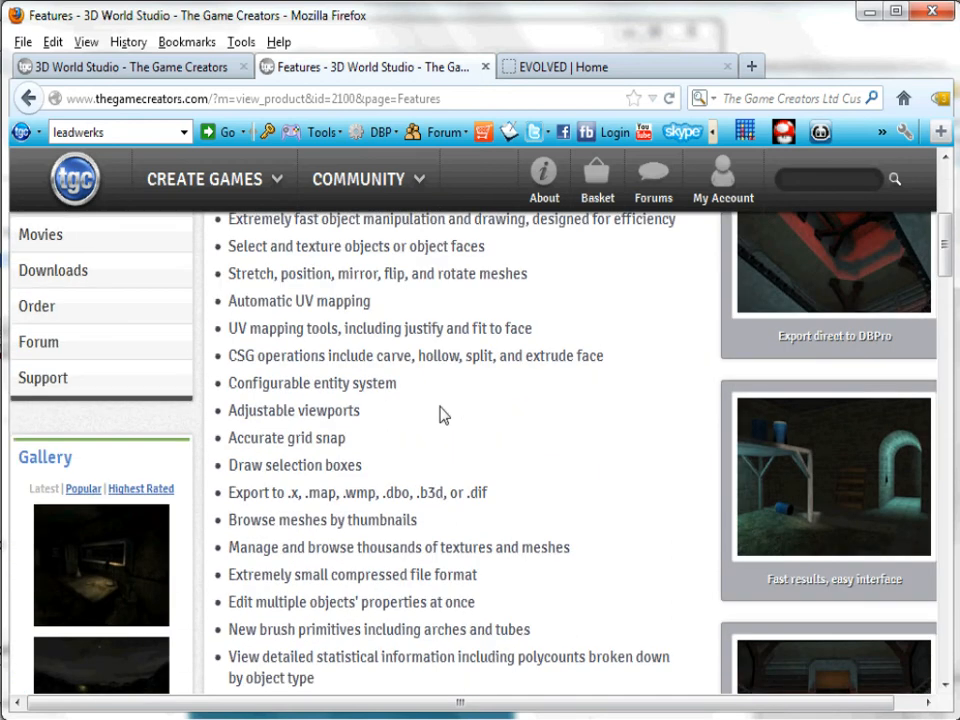
{"action": "scroll", "coordinate": [444, 415], "scroll_direction": "up", "scroll_amount": 2}
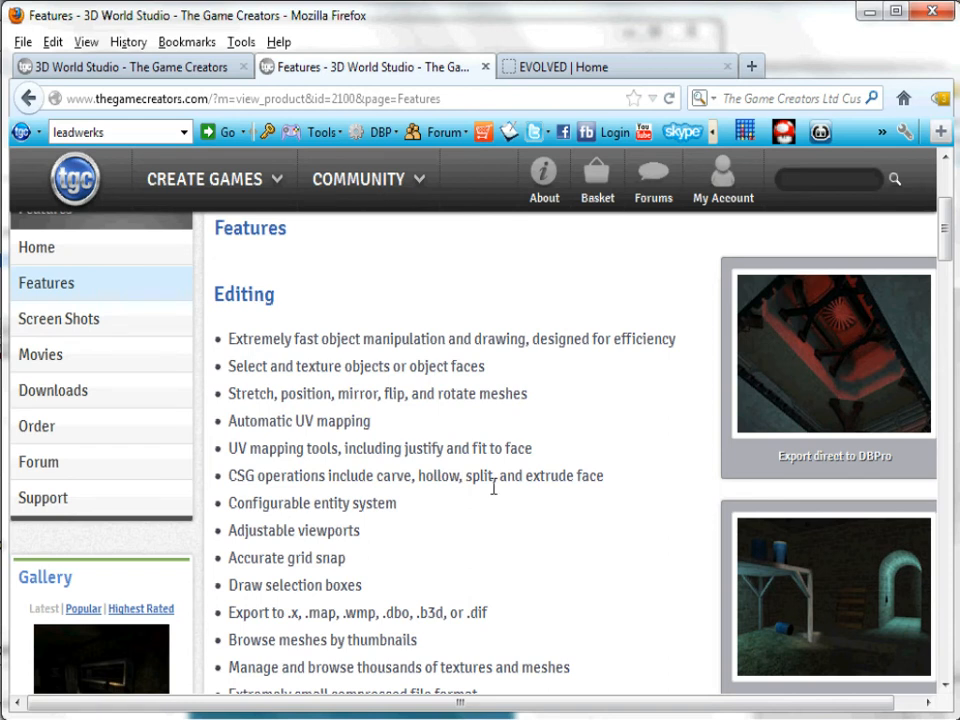
{"action": "scroll", "coordinate": [493, 487], "scroll_direction": "down", "scroll_amount": 3}
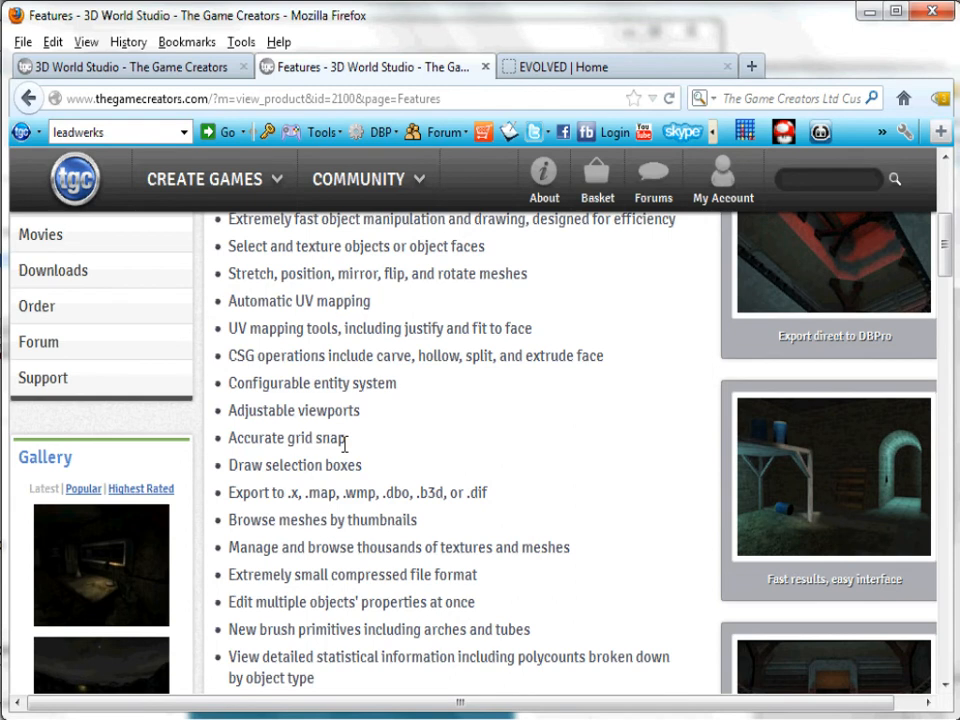
{"action": "scroll", "coordinate": [343, 445], "scroll_direction": "down", "scroll_amount": 3}
{"action": "scroll", "coordinate": [344, 453], "scroll_direction": "down", "scroll_amount": 3}
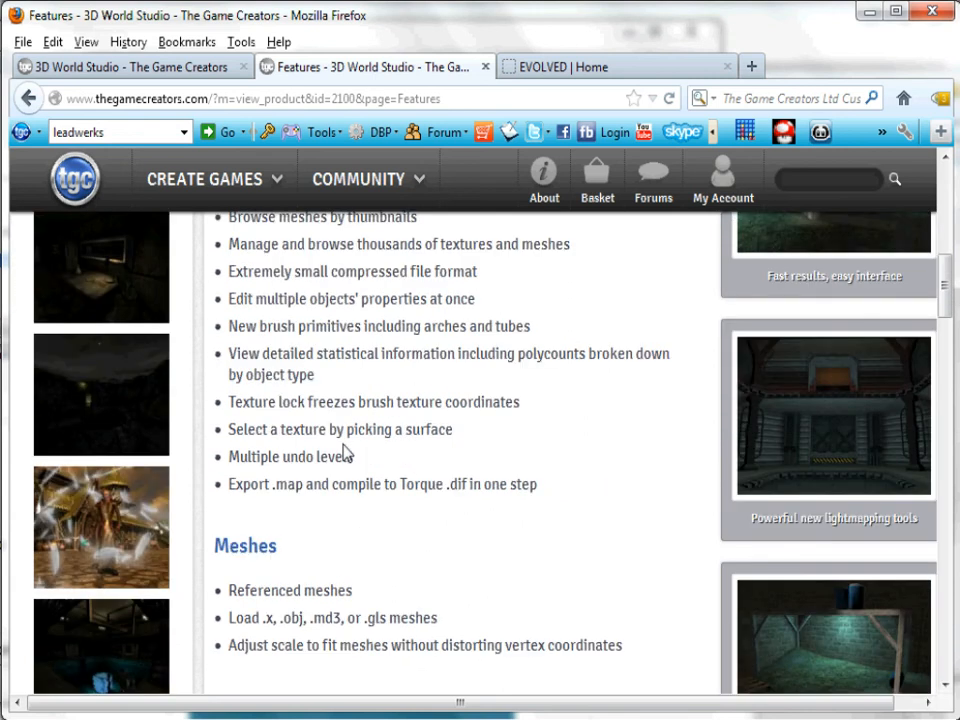
{"action": "scroll", "coordinate": [345, 453], "scroll_direction": "up", "scroll_amount": 3}
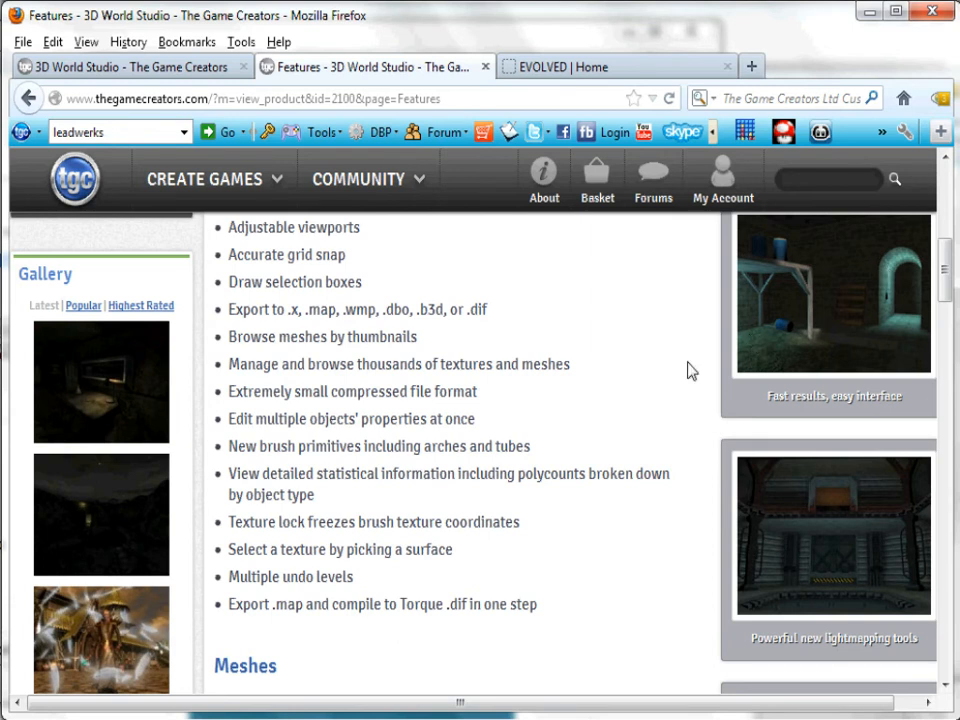
{"action": "scroll", "coordinate": [620, 415], "scroll_direction": "up", "scroll_amount": 5}
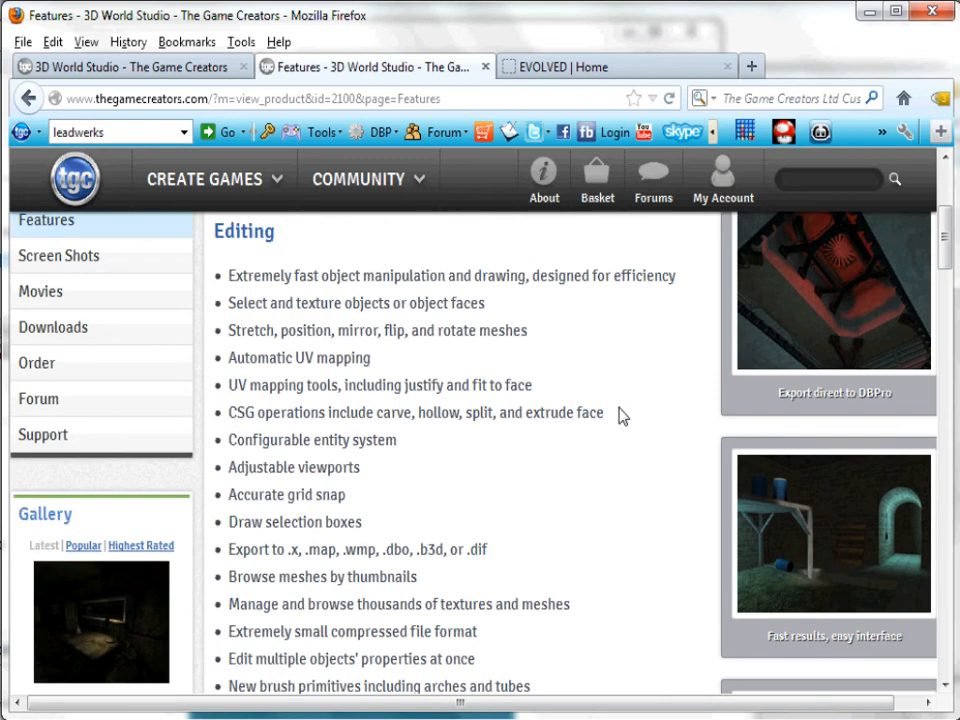
{"action": "scroll", "coordinate": [620, 415], "scroll_direction": "down", "scroll_amount": 5}
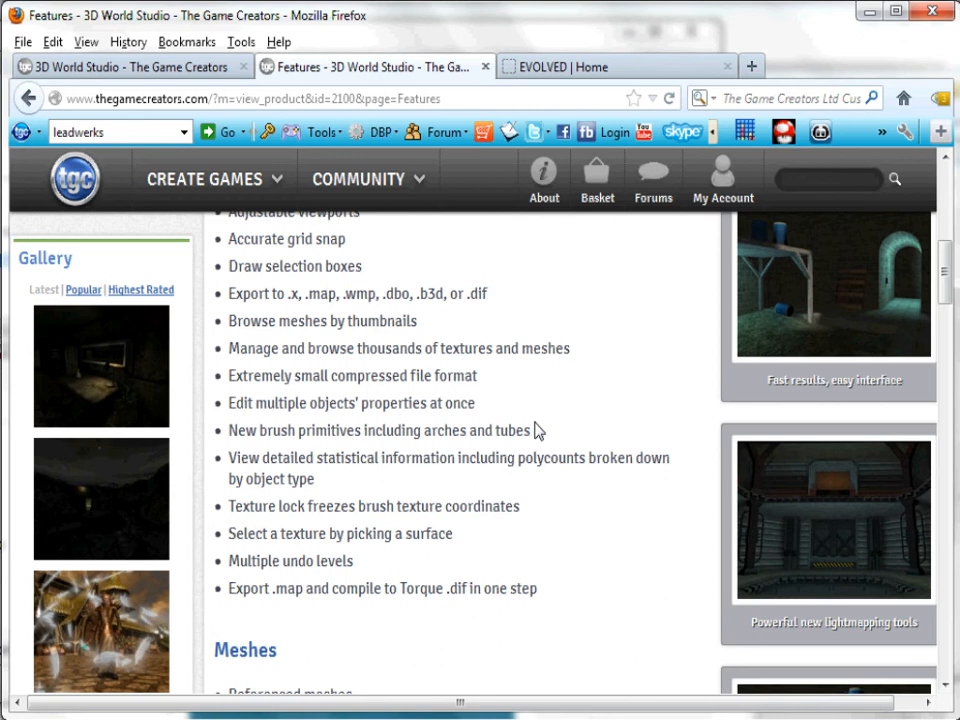
{"action": "scroll", "coordinate": [537, 430], "scroll_direction": "up", "scroll_amount": 5}
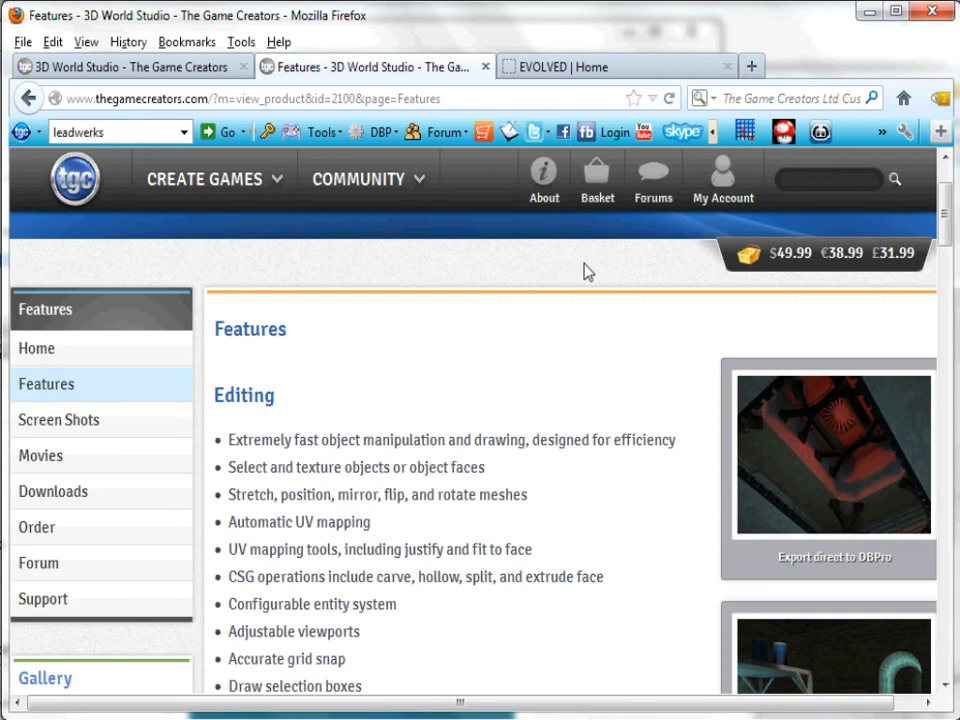
- Switch to the EVOLVED Software site and open the Map Scape page from the Jan-26-2010 news entry
{"action": "left_click", "coordinate": [552, 72]}
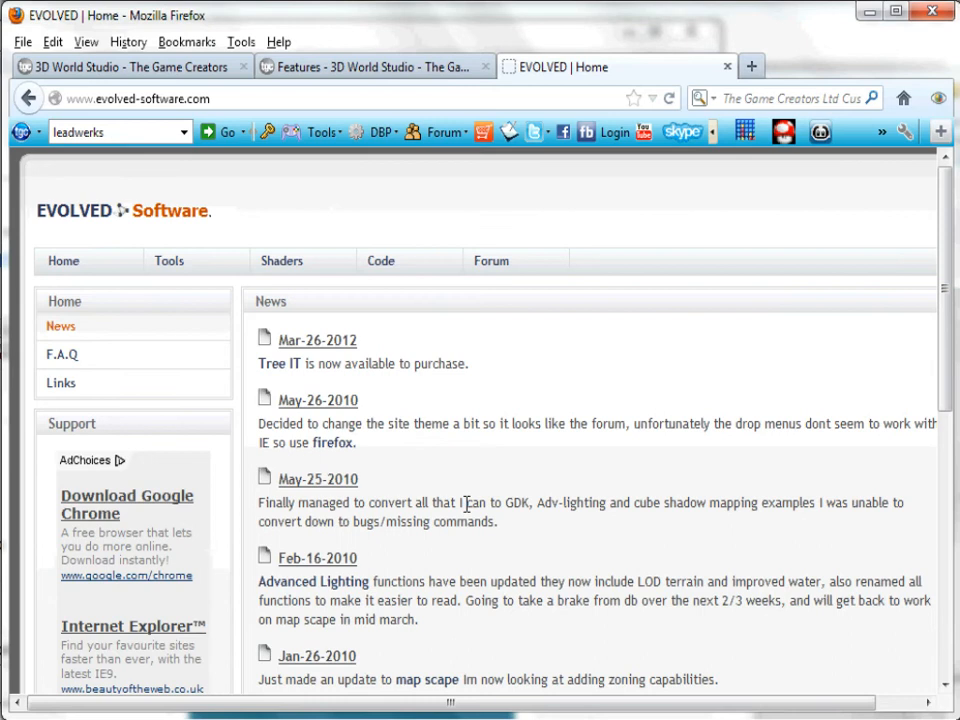
{"action": "scroll", "coordinate": [466, 503], "scroll_direction": "down", "scroll_amount": 2}
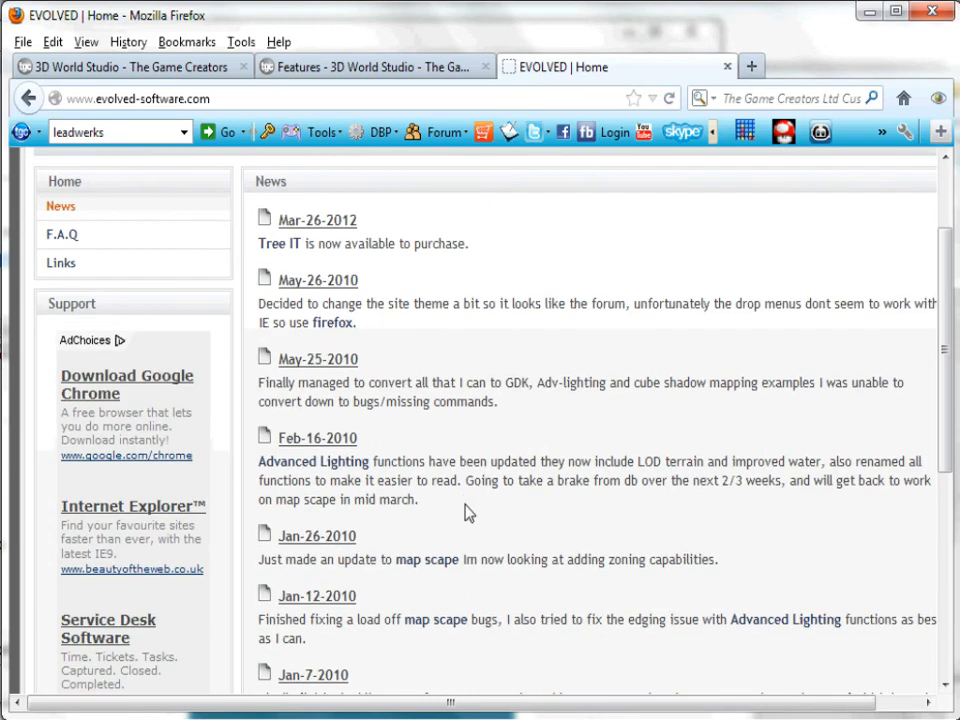
{"action": "left_click", "coordinate": [427, 561]}
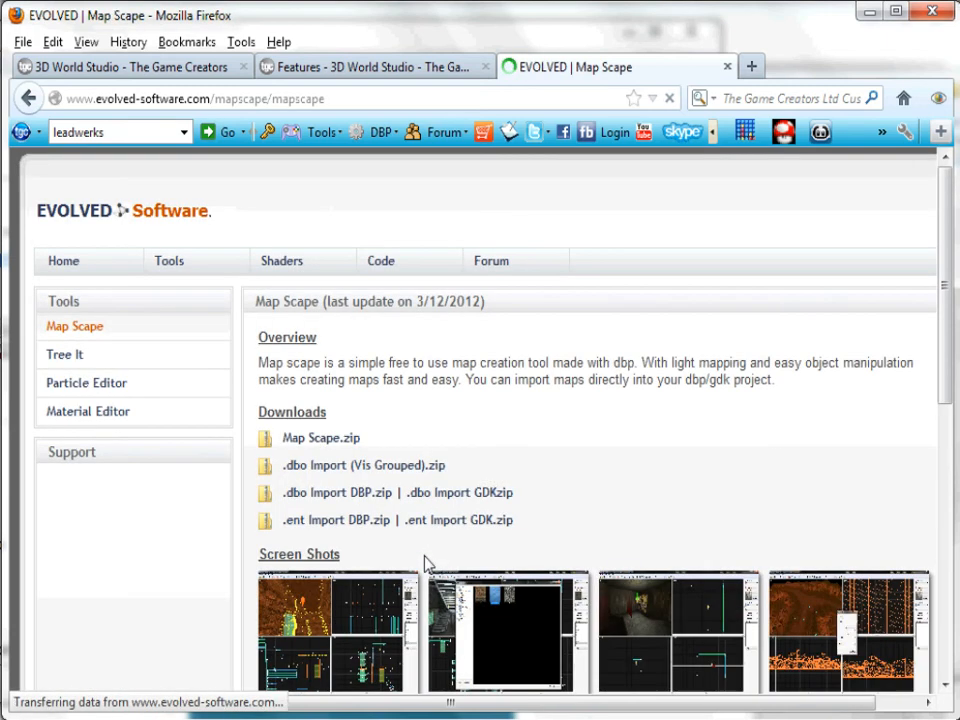
- Examine the Map Scape page's overview, downloads, screenshots and feature list
{"action": "scroll", "coordinate": [506, 536], "scroll_direction": "down", "scroll_amount": 1}
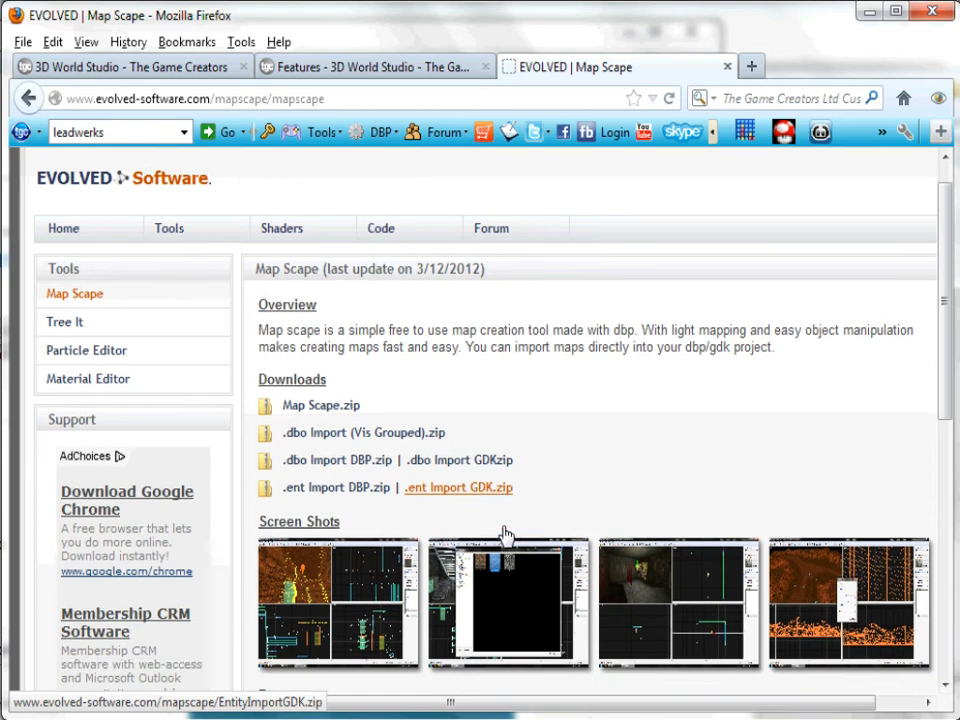
{"action": "scroll", "coordinate": [506, 536], "scroll_direction": "down", "scroll_amount": 4}
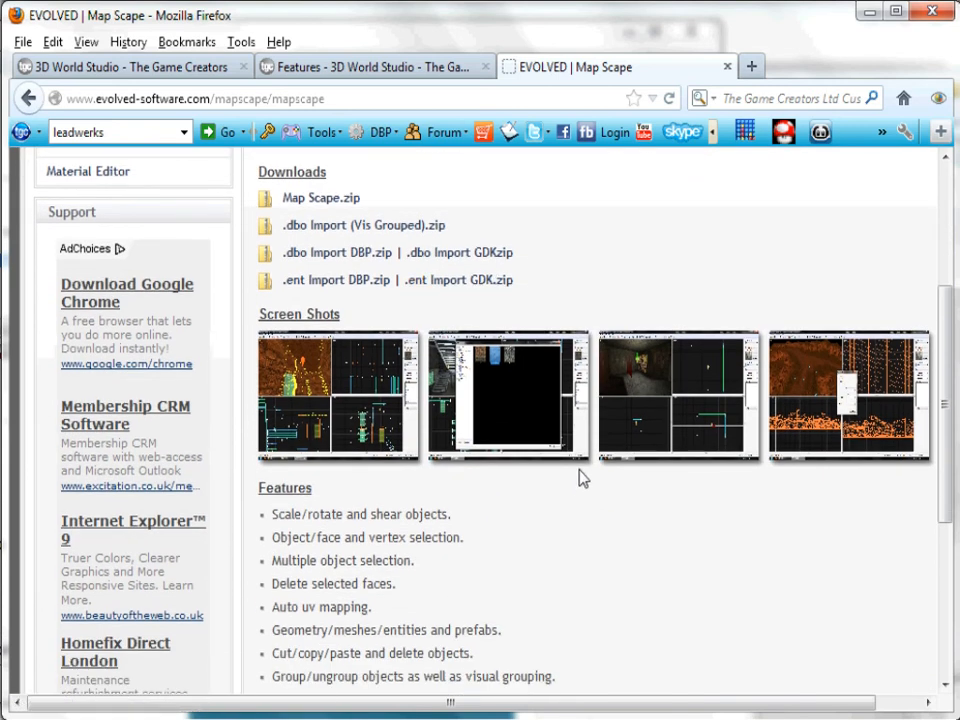
{"action": "scroll", "coordinate": [583, 479], "scroll_direction": "down", "scroll_amount": 2}
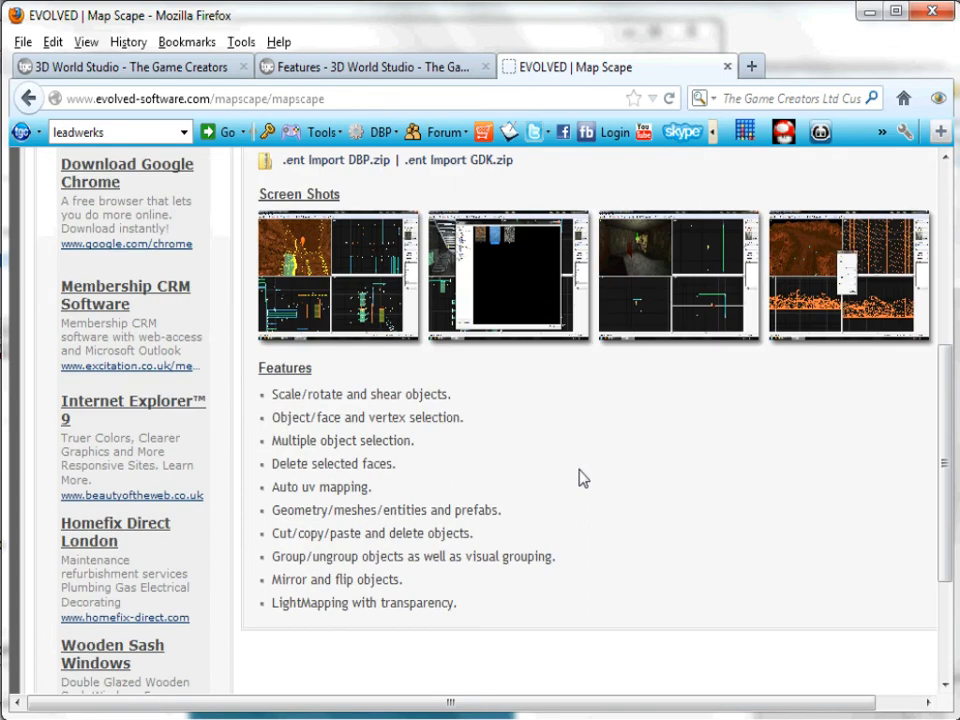
{"action": "scroll", "coordinate": [583, 479], "scroll_direction": "up", "scroll_amount": 2}
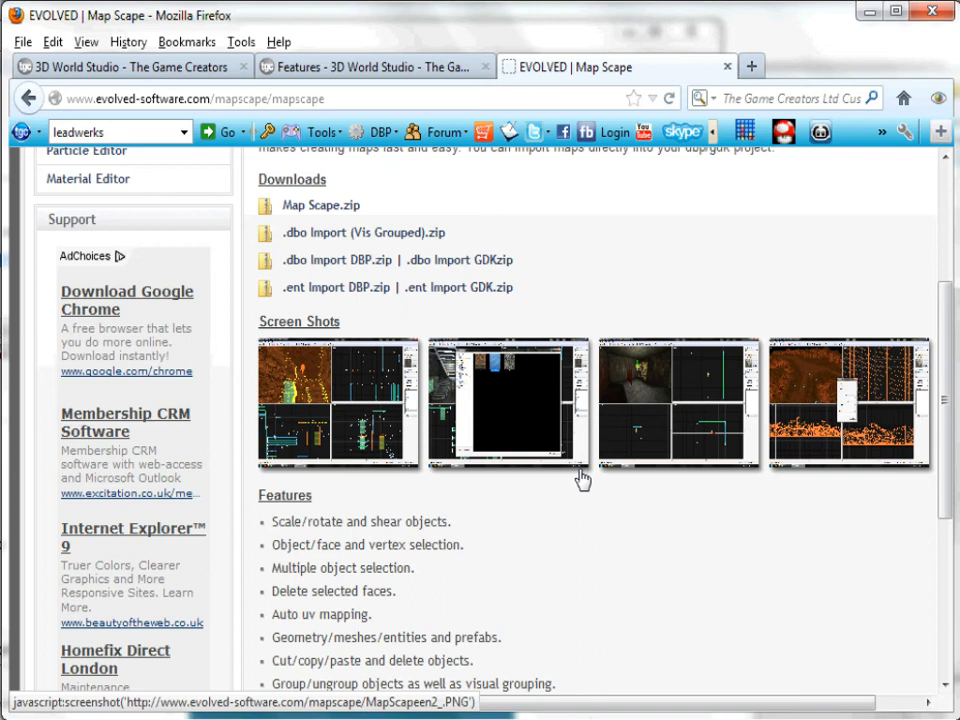
{"action": "scroll", "coordinate": [582, 476], "scroll_direction": "down", "scroll_amount": 3}
{"action": "scroll", "coordinate": [582, 476], "scroll_direction": "up", "scroll_amount": 4}
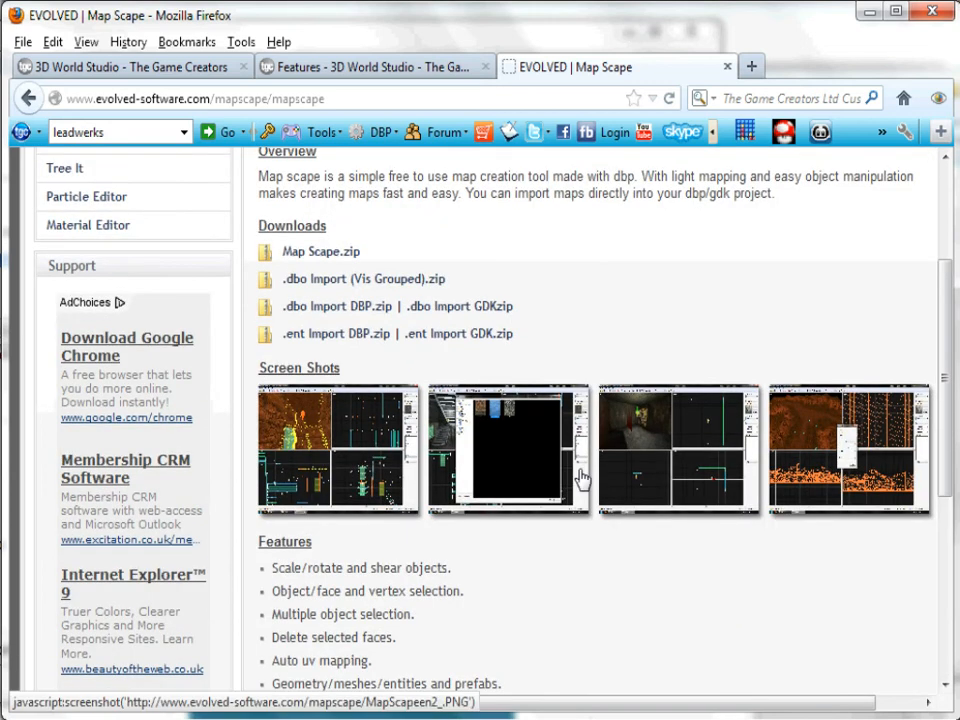
{"action": "scroll", "coordinate": [582, 478], "scroll_direction": "up", "scroll_amount": 2}
{"action": "scroll", "coordinate": [582, 478], "scroll_direction": "down", "scroll_amount": 2}
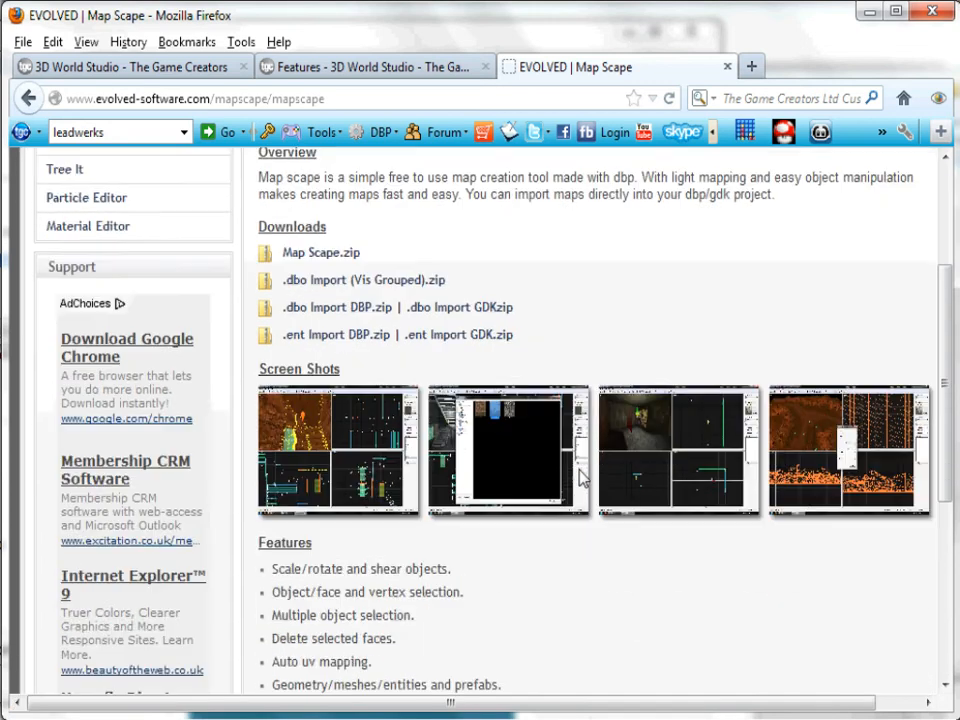
- Review the Map Scape page's overview, downloads and screenshots again, and return to the 3D World Studio Features page
{"action": "scroll", "coordinate": [582, 478], "scroll_direction": "up", "scroll_amount": 1}
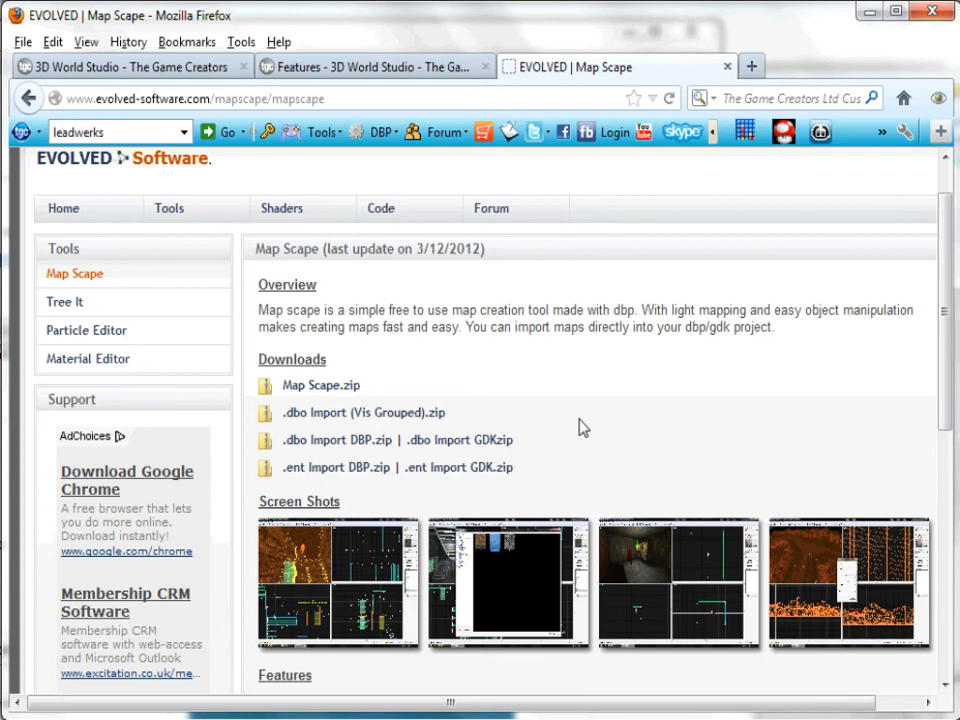
{"action": "scroll", "coordinate": [583, 428], "scroll_direction": "up", "scroll_amount": 1}
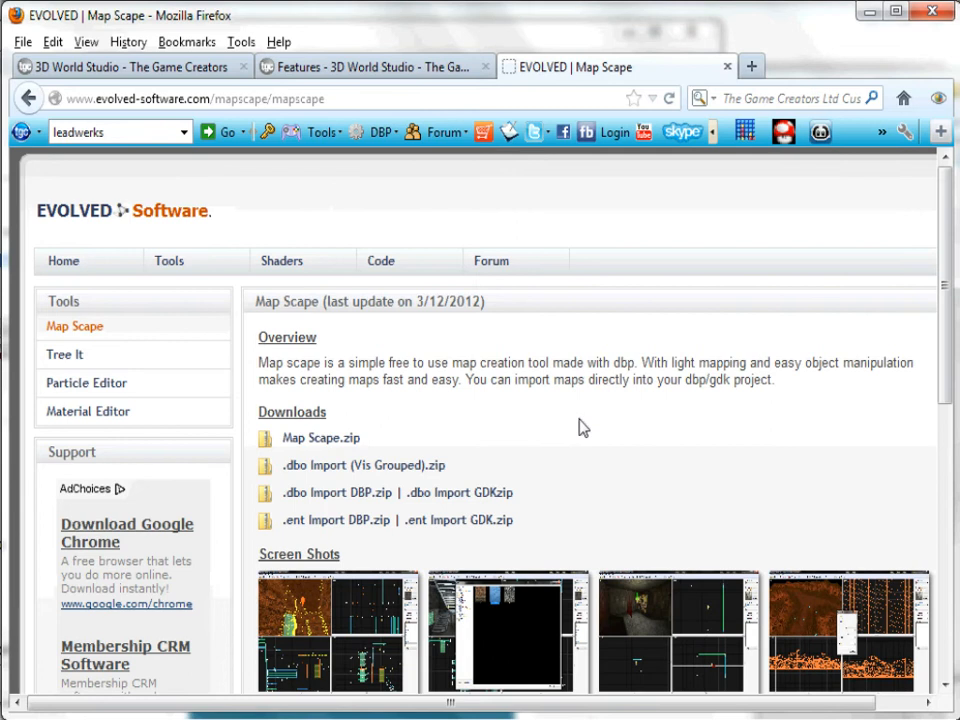
{"action": "scroll", "coordinate": [583, 428], "scroll_direction": "down", "scroll_amount": 2}
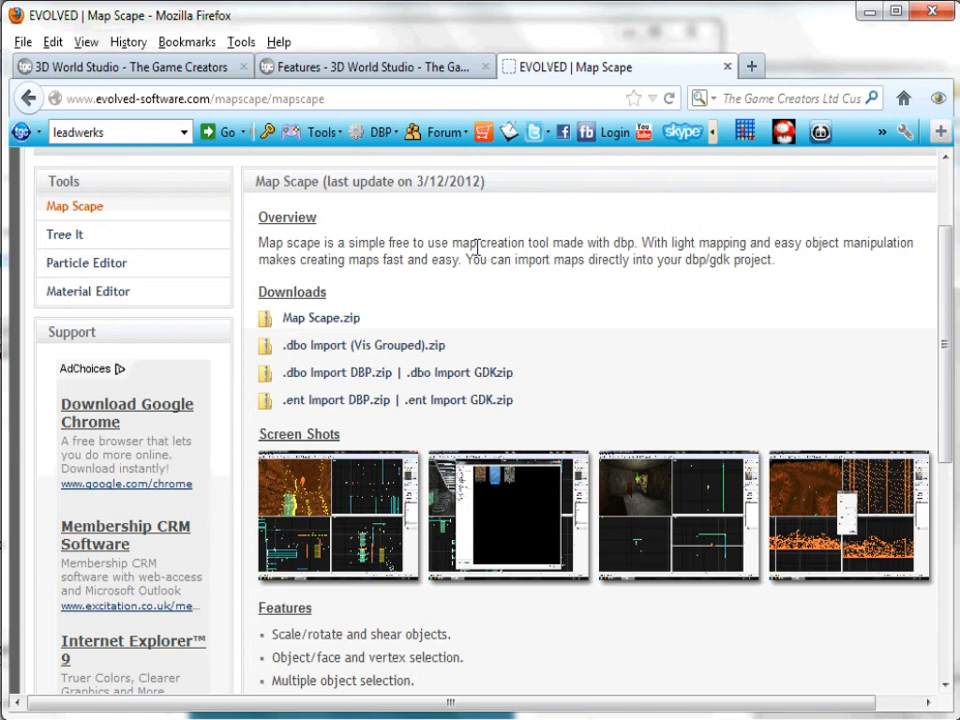
{"action": "left_click", "coordinate": [352, 64]}
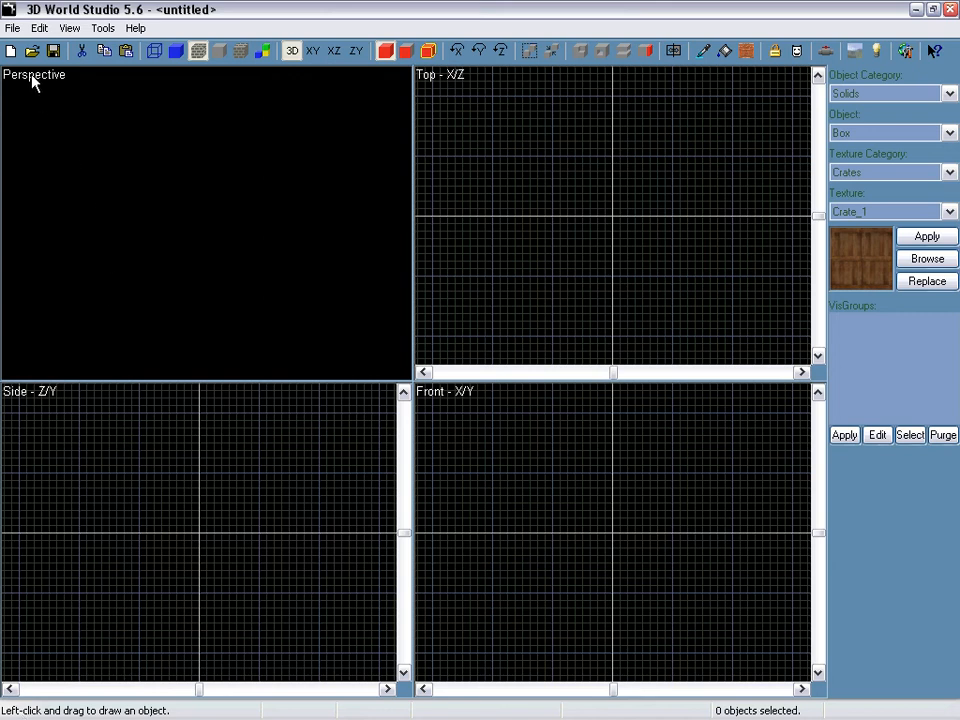
- Switch to the 3D World Studio editor and open its User's Guide
{"action": "left_click", "coordinate": [10, 31]}
{"action": "left_click", "coordinate": [100, 12]}
{"action": "left_click", "coordinate": [13, 28]}
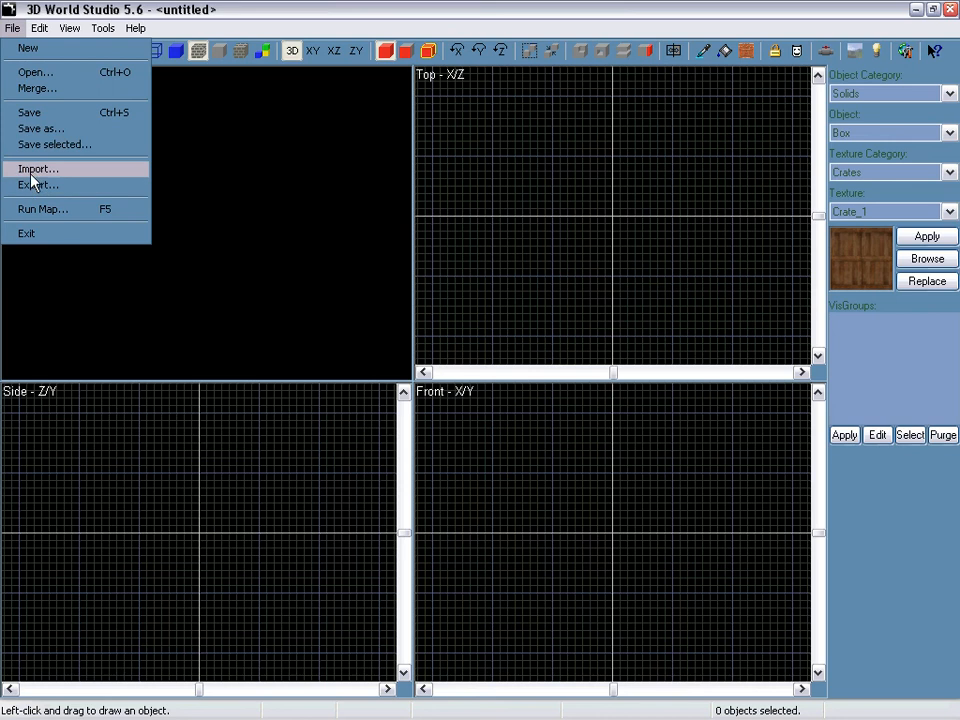
{"action": "left_click", "coordinate": [137, 30]}
{"action": "left_click", "coordinate": [137, 28]}
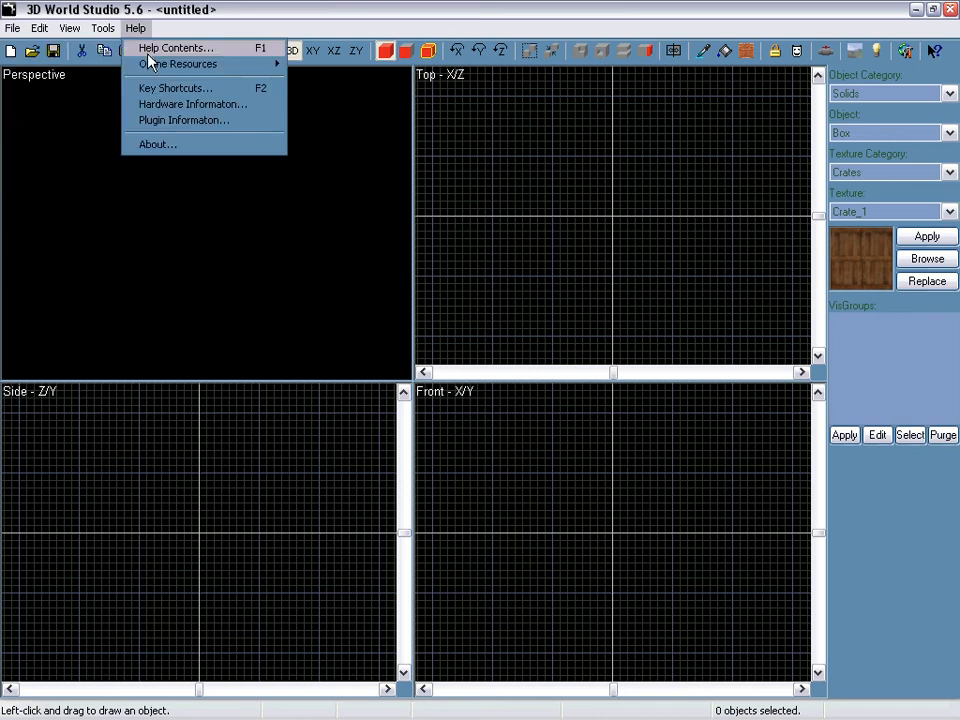
{"action": "left_click", "coordinate": [148, 54]}
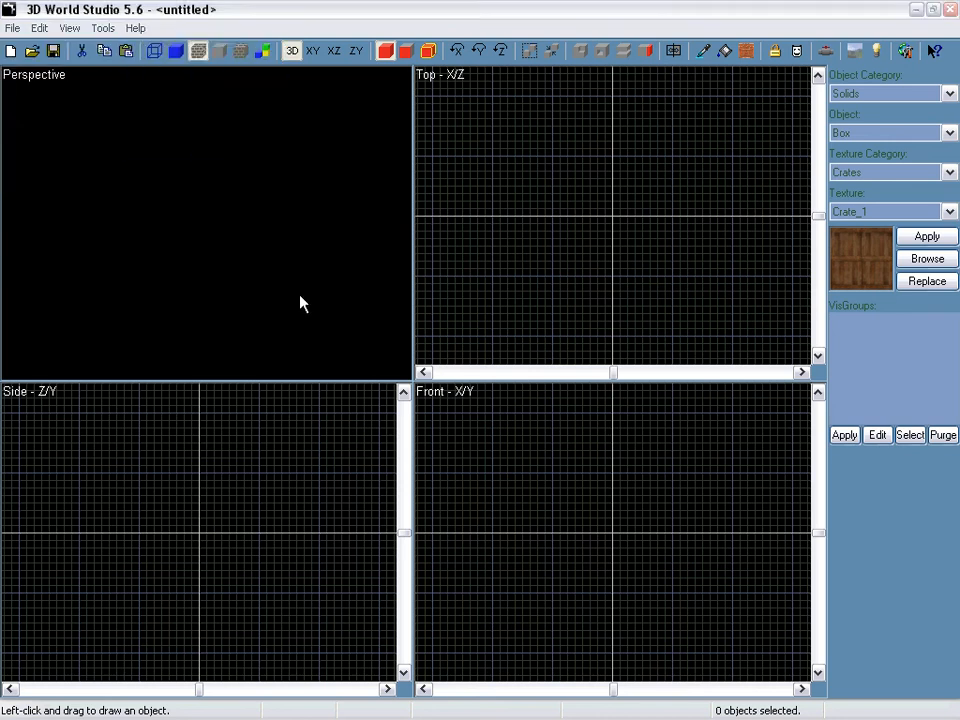
{"action": "left_click_drag", "start_coordinate": [673, 82], "coordinate": [714, 28]}
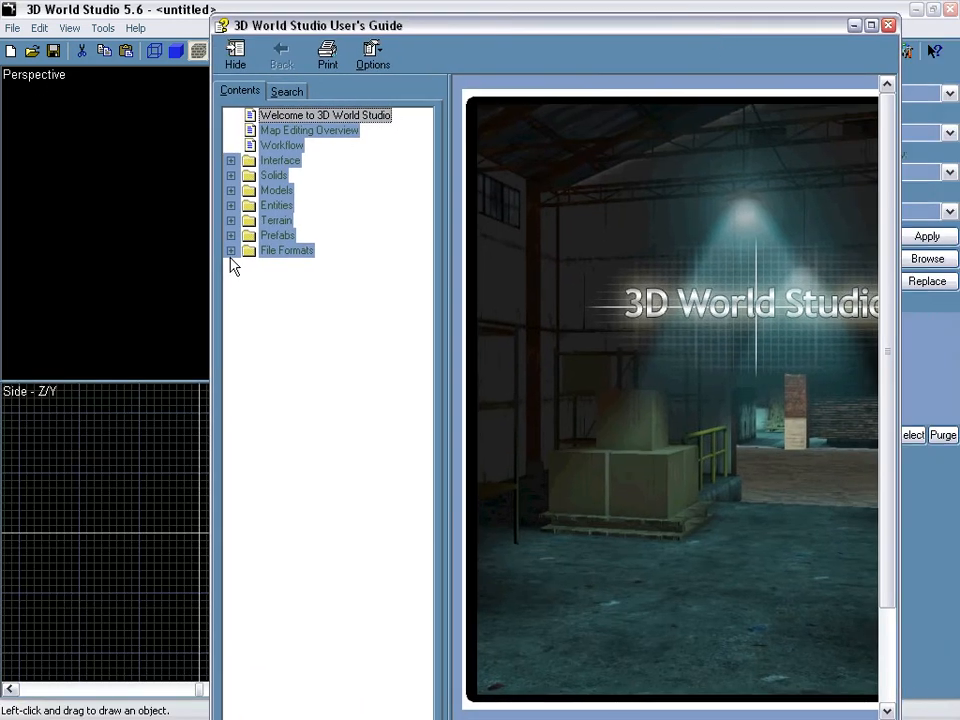
- Read the Supported File Formats table in the guide's File Formats chapter, and close the guide
{"action": "left_click", "coordinate": [231, 251]}
{"action": "left_click", "coordinate": [303, 266]}
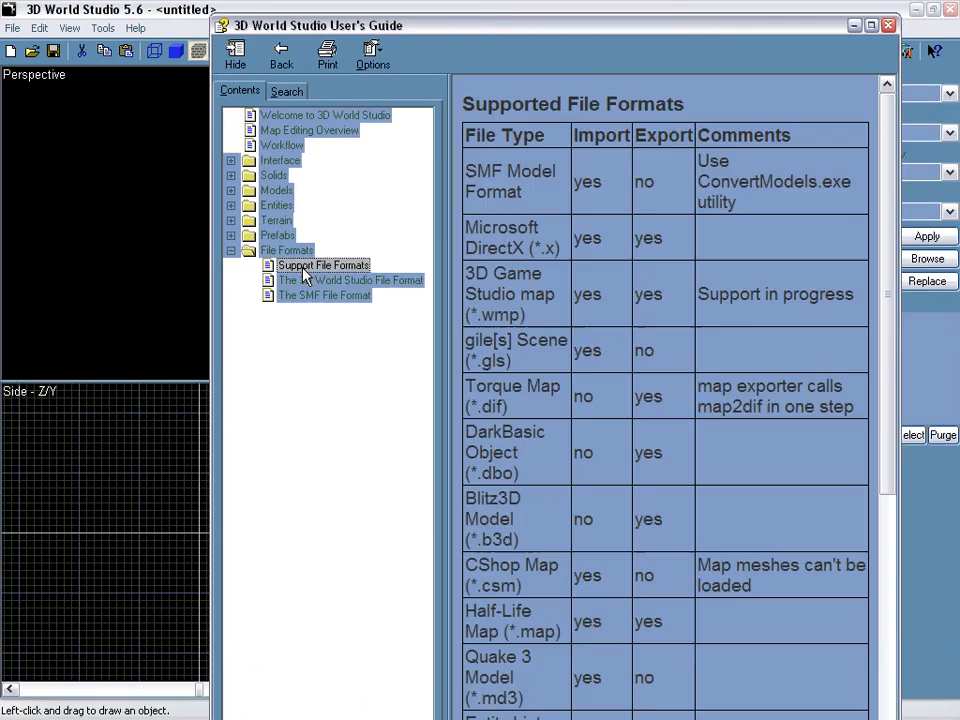
{"action": "left_click_drag", "start_coordinate": [591, 34], "coordinate": [465, 36]}
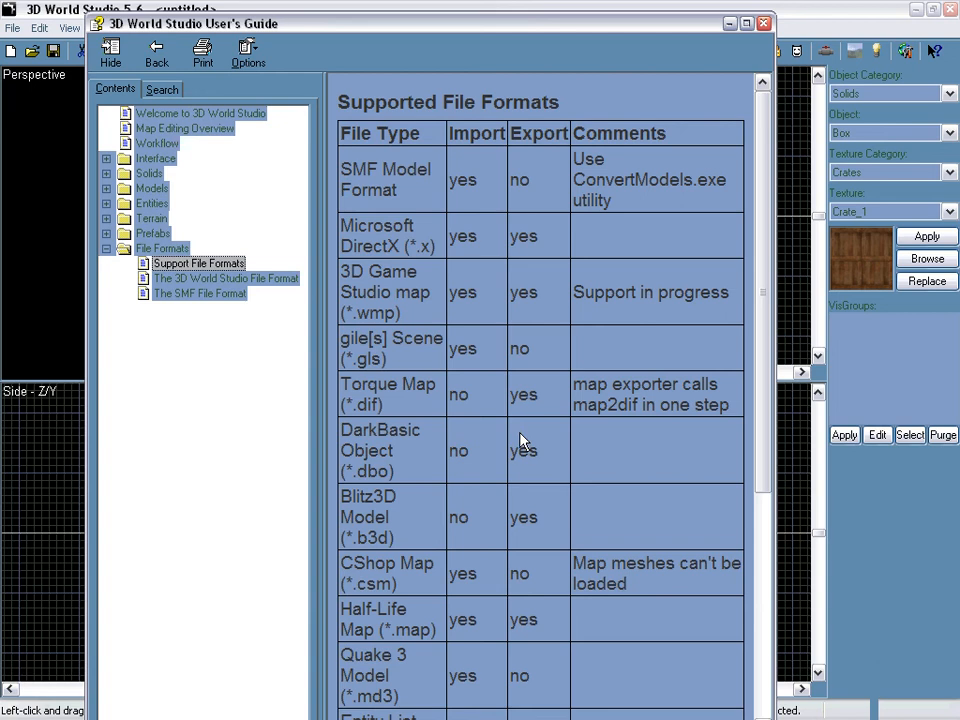
{"action": "left_click", "coordinate": [764, 24]}
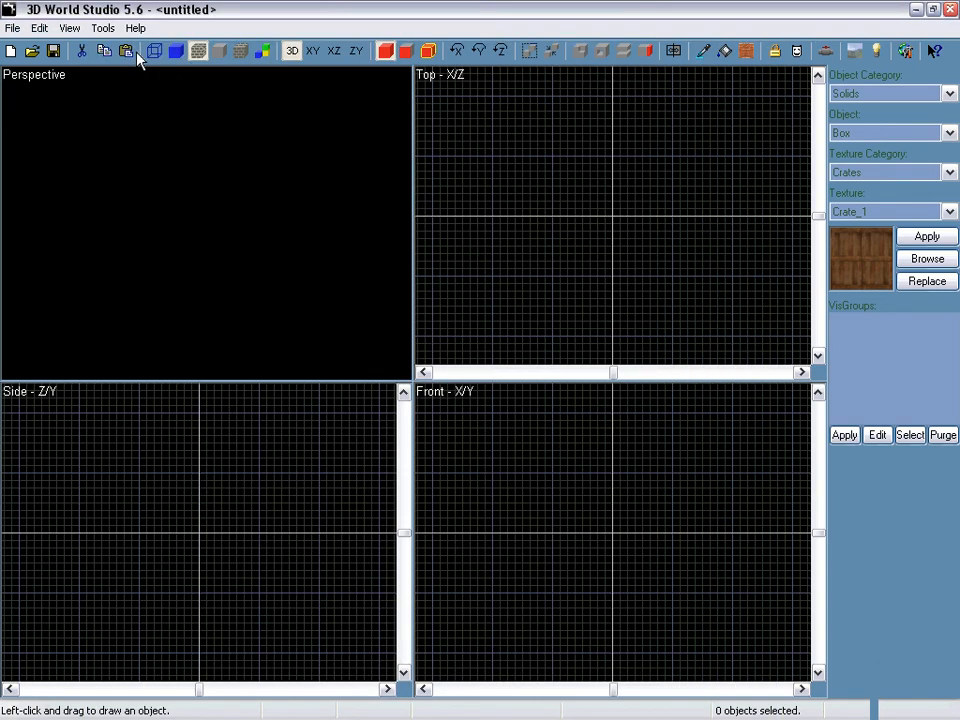
- Try out the subobject, vertex and object selection modes
{"action": "left_click", "coordinate": [39, 28]}
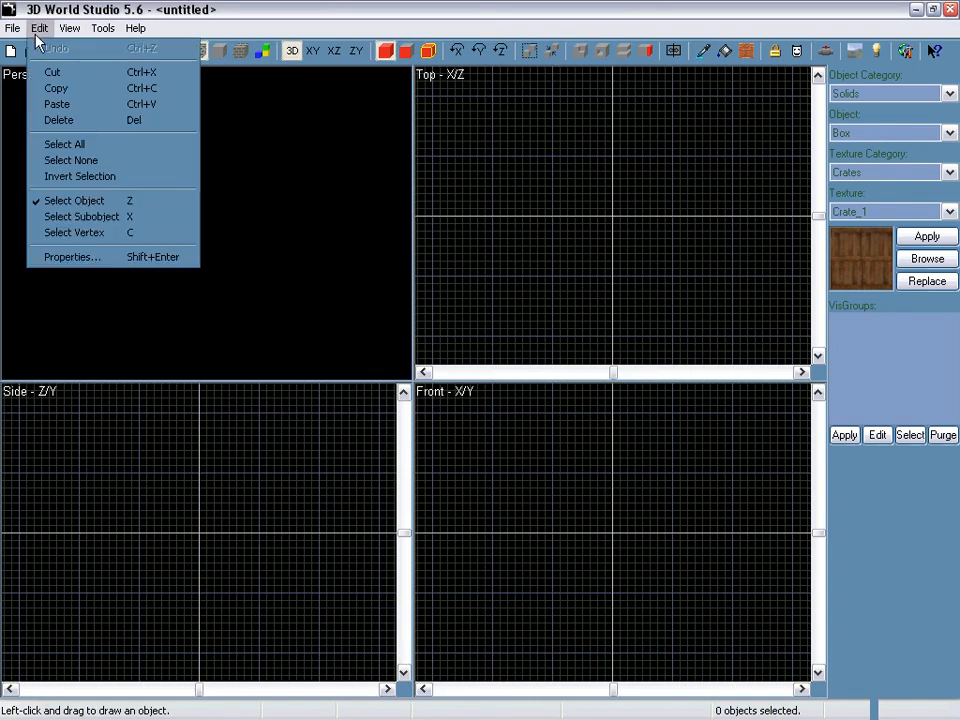
{"action": "left_click", "coordinate": [84, 217]}
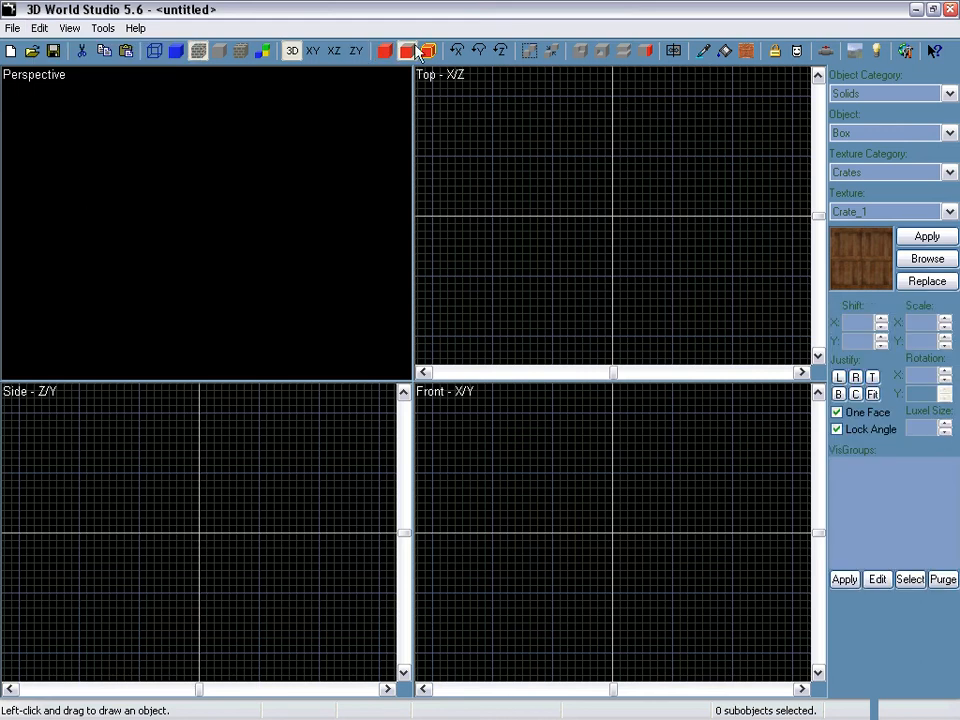
{"action": "left_click", "coordinate": [40, 28]}
{"action": "left_click", "coordinate": [68, 234]}
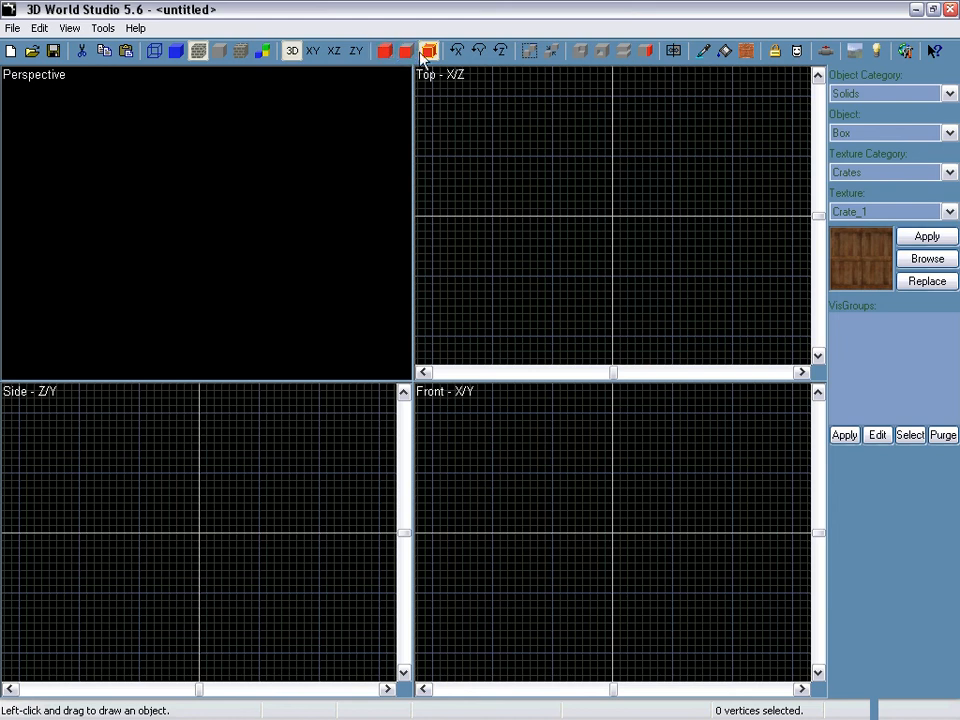
{"action": "left_click", "coordinate": [388, 54]}
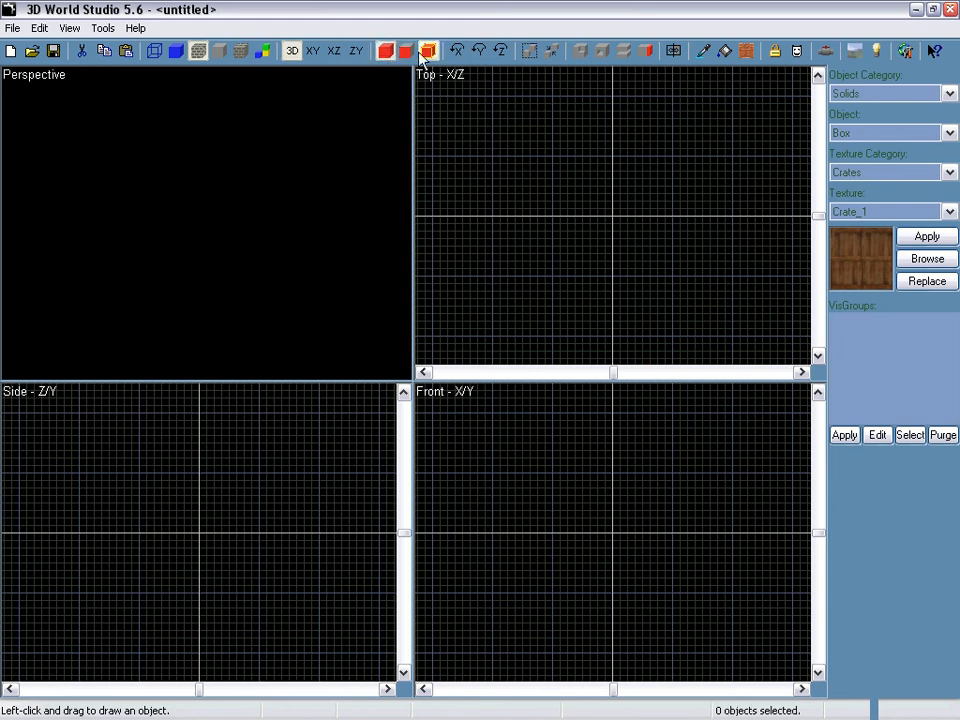
{"action": "left_click", "coordinate": [426, 53]}
- Return to object selection and create a 512 x 256 x 512 Crate_1 box centred on the origin from the Top view
{"action": "left_click", "coordinate": [388, 55]}
{"action": "left_click", "coordinate": [388, 56]}
{"action": "left_click_drag", "start_coordinate": [553, 155], "coordinate": [671, 273]}
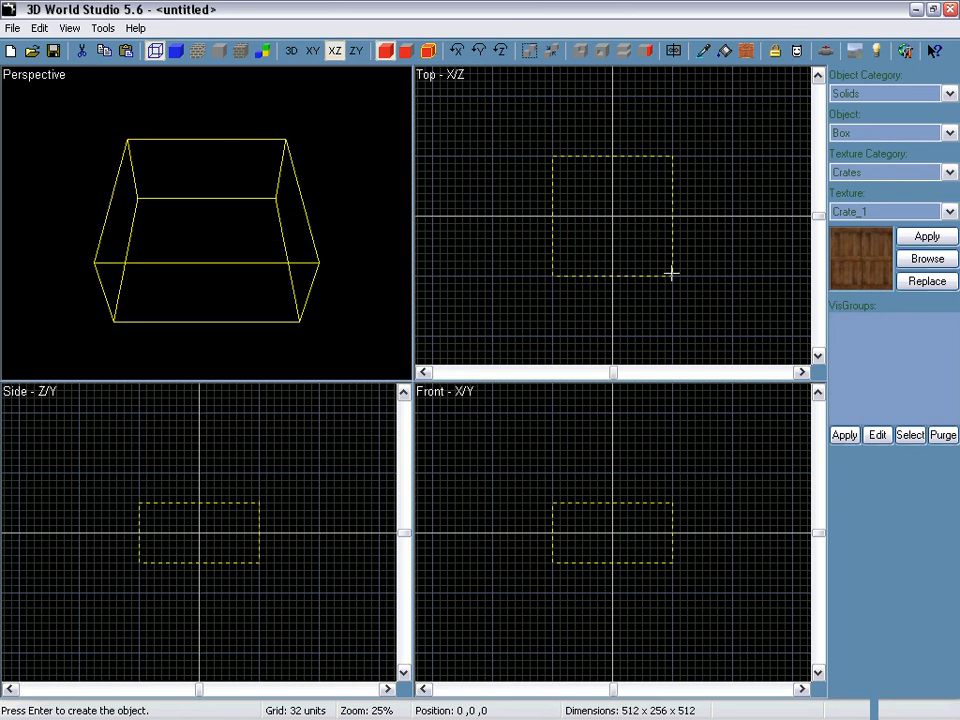
{"action": "key", "text": "Return"}
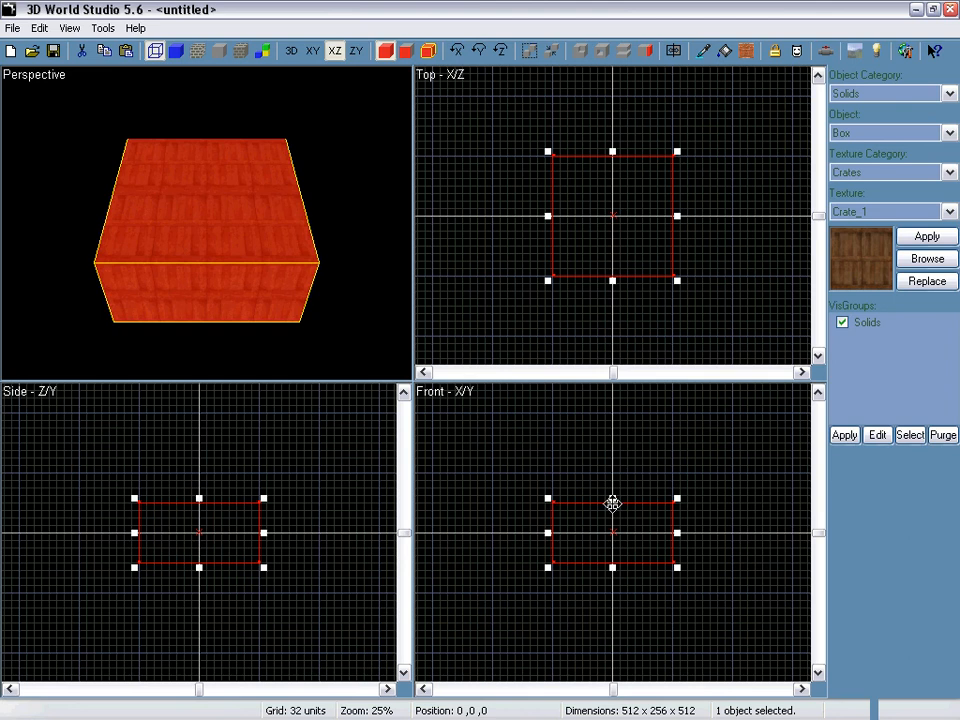
- Raise the box onto the horizontal axis in the Front view and stretch its height upward to 512 units
{"action": "left_click_drag", "start_coordinate": [613, 525], "coordinate": [612, 497]}
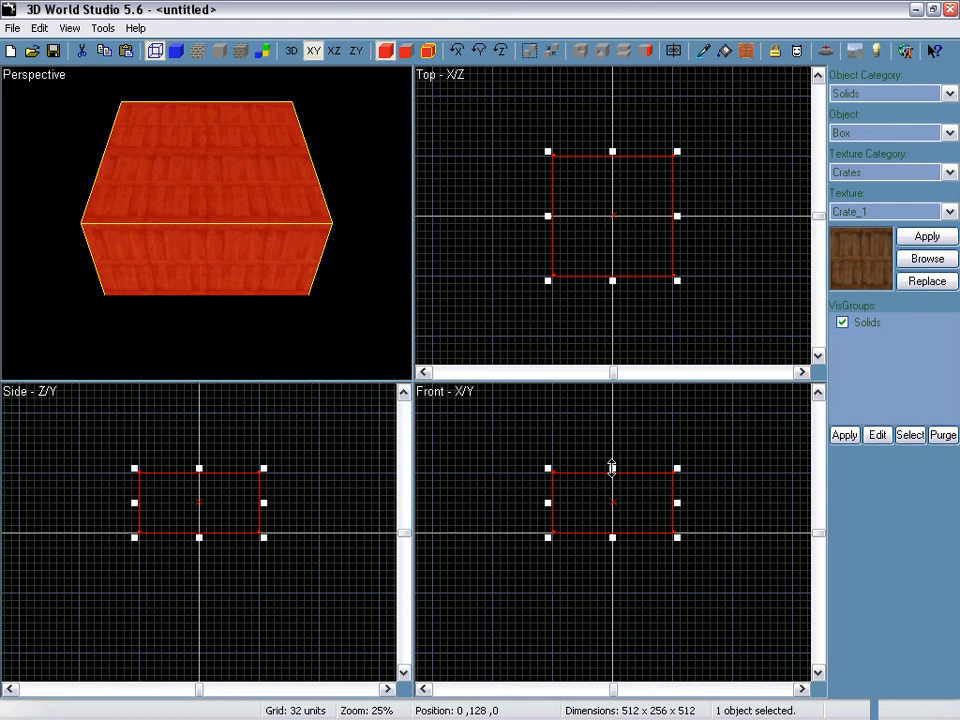
{"action": "left_click_drag", "start_coordinate": [614, 467], "coordinate": [614, 410]}
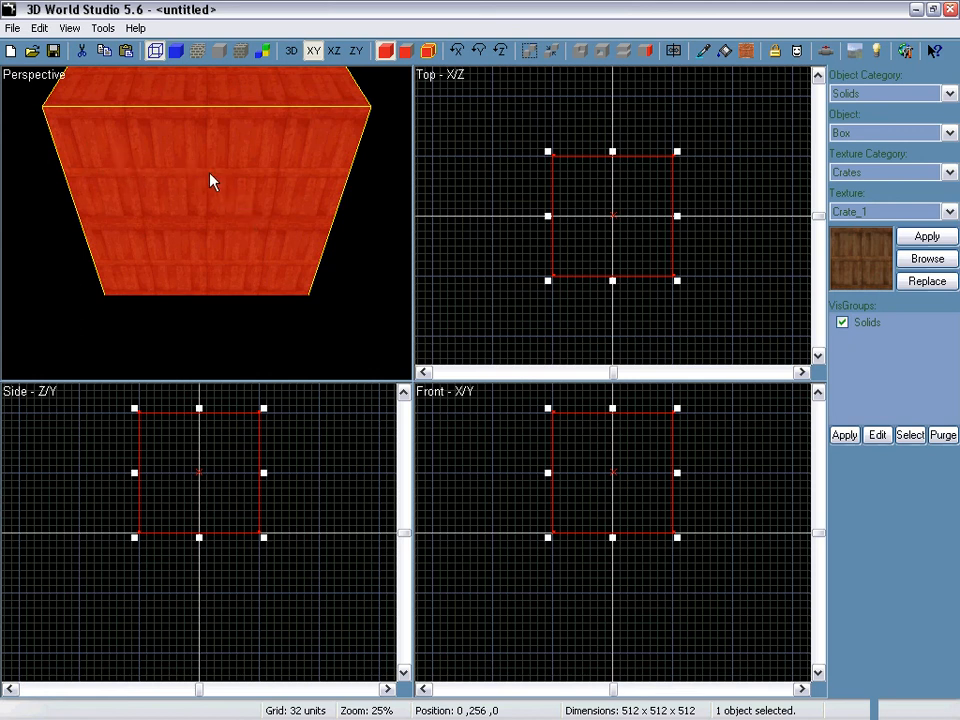
- Examine the box from different angles and distances in the Perspective view
{"action": "right_click_drag", "start_coordinate": [182, 171], "coordinate": [206, 223]}
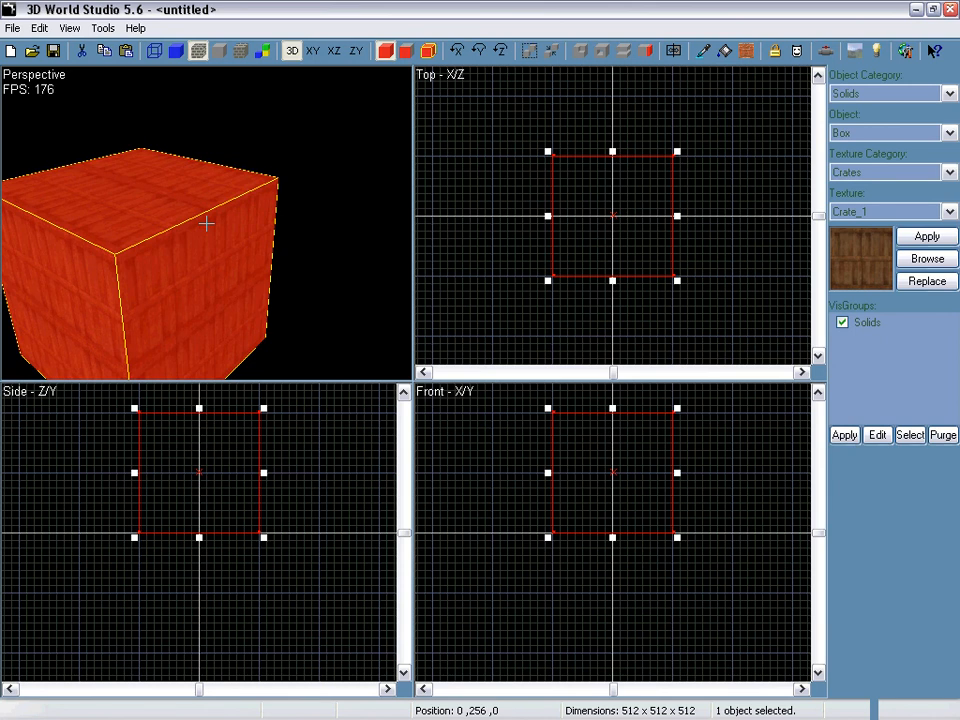
{"action": "right_click_drag", "start_coordinate": [206, 223], "coordinate": [206, 223]}
{"action": "scroll", "coordinate": [206, 223], "scroll_direction": "up", "scroll_amount": 5}
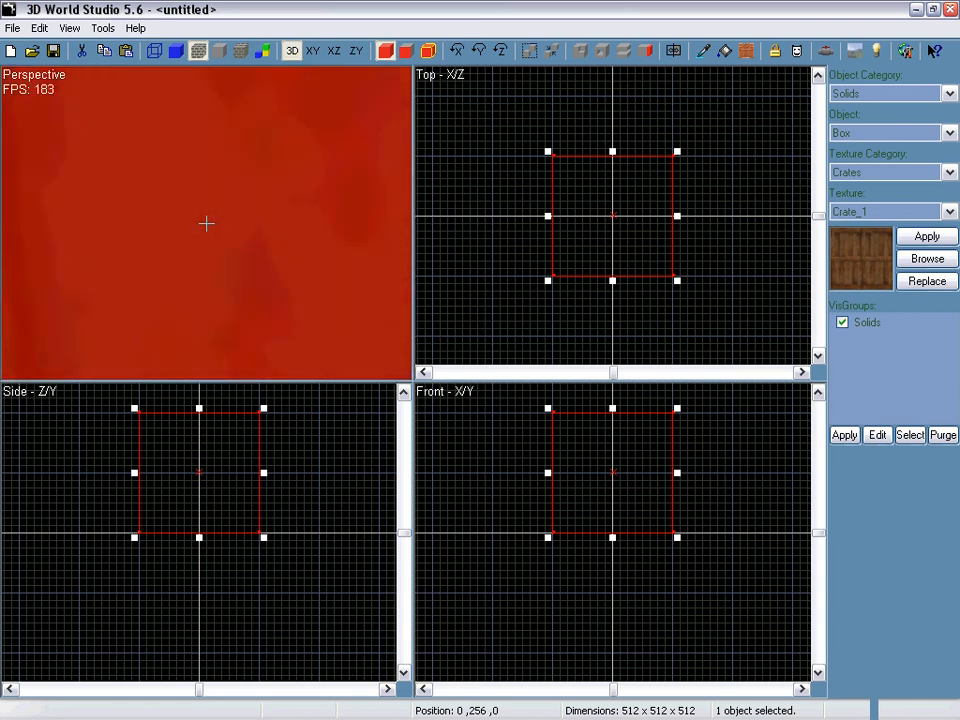
{"action": "scroll", "coordinate": [206, 223], "scroll_direction": "down", "scroll_amount": 8}
{"action": "scroll", "coordinate": [206, 223], "scroll_direction": "up", "scroll_amount": 5}
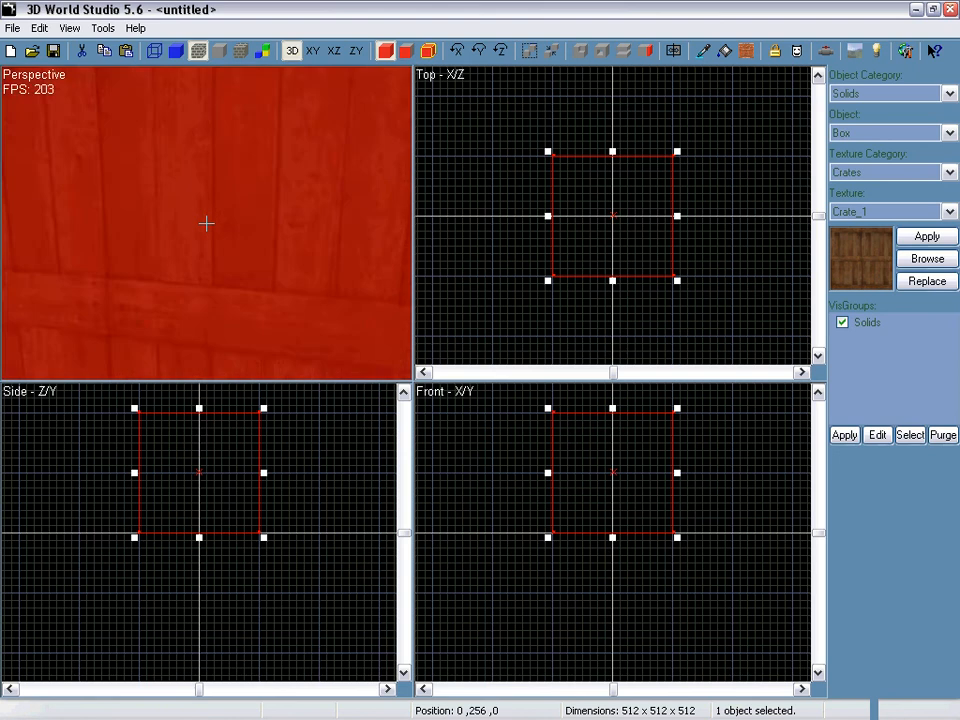
{"action": "scroll", "coordinate": [206, 223], "scroll_direction": "down", "scroll_amount": 5}
{"action": "scroll", "coordinate": [206, 223], "scroll_direction": "down", "scroll_amount": 2}
{"action": "scroll", "coordinate": [206, 223], "scroll_direction": "up", "scroll_amount": 7}
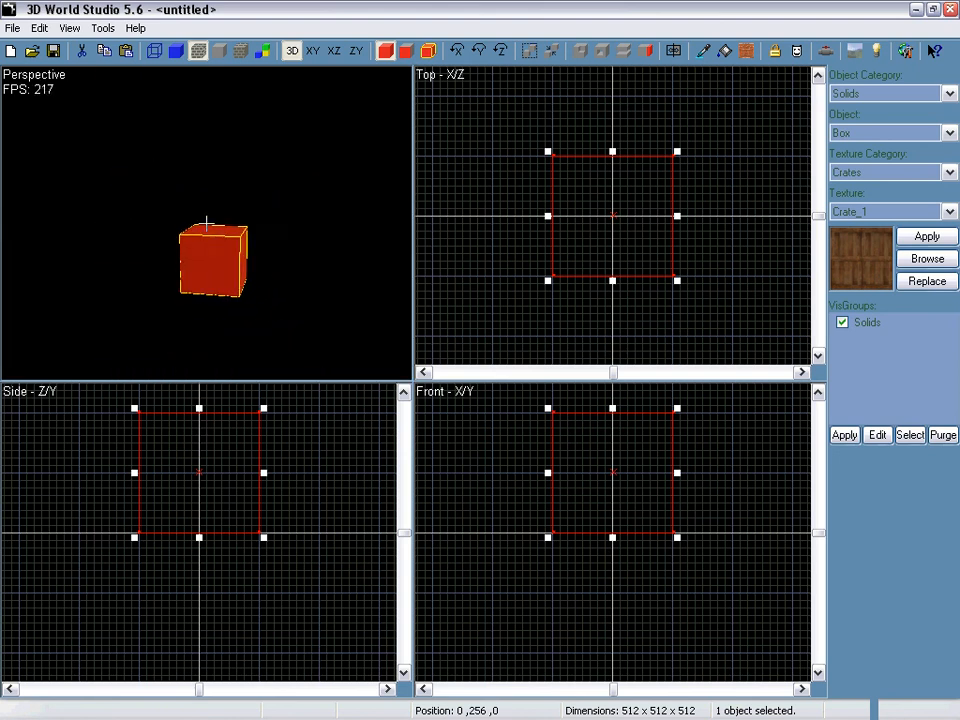
{"action": "key", "text": "d"}
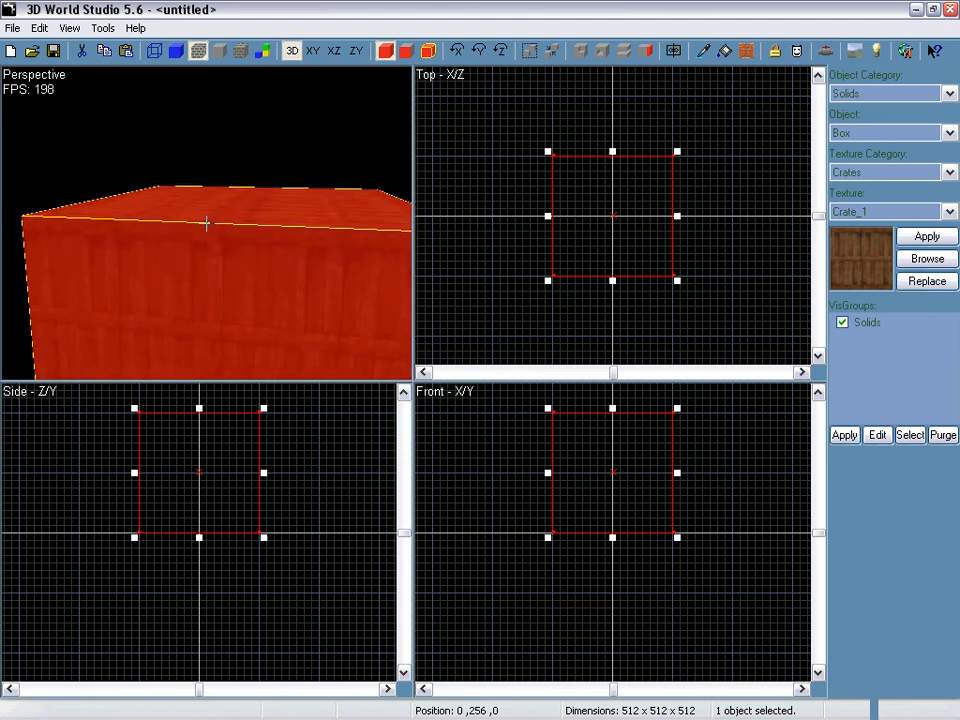
{"action": "key", "text": "d"}
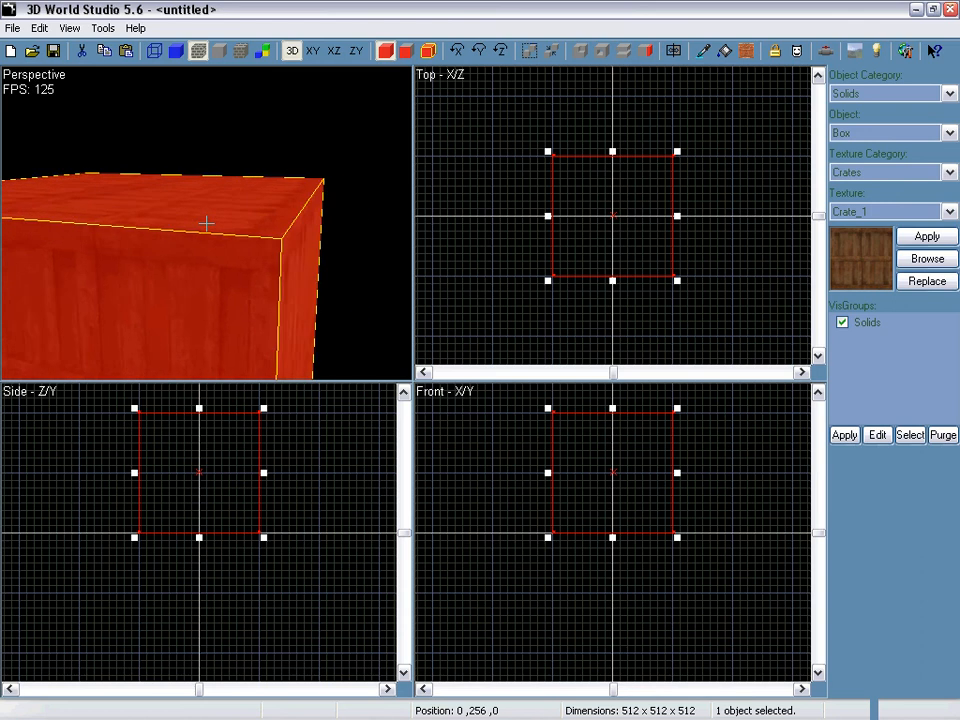
{"action": "key", "text": "a"}
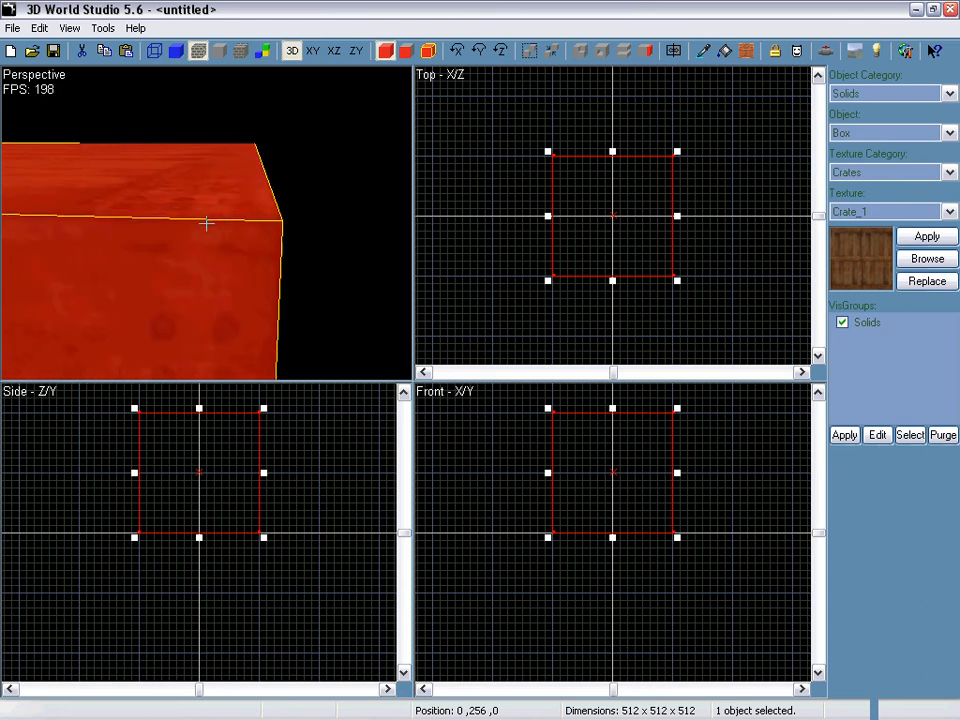
{"action": "key", "text": "d"}
{"action": "key", "text": "s"}
{"action": "key", "text": "s"}
{"action": "key", "text": "d"}
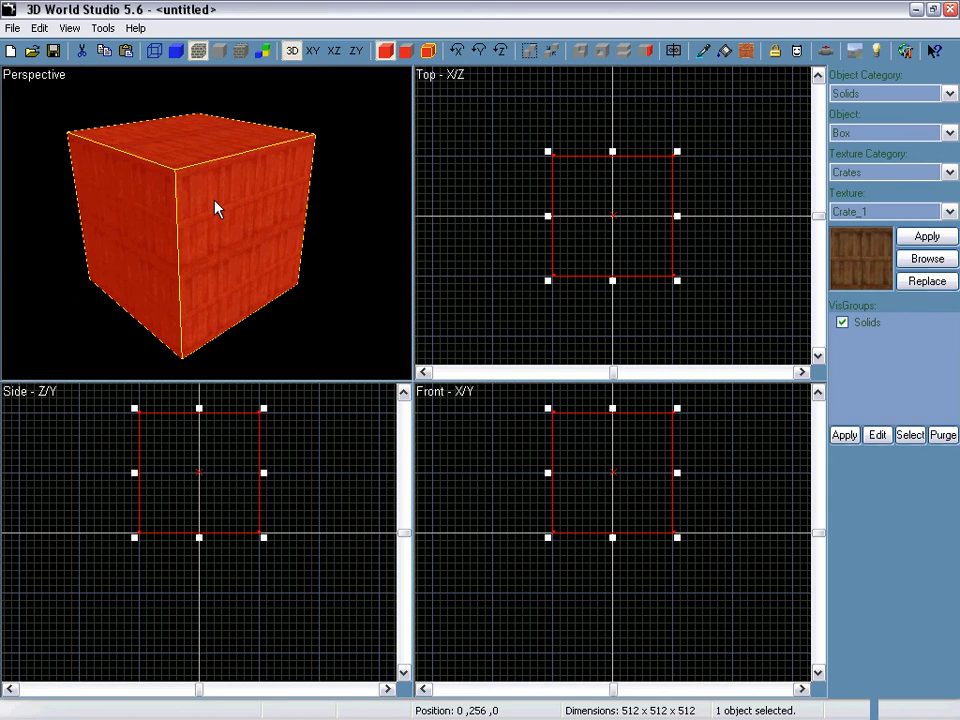
- View the Perspective, Top, Front and Side viewports maximized one after another, and return to the four-view layout
{"action": "key", "text": "shift+z"}
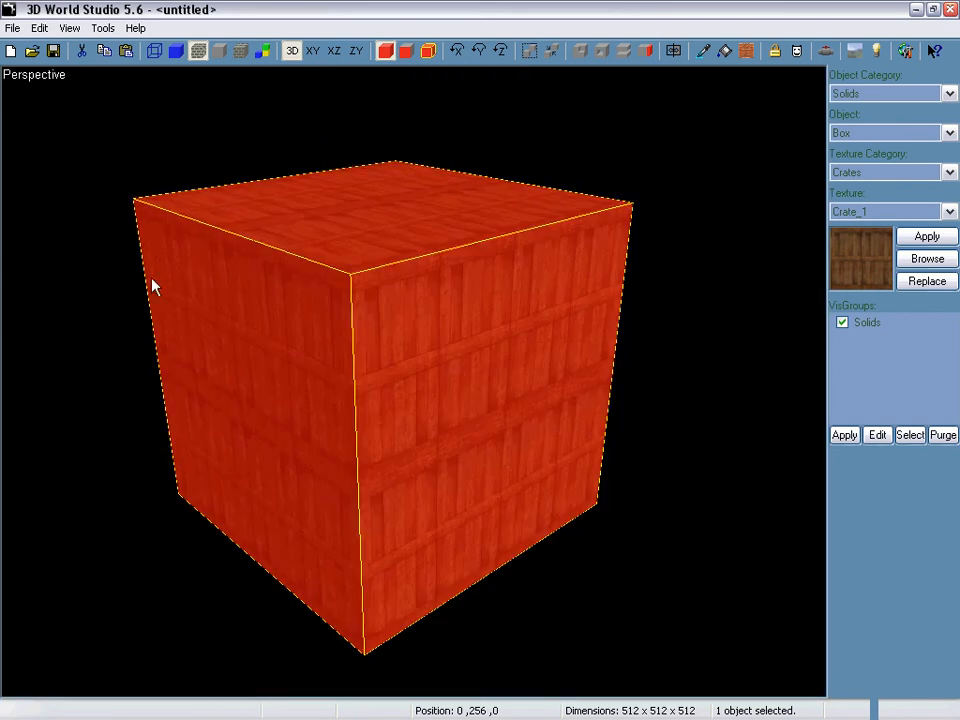
{"action": "key", "text": "shift+z"}
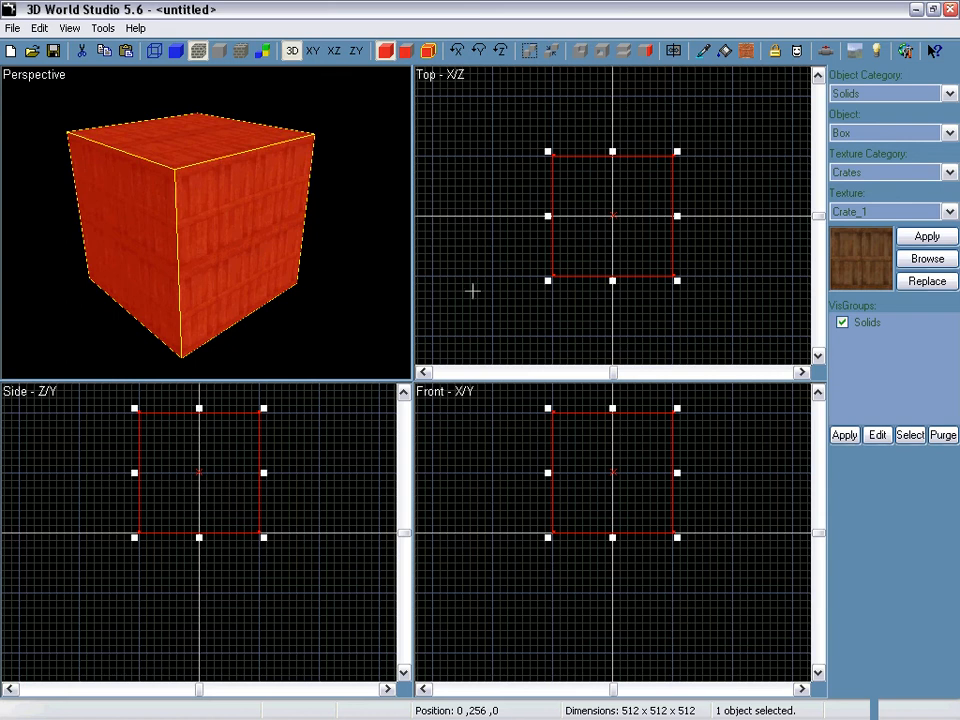
{"action": "key", "text": "shift+z"}
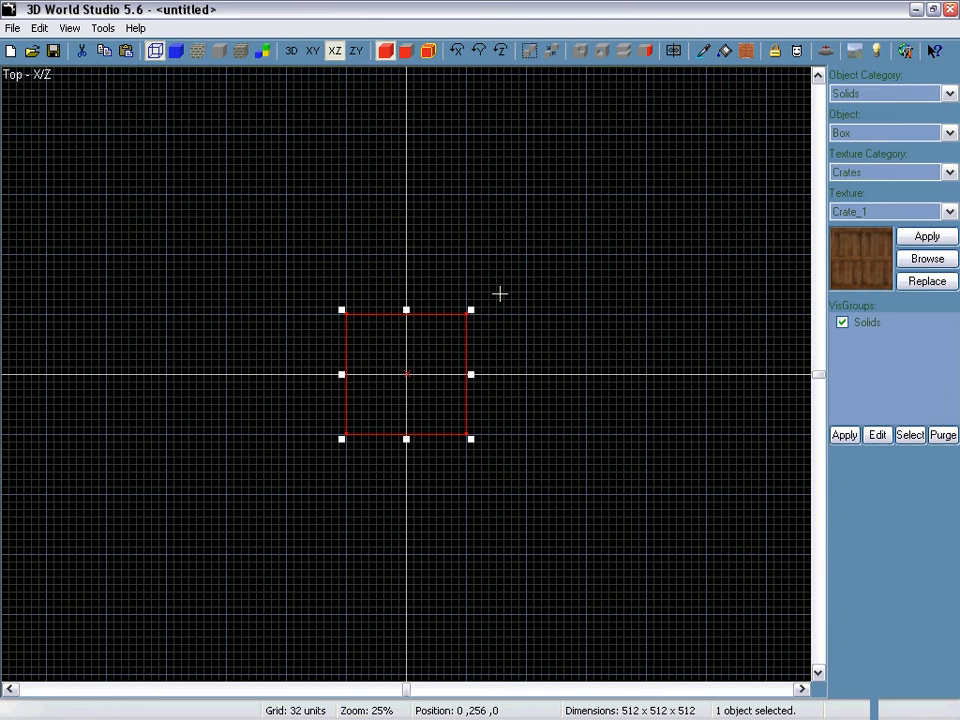
{"action": "key", "text": "shift+z"}
{"action": "key", "text": "shift+z"}
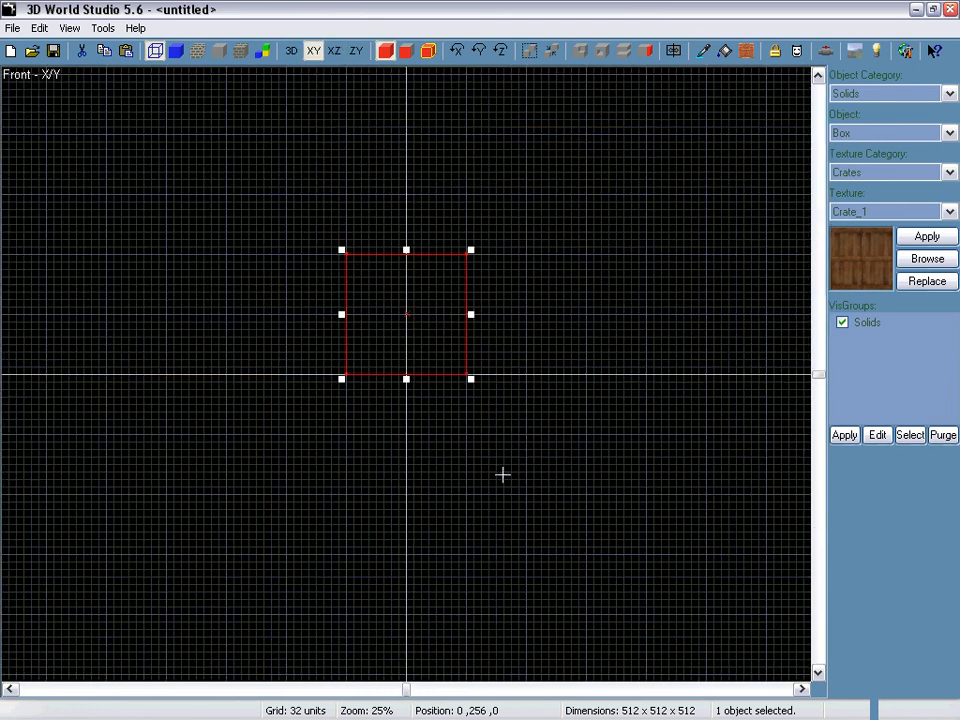
{"action": "key", "text": "shift+z"}
{"action": "key", "text": "shift+z"}
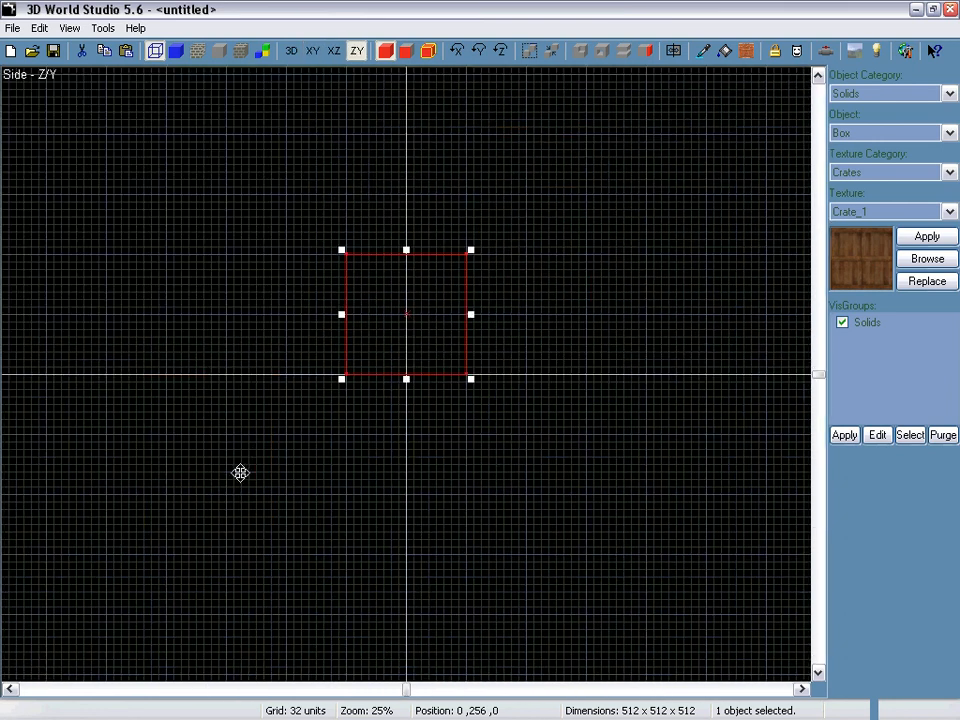
{"action": "key", "text": "shift+z"}
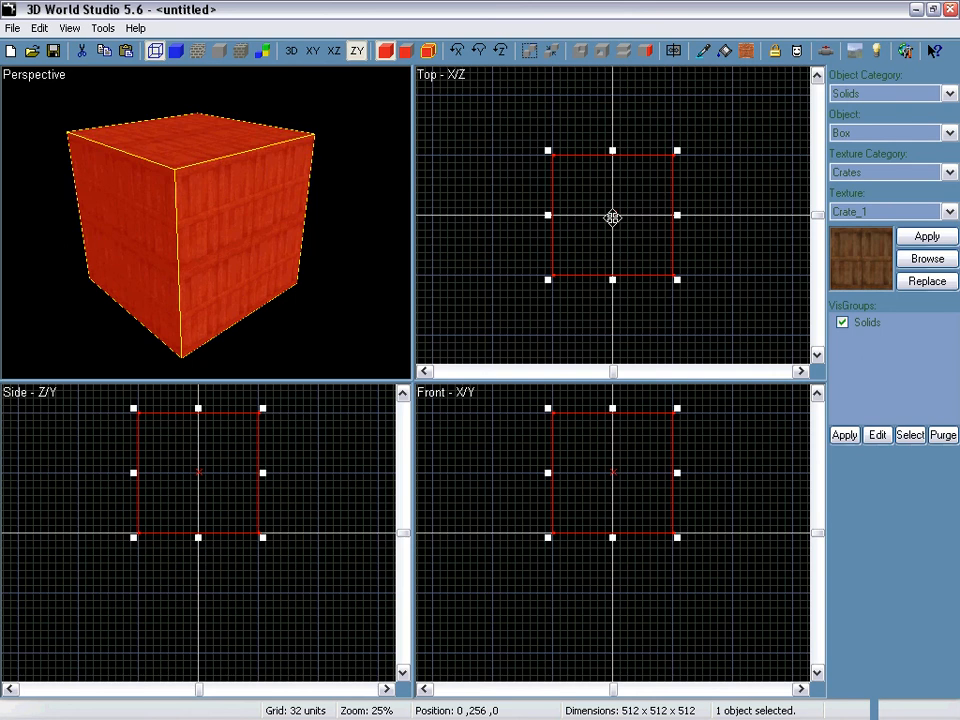
- Duplicate the box in the Top view and place the copy along the negative X axis at -768, 256, 0
{"action": "scroll", "coordinate": [620, 216], "scroll_direction": "down", "scroll_amount": 1}
{"action": "scroll", "coordinate": [620, 216], "scroll_direction": "down", "scroll_amount": 1}
{"action": "scroll", "coordinate": [618, 216], "scroll_direction": "up", "scroll_amount": 1}
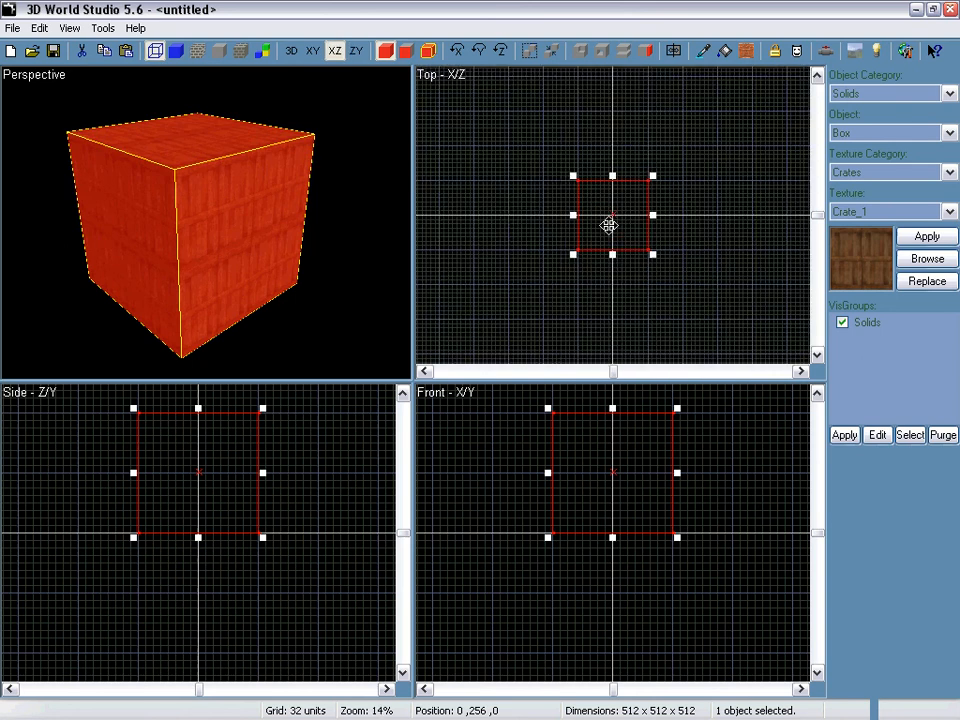
{"action": "left_click_drag", "start_coordinate": [609, 220], "coordinate": [491, 214]}
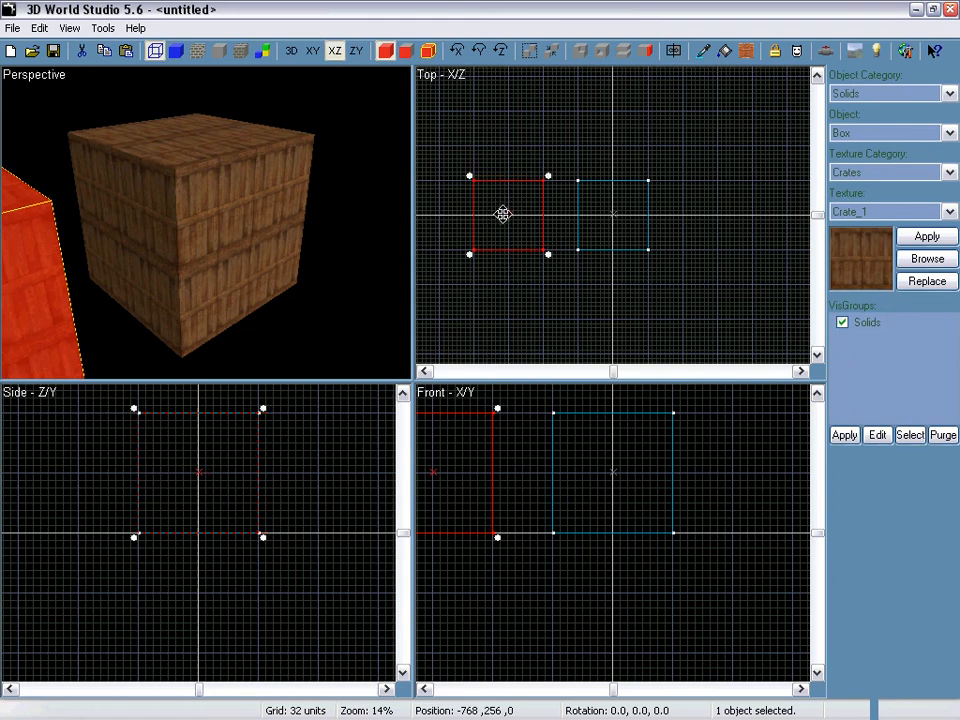
- Place another copy of the box at 768, 256, 0 and delete both copies, keeping only the original box
{"action": "left_click_drag", "start_coordinate": [495, 210], "coordinate": [705, 208]}
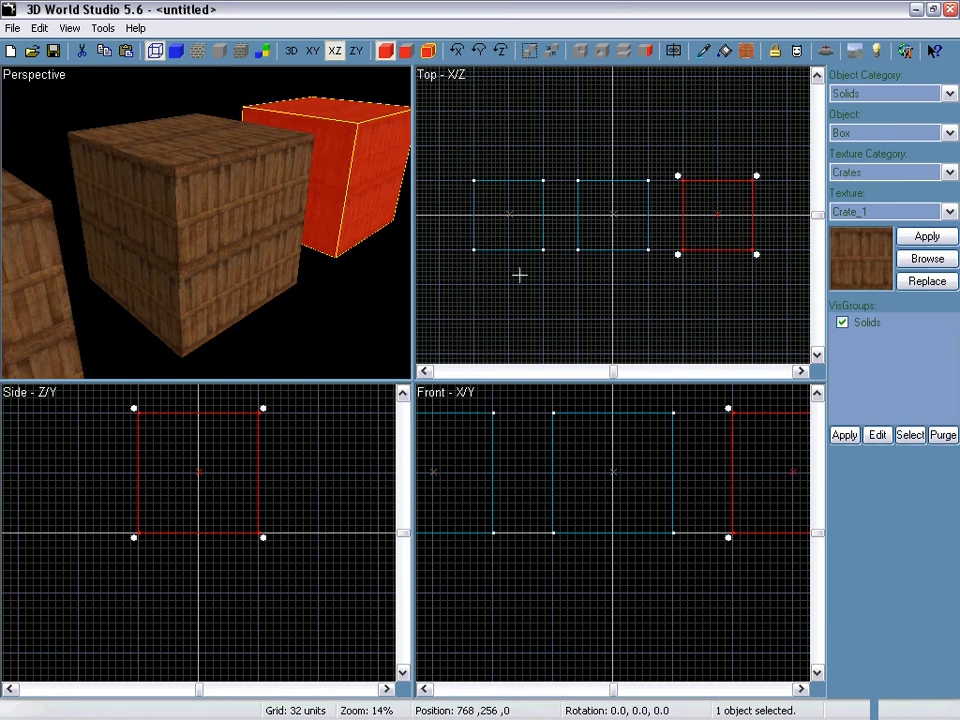
{"action": "key", "text": "Delete"}
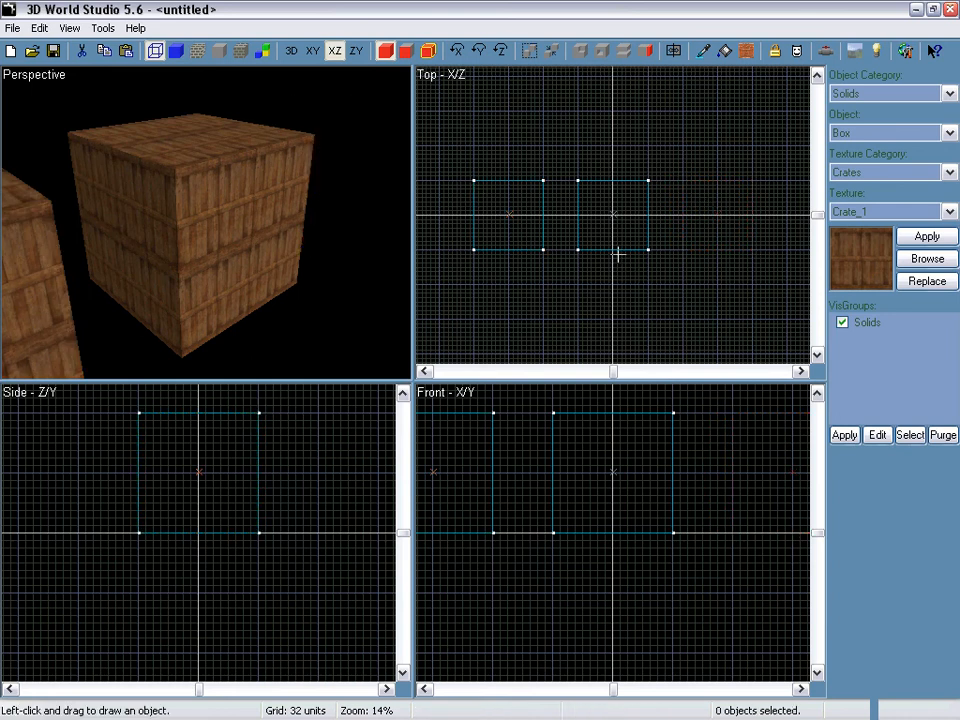
{"action": "right_click_drag", "start_coordinate": [320, 188], "coordinate": [226, 222]}
{"action": "left_click", "coordinate": [120, 226]}
{"action": "key", "text": "Delete"}
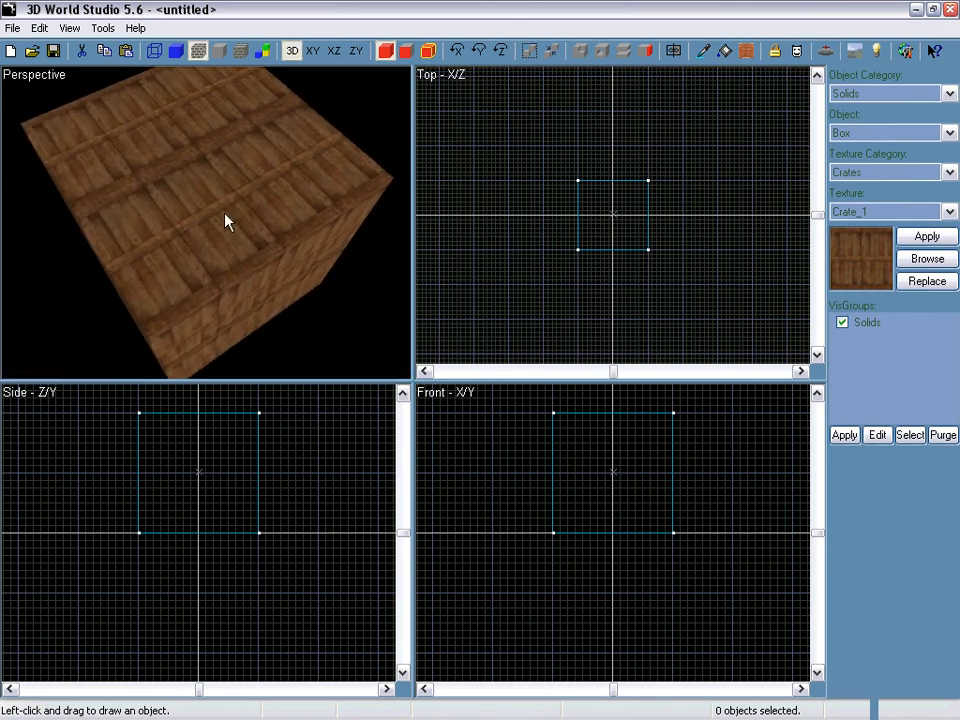
- Switch to face selection mode and select the top and side faces of the box one at a time in the Perspective view
{"action": "left_click", "coordinate": [406, 50]}
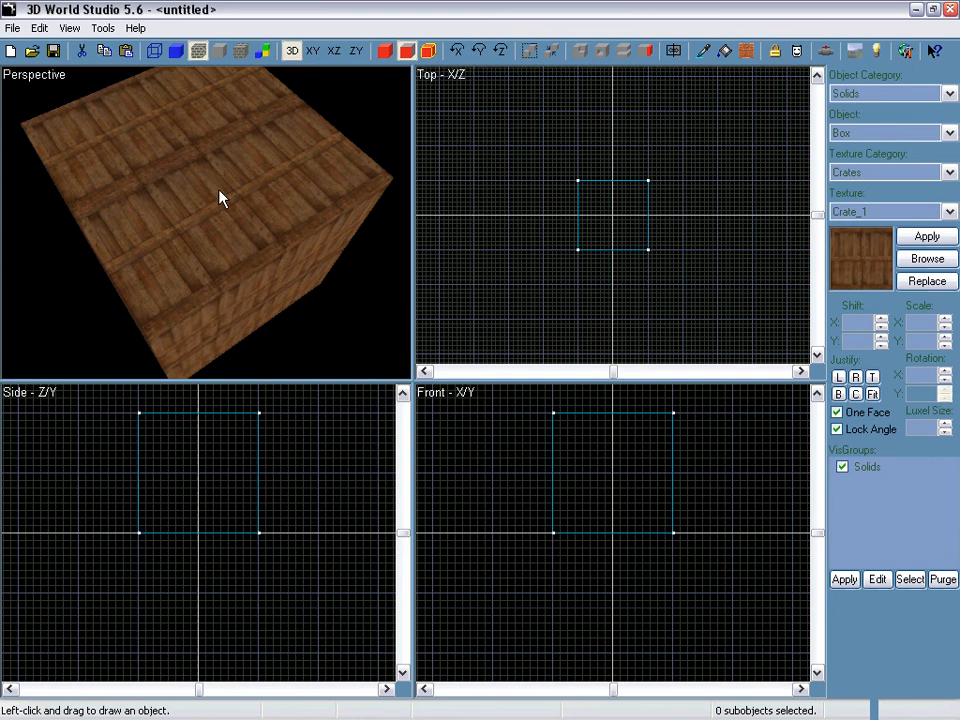
{"action": "left_click", "coordinate": [270, 246]}
{"action": "left_click", "coordinate": [289, 272]}
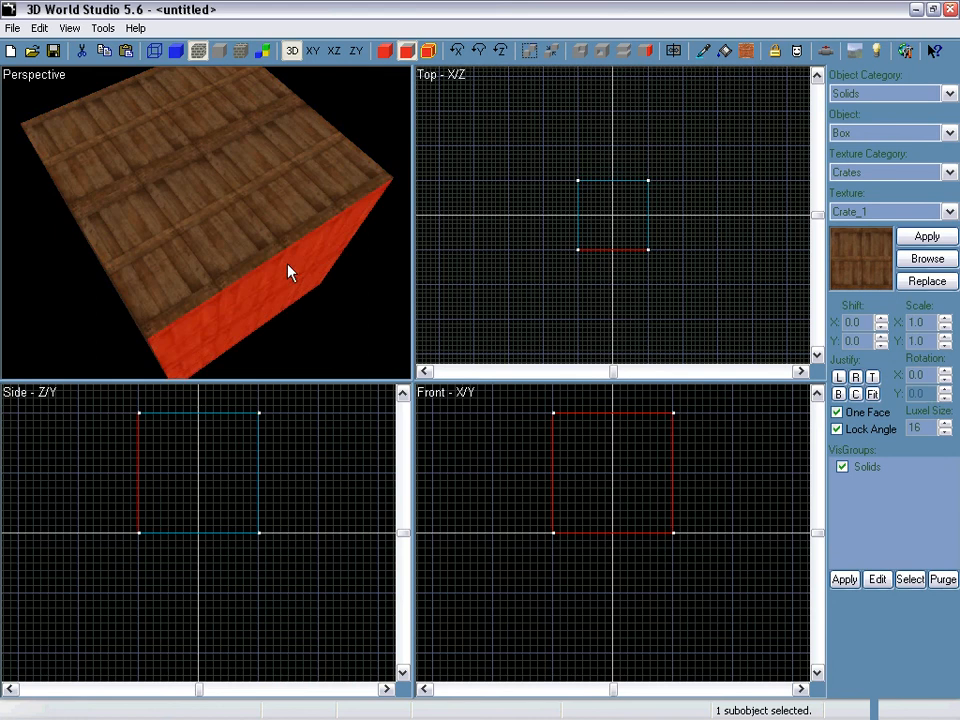
{"action": "right_click_drag", "start_coordinate": [260, 240], "coordinate": [159, 297]}
{"action": "left_click", "coordinate": [161, 287]}
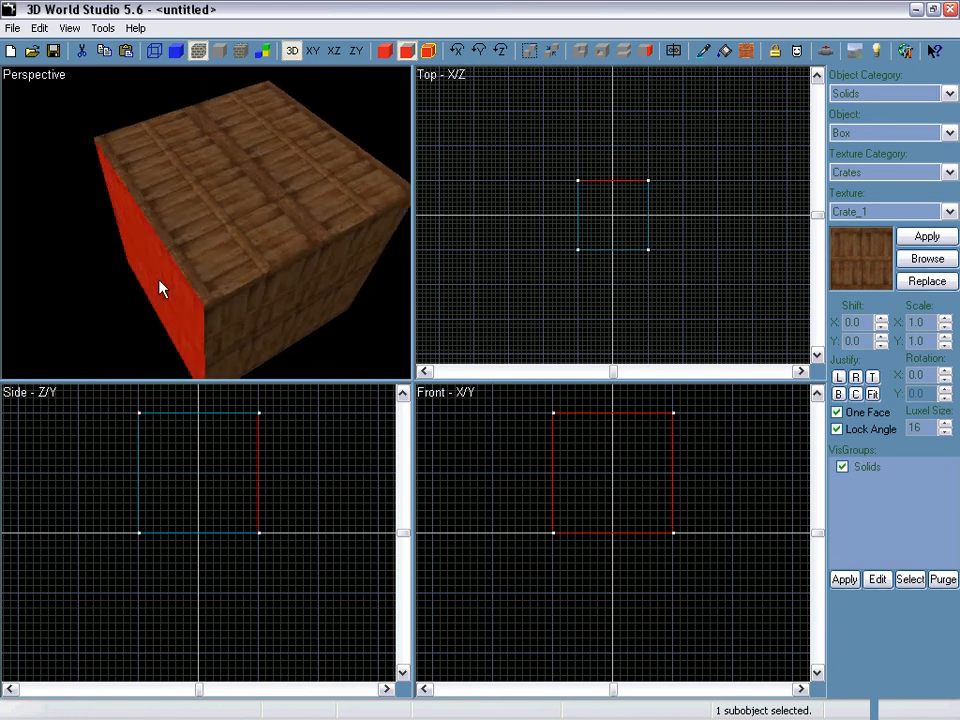
{"action": "left_click", "coordinate": [198, 204]}
{"action": "left_click", "coordinate": [306, 285]}
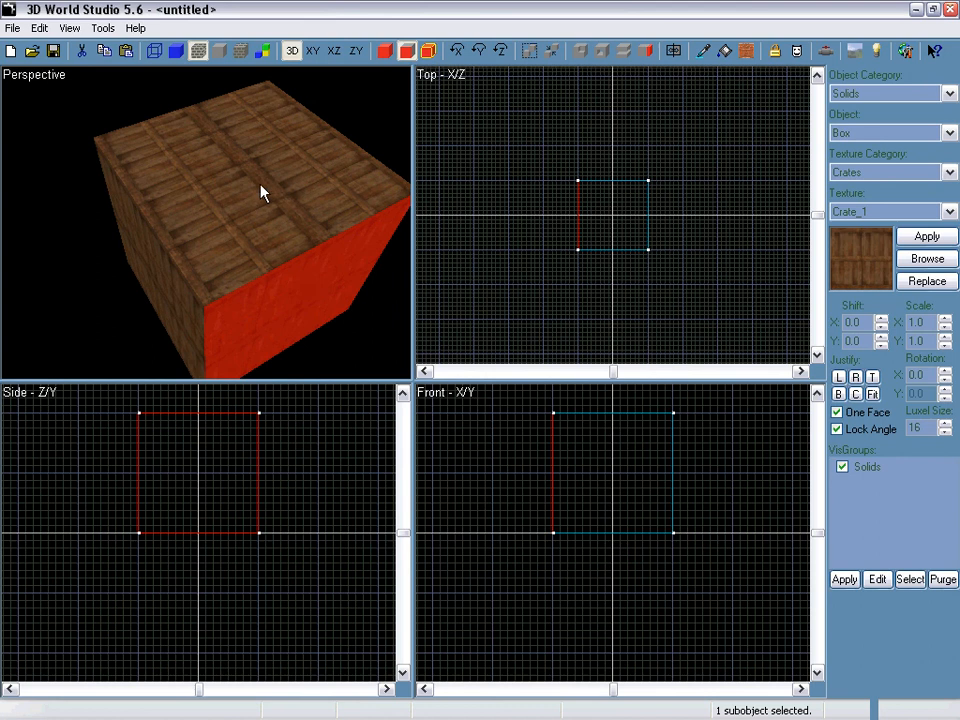
{"action": "left_click", "coordinate": [180, 140]}
{"action": "left_click", "coordinate": [200, 305]}
{"action": "left_click", "coordinate": [315, 300]}
{"action": "left_click", "coordinate": [338, 208]}
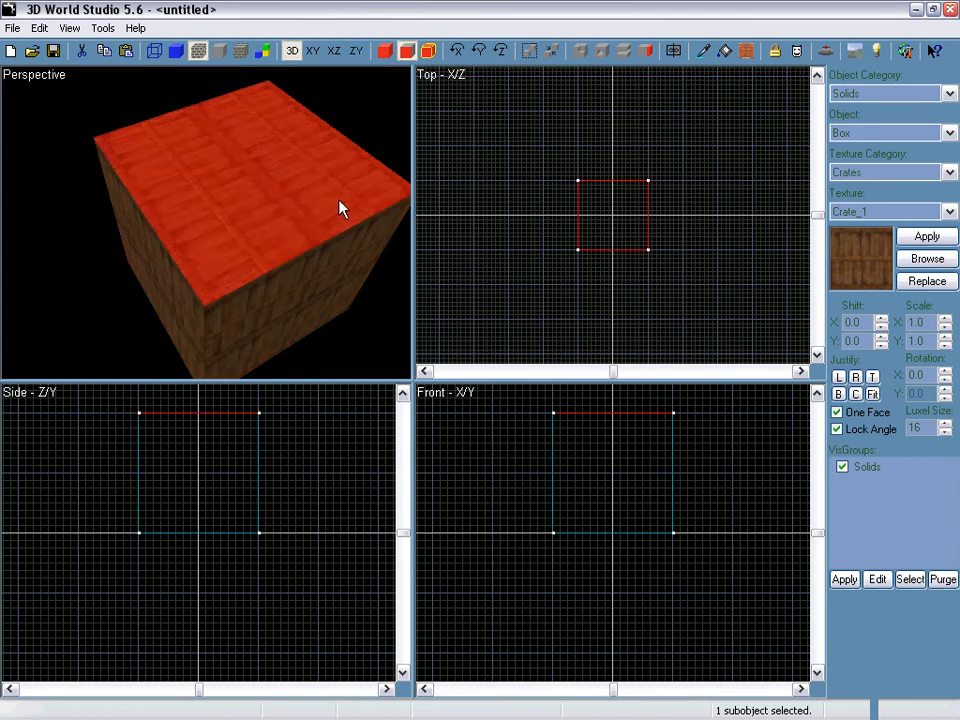
{"action": "left_click", "coordinate": [160, 268]}
{"action": "left_click", "coordinate": [285, 295]}
{"action": "left_click", "coordinate": [331, 194]}
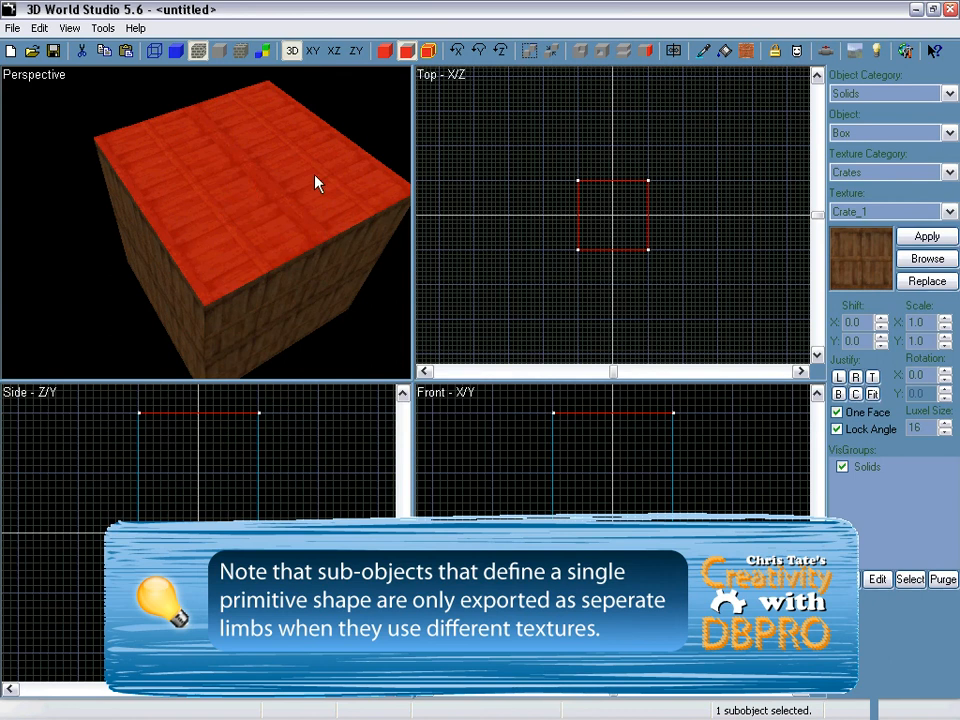
{"action": "left_click", "coordinate": [344, 278]}
- Apply the Crate_2 texture to the box's top face only, and select a wooden side face
{"action": "left_click", "coordinate": [271, 191]}
{"action": "left_click", "coordinate": [949, 211]}
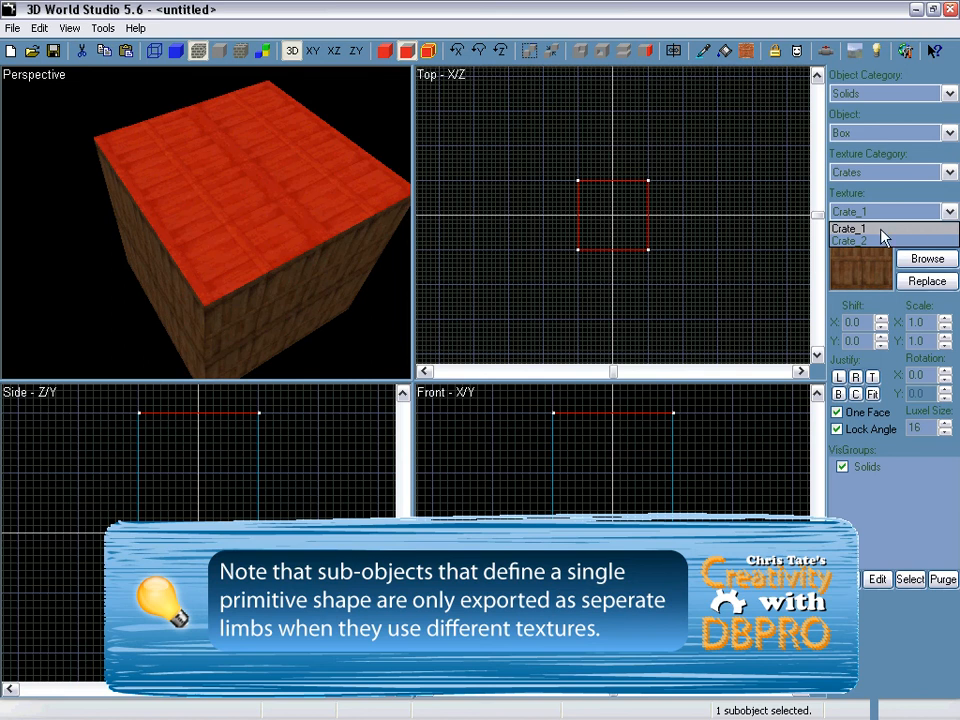
{"action": "left_click", "coordinate": [849, 240]}
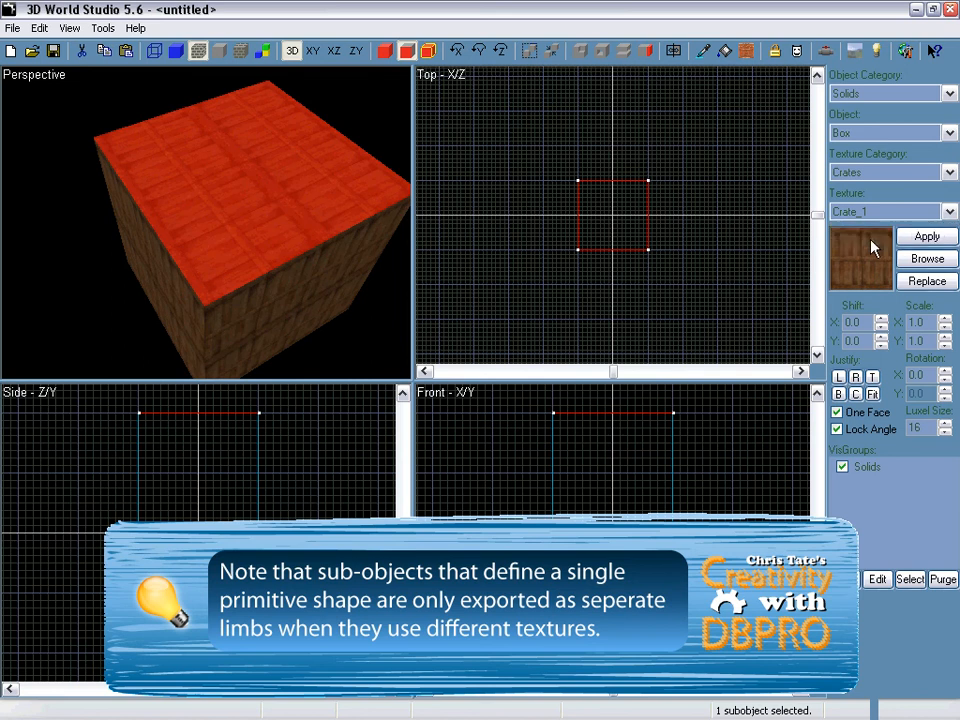
{"action": "left_click", "coordinate": [926, 240]}
{"action": "left_click", "coordinate": [148, 289]}
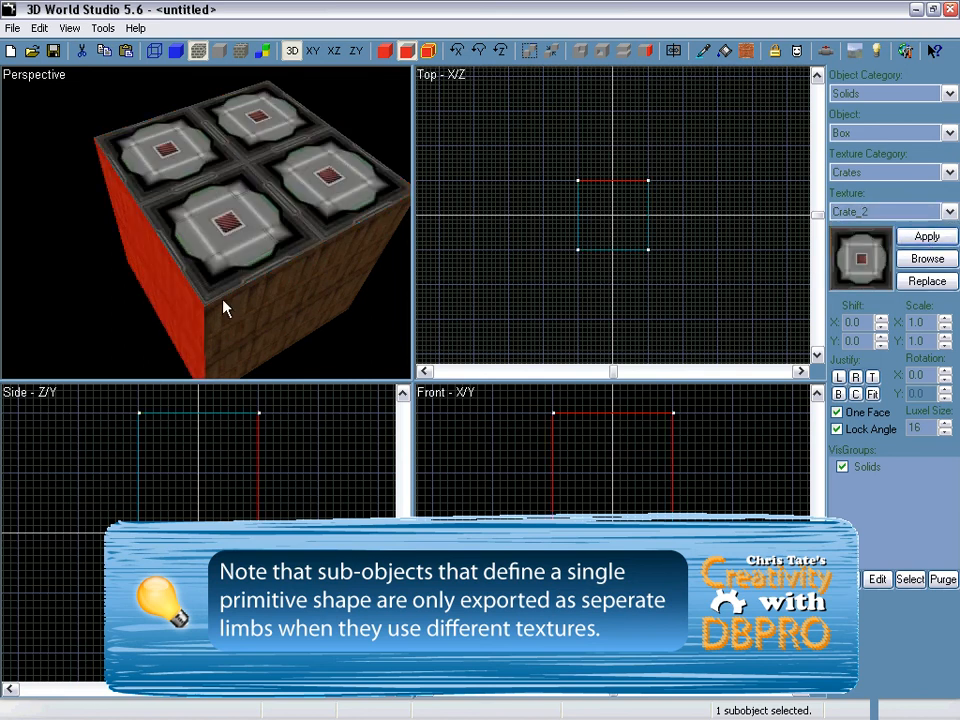
{"action": "right_click_drag", "start_coordinate": [222, 302], "coordinate": [233, 220]}
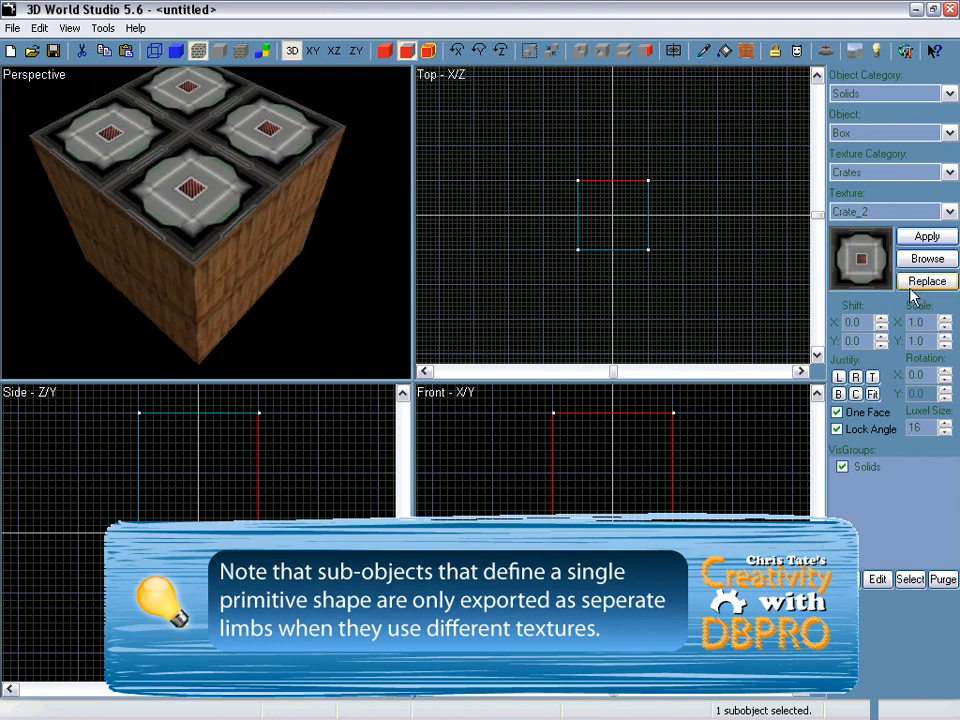
- Set the top face's texture scale to 2 in both X and Y
{"action": "left_click", "coordinate": [124, 134]}
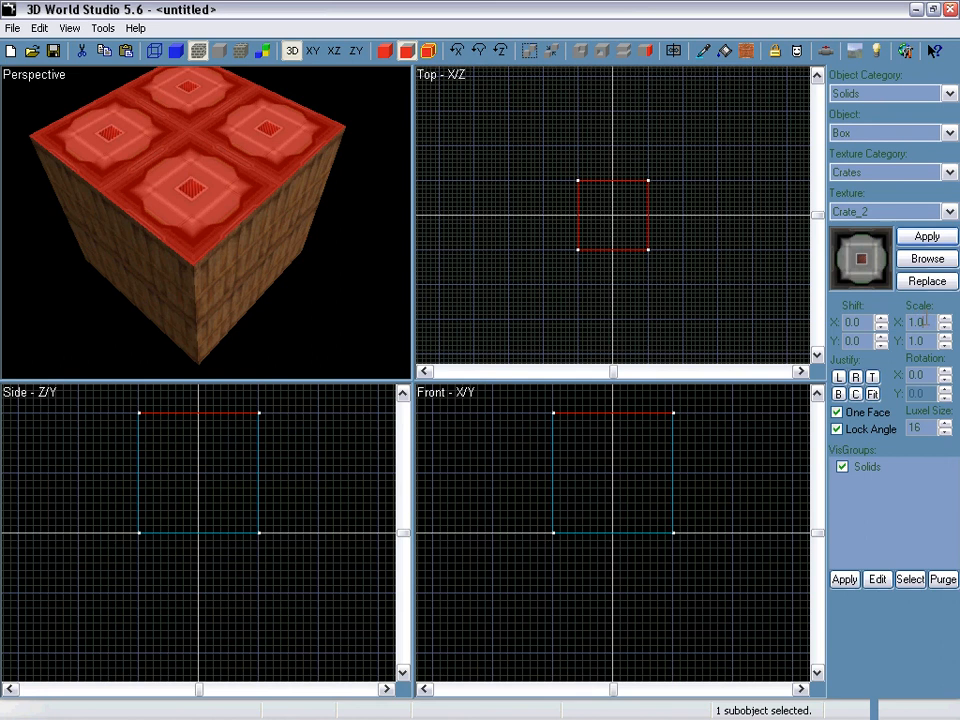
{"action": "double_click", "coordinate": [918, 321]}
{"action": "type", "text": "2"}
{"action": "left_click_drag", "start_coordinate": [934, 342], "coordinate": [873, 342]}
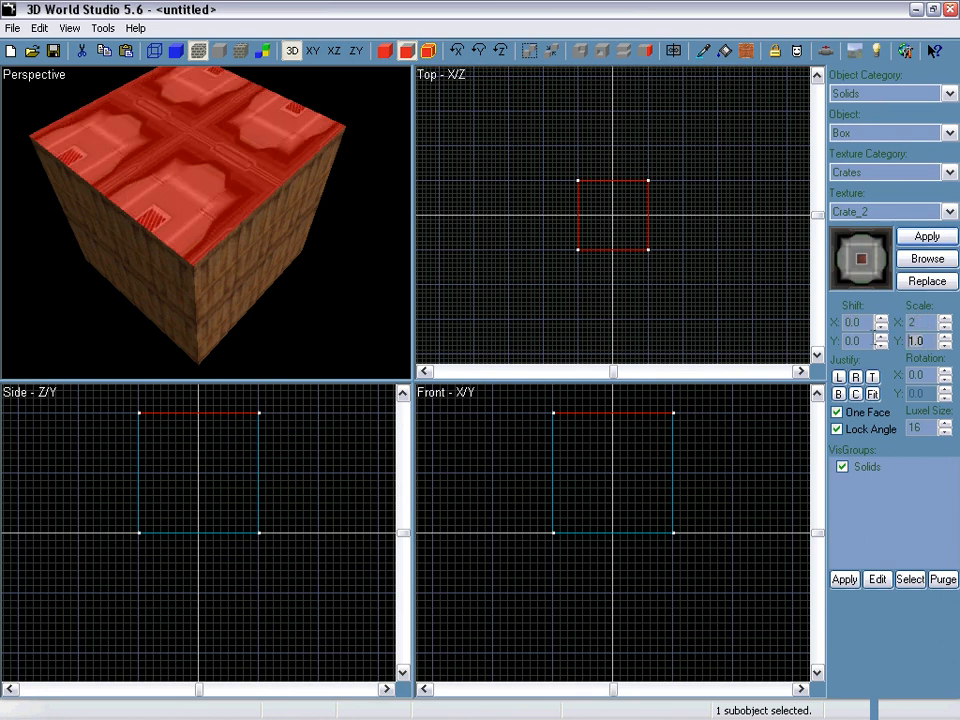
{"action": "type", "text": "2"}
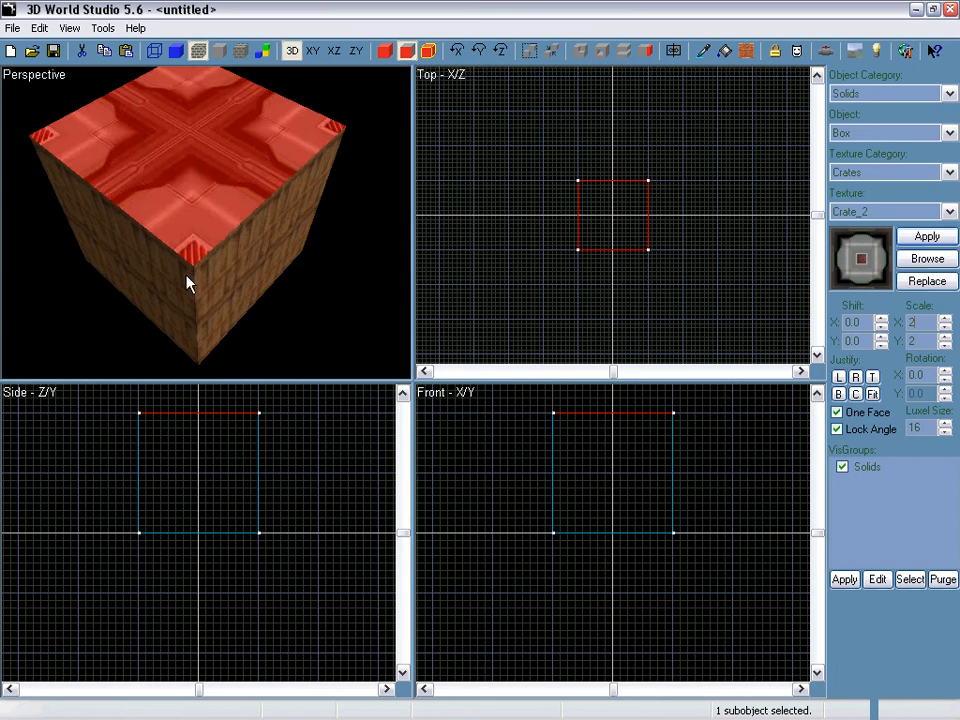
- Set the texture scale of the box's front side face to 0.5 in both X and Y
{"action": "right_click_drag", "start_coordinate": [161, 265], "coordinate": [206, 222]}
{"action": "left_click", "coordinate": [119, 234]}
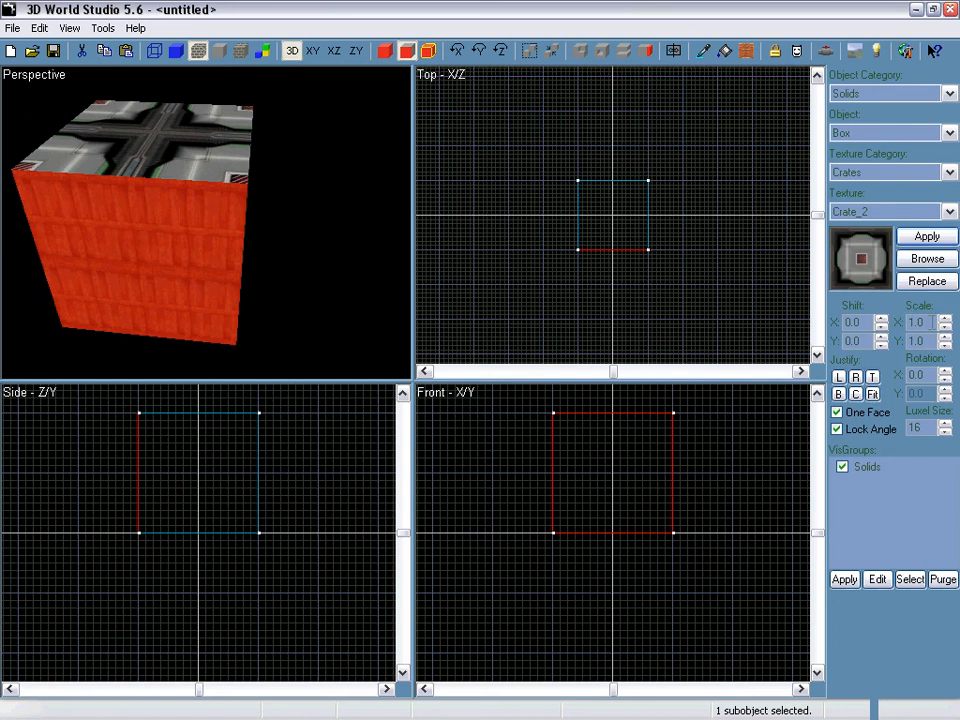
{"action": "left_click_drag", "start_coordinate": [931, 322], "coordinate": [786, 322]}
{"action": "type", "text": "0.5"}
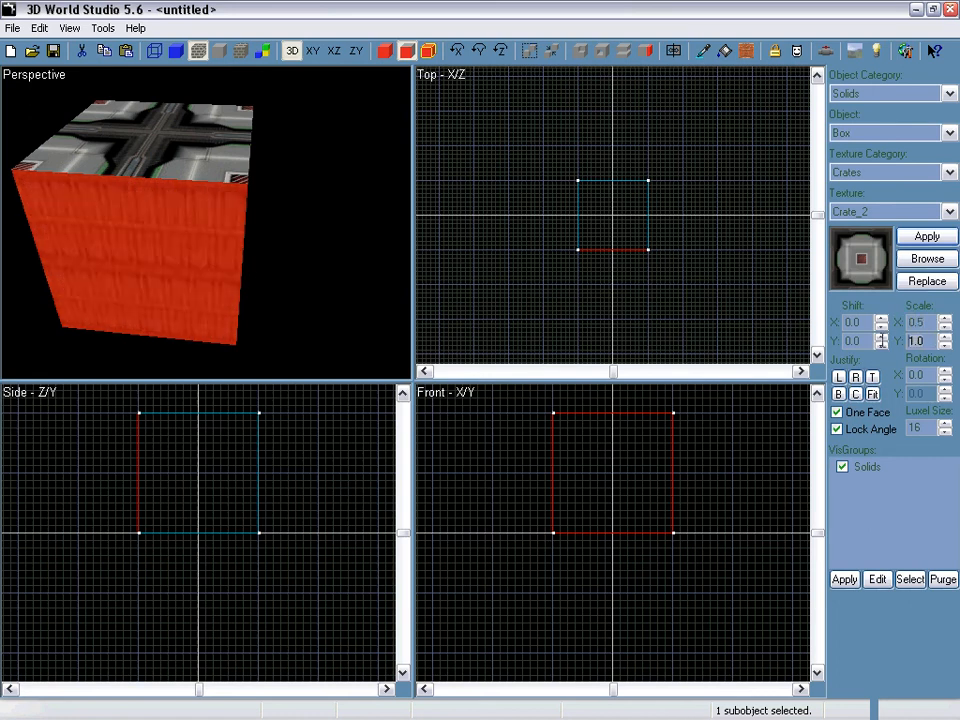
{"action": "type", "text": "0.5"}
- Set the texture scale of the box's positive X side face to 4 in both X and Y
{"action": "left_click", "coordinate": [157, 156]}
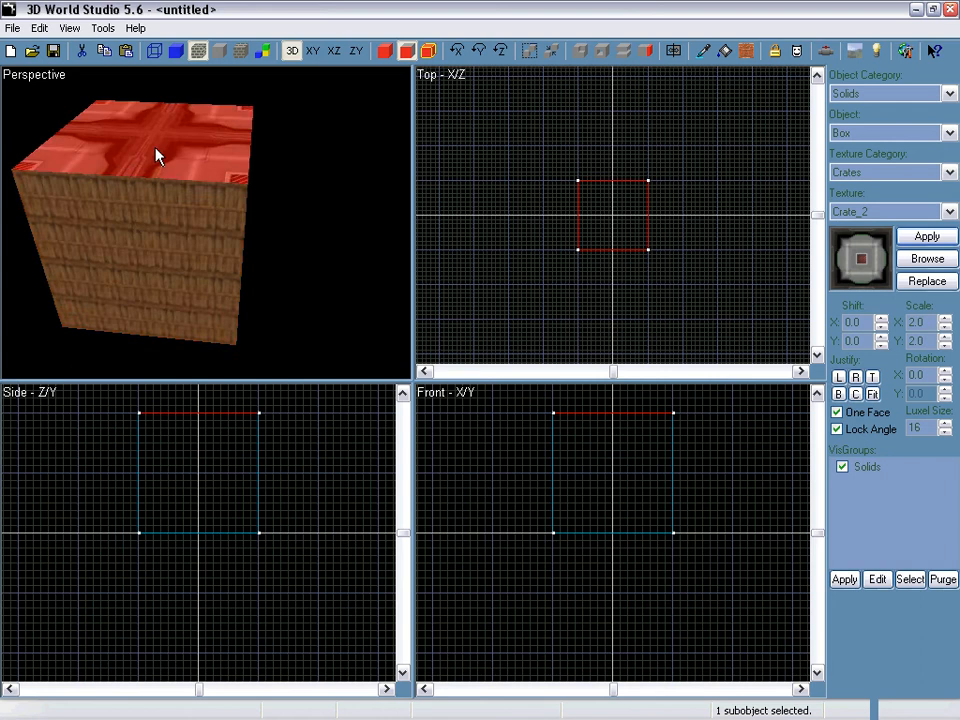
{"action": "right_click_drag", "start_coordinate": [163, 118], "coordinate": [207, 234]}
{"action": "left_click", "coordinate": [229, 229]}
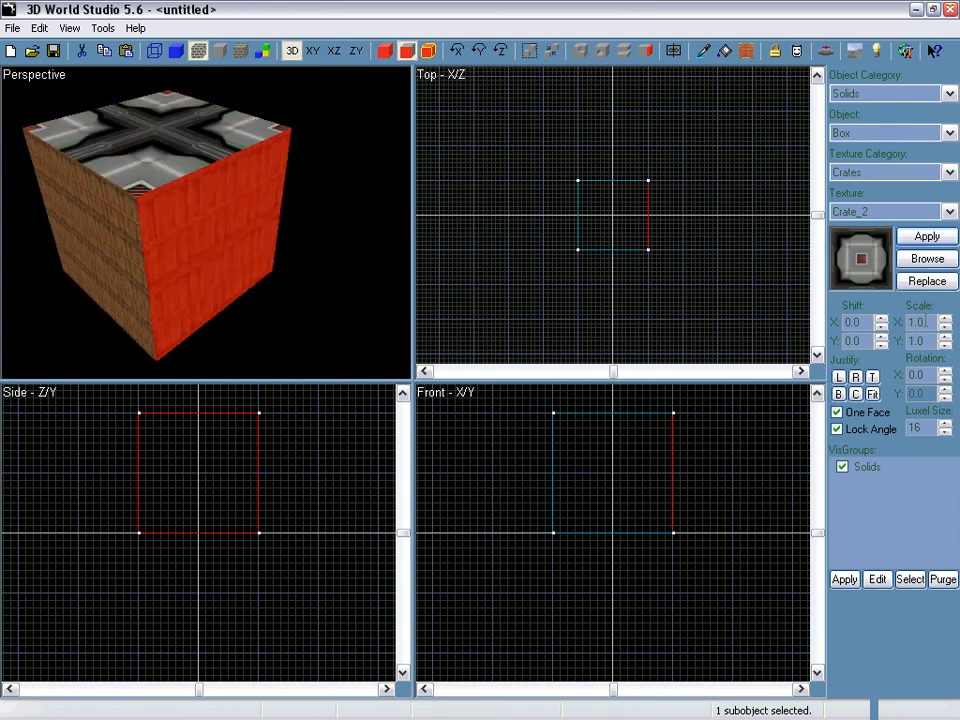
{"action": "left_click_drag", "start_coordinate": [926, 322], "coordinate": [834, 326]}
{"action": "type", "text": "4"}
{"action": "left_click_drag", "start_coordinate": [926, 341], "coordinate": [857, 340]}
{"action": "type", "text": "4"}
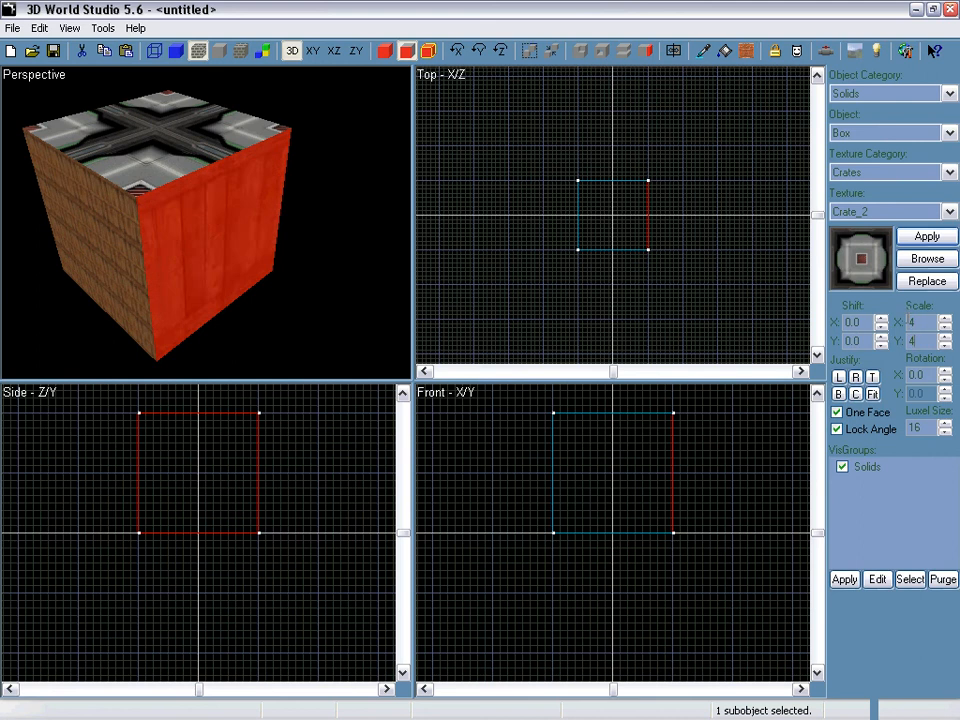
- Apply the Crate_1 texture to the positive X side face and deselect it
{"action": "left_click", "coordinate": [949, 211]}
{"action": "left_click", "coordinate": [890, 227]}
{"action": "left_click", "coordinate": [927, 237]}
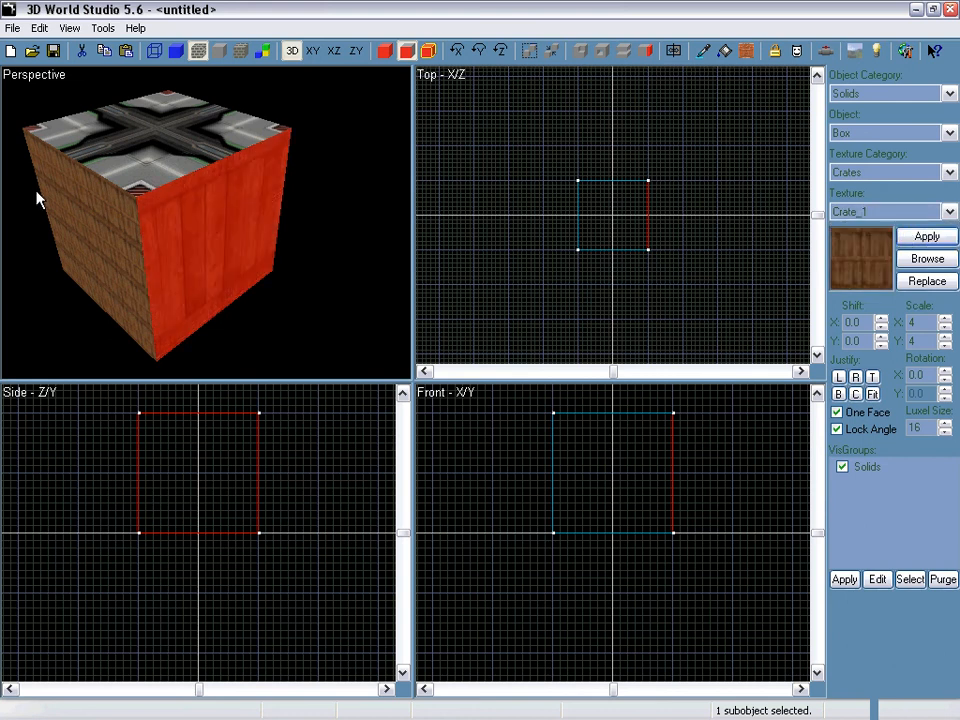
{"action": "left_click", "coordinate": [349, 178]}
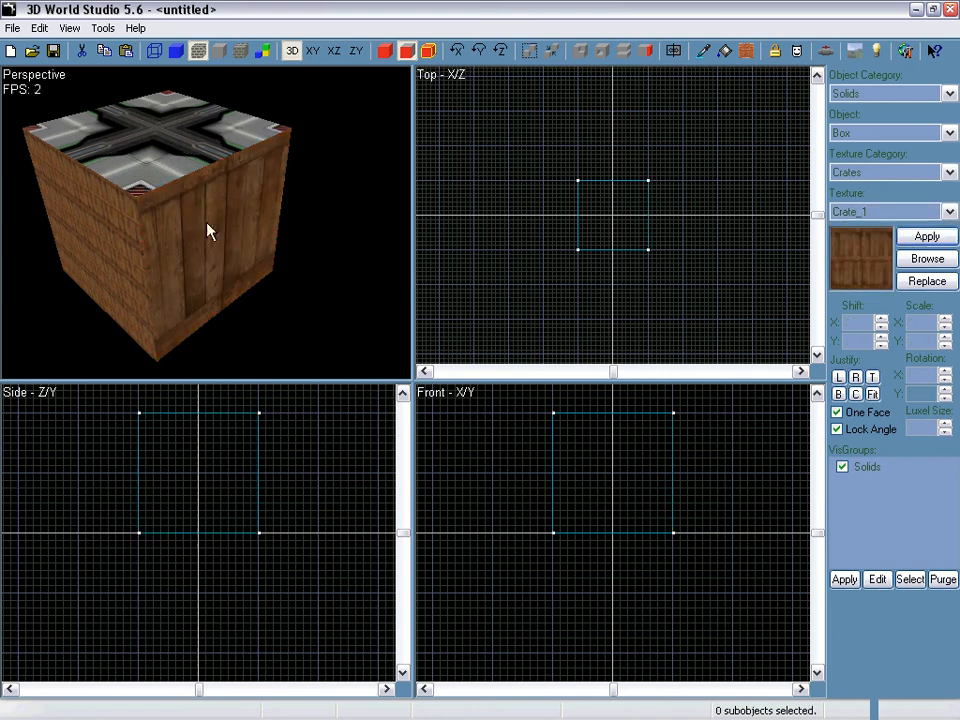
{"action": "right_click_drag", "start_coordinate": [207, 222], "coordinate": [206, 222]}
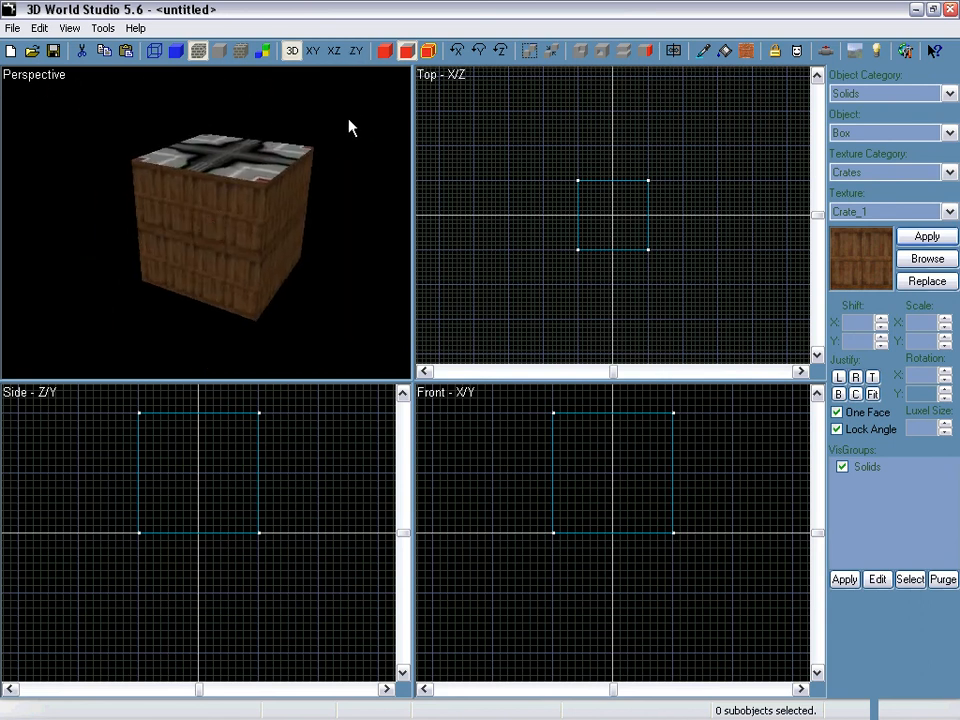
- Select the whole box in object mode, move it along the X axis in the Top view and return it to 0, 256, 0
{"action": "key", "text": "Escape"}
{"action": "left_click", "coordinate": [229, 193]}
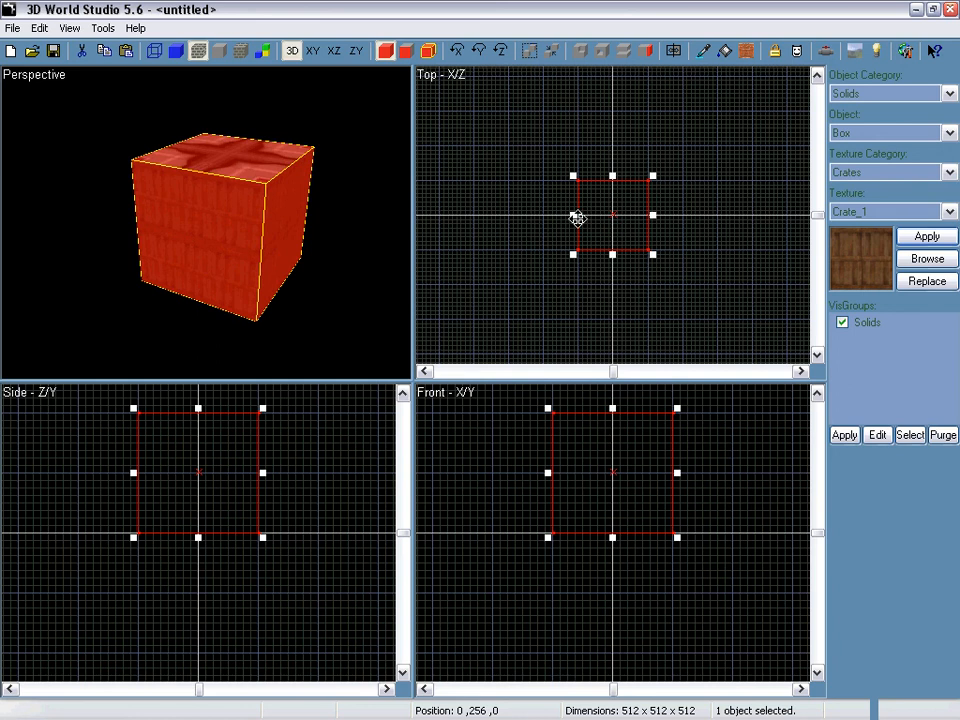
{"action": "left_click_drag", "start_coordinate": [611, 213], "coordinate": [514, 212]}
{"action": "left_click_drag", "start_coordinate": [578, 212], "coordinate": [611, 210]}
{"action": "right_click_drag", "start_coordinate": [320, 211], "coordinate": [206, 222]}
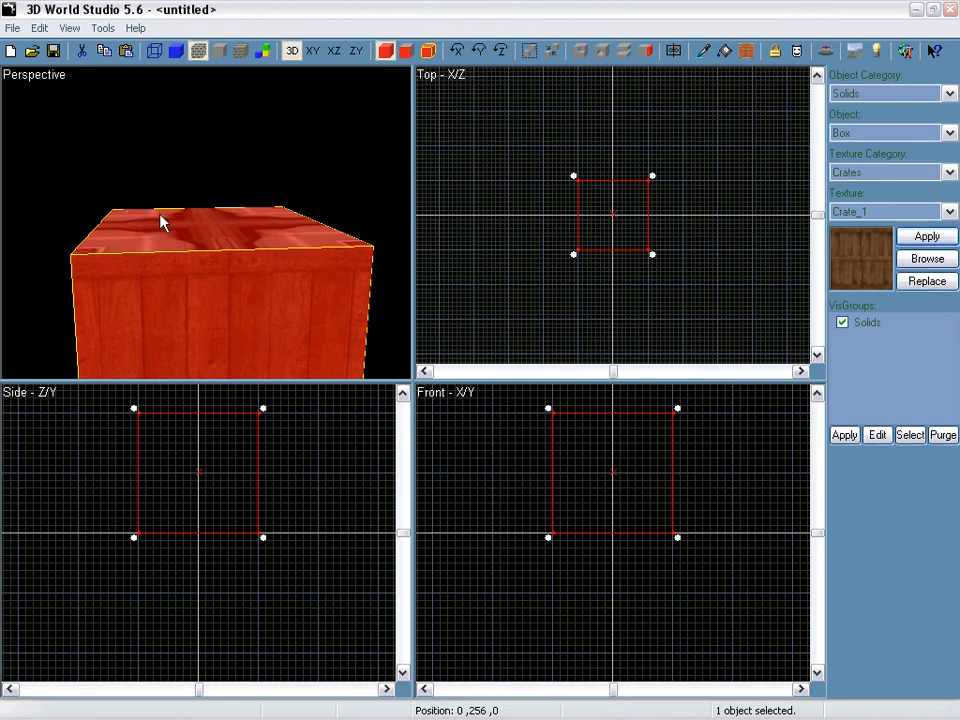
{"action": "right_click_drag", "start_coordinate": [161, 217], "coordinate": [206, 222]}
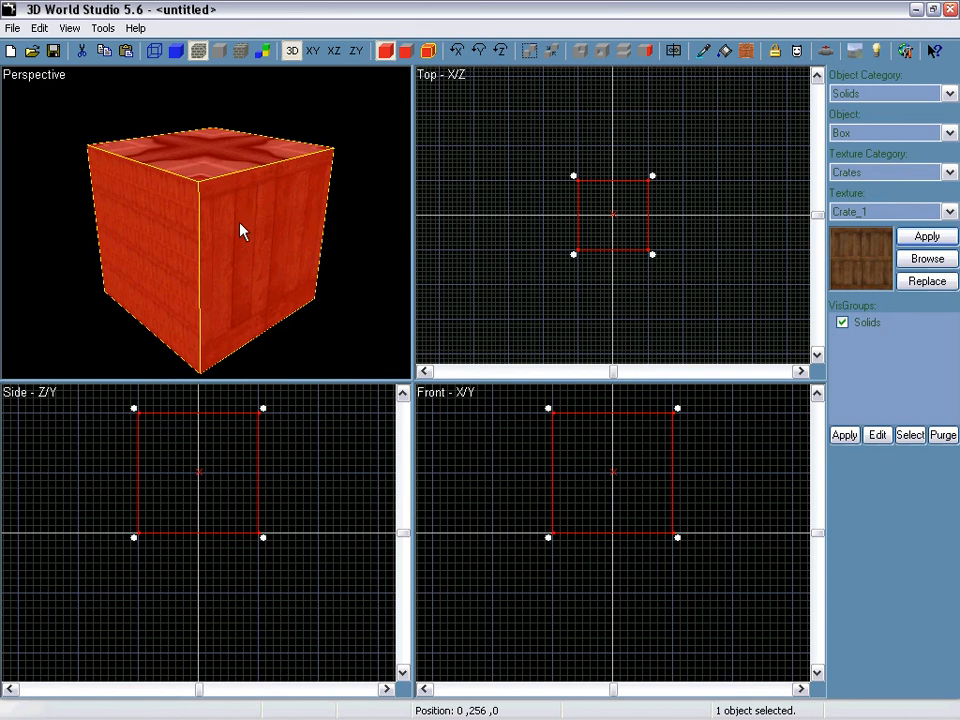
- Return to face selection mode and shift the texture of the box's positive X side face in X and Y
{"action": "left_click", "coordinate": [406, 50]}
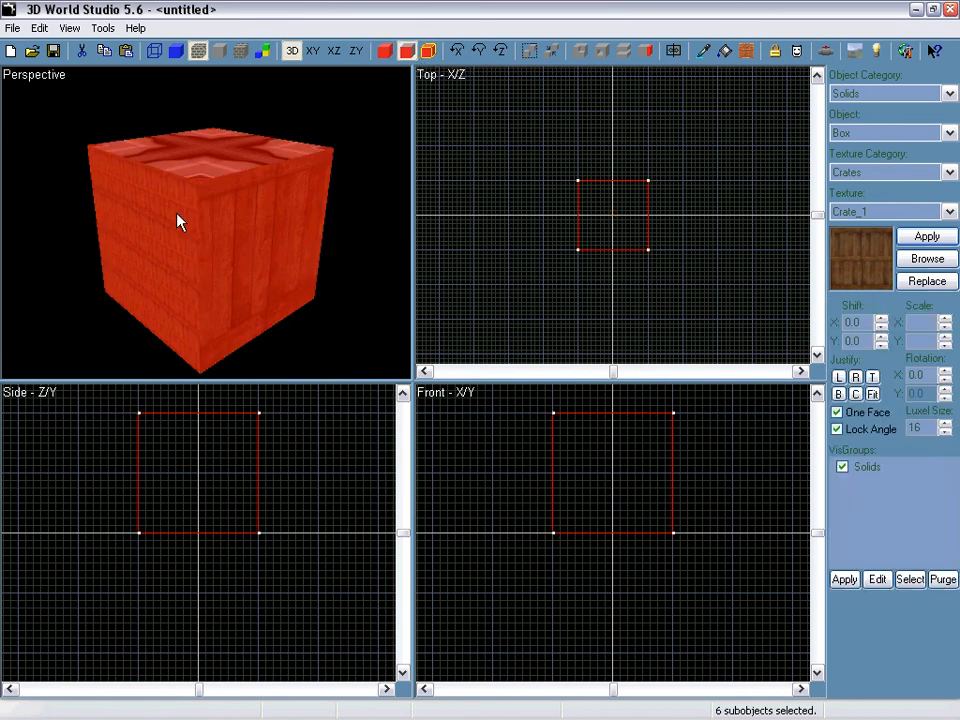
{"action": "left_click", "coordinate": [212, 165]}
{"action": "left_click", "coordinate": [263, 213]}
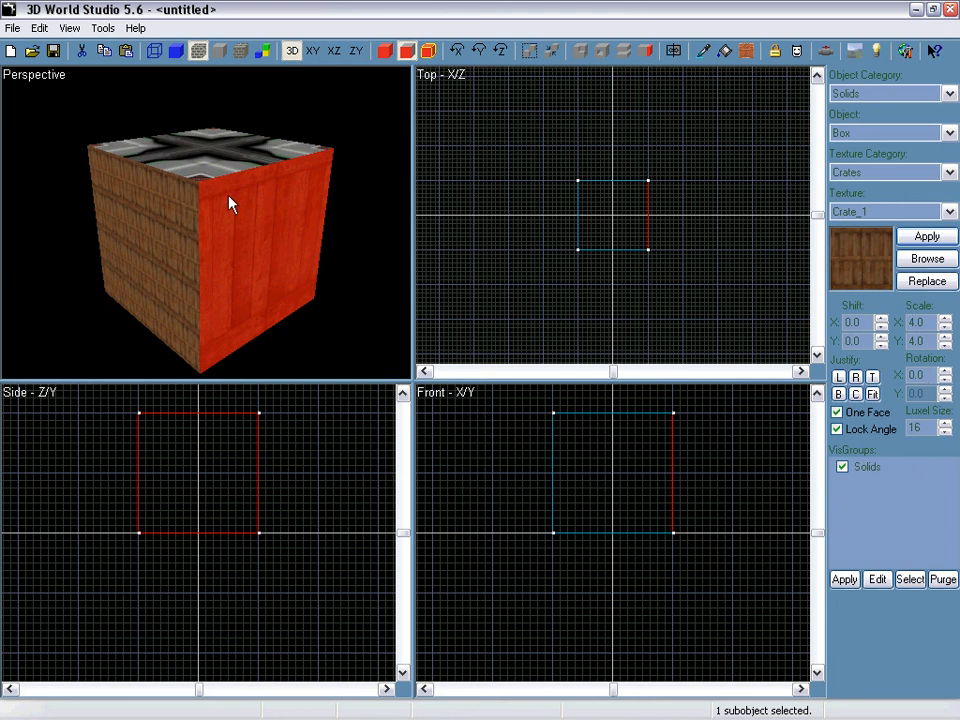
{"action": "left_click_drag", "start_coordinate": [879, 319], "coordinate": [879, 336]}
{"action": "left_click", "coordinate": [880, 337]}
- Select the box's top face and shift its texture along X
{"action": "left_click", "coordinate": [172, 140]}
{"action": "right_click_drag", "start_coordinate": [172, 140], "coordinate": [206, 222]}
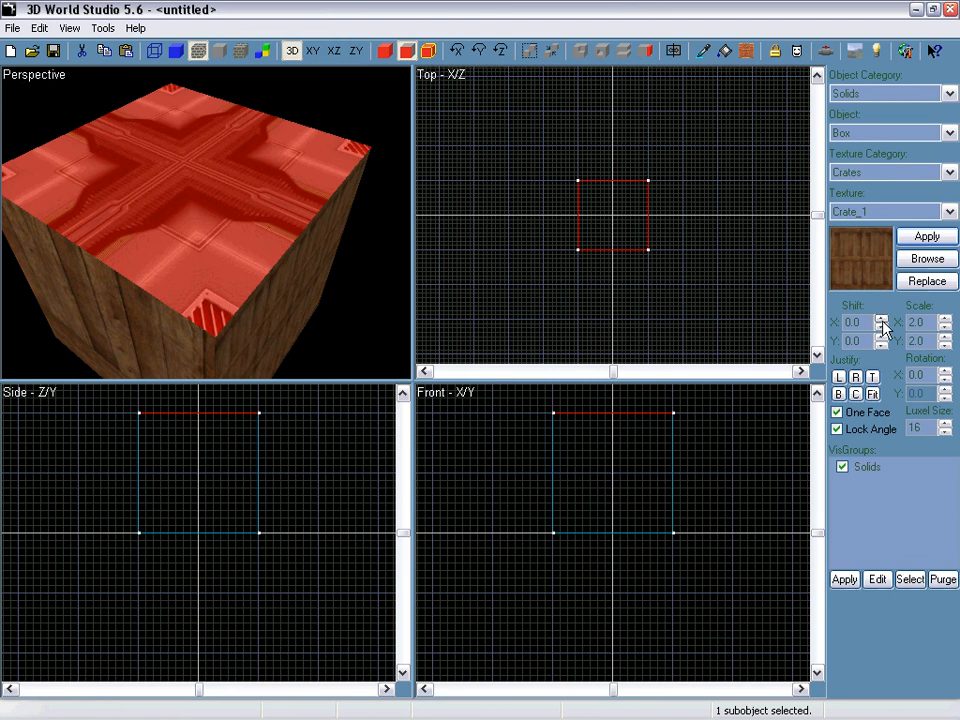
{"action": "left_click_drag", "start_coordinate": [883, 328], "coordinate": [883, 328]}
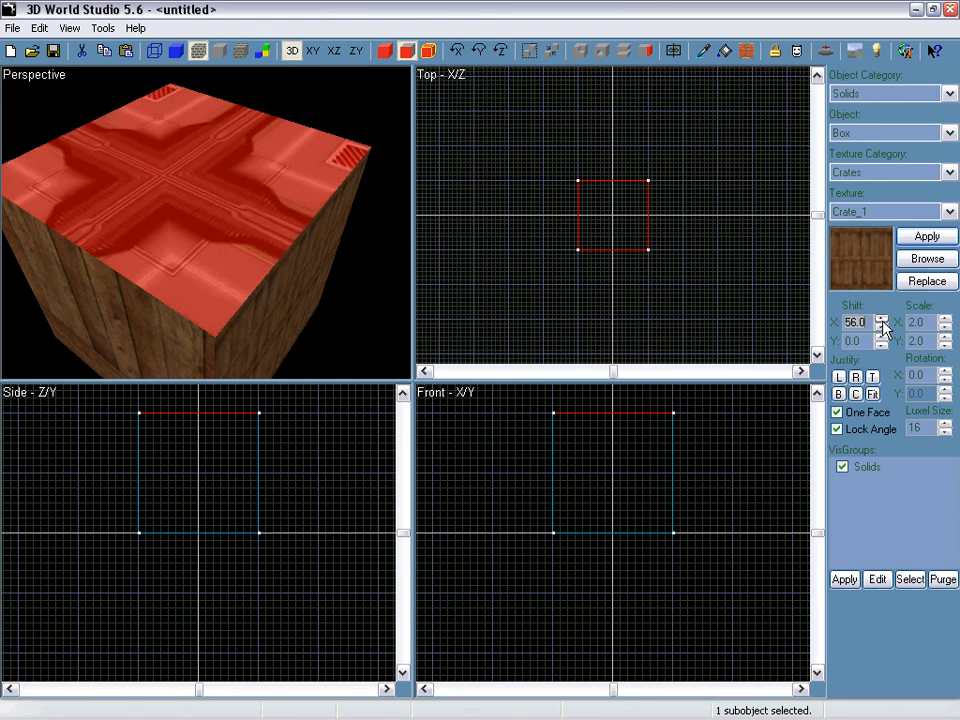
{"action": "left_click", "coordinate": [883, 328]}
- Duplicate the whole box twice in the Top view, placing one copy on each side along X at 768 and -768
{"action": "mouse_move", "coordinate": [208, 229]}
{"action": "right_mouse_down"}
{"action": "mouse_move", "coordinate": [221, 210]}
{"action": "mouse_move", "coordinate": [208, 229]}
{"action": "right_mouse_up"}
{"action": "left_click", "coordinate": [386, 51]}
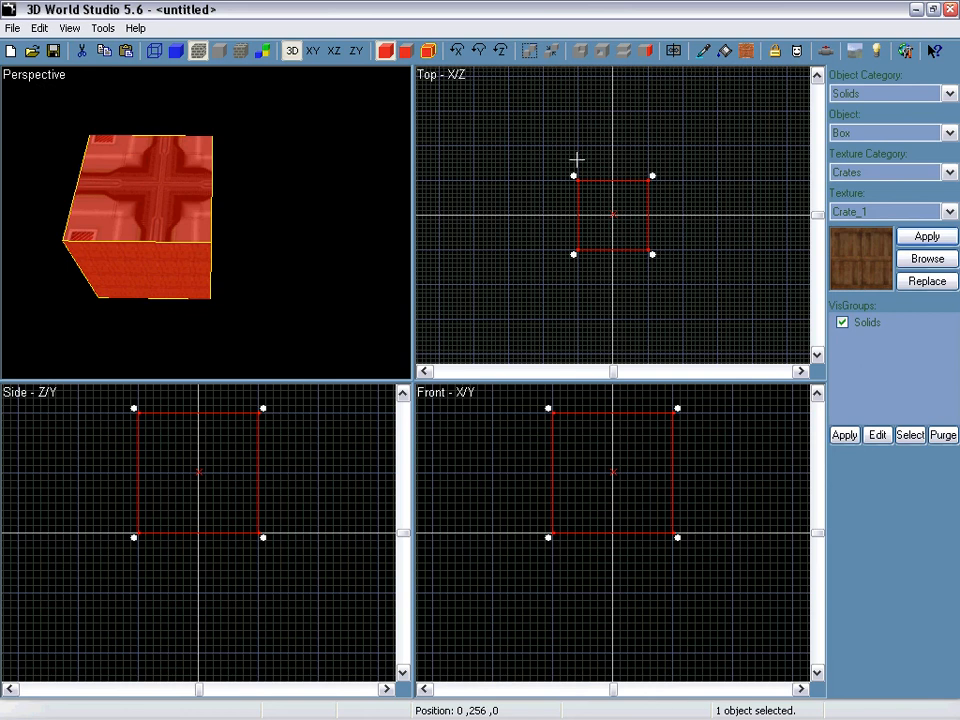
{"action": "left_click", "coordinate": [617, 210]}
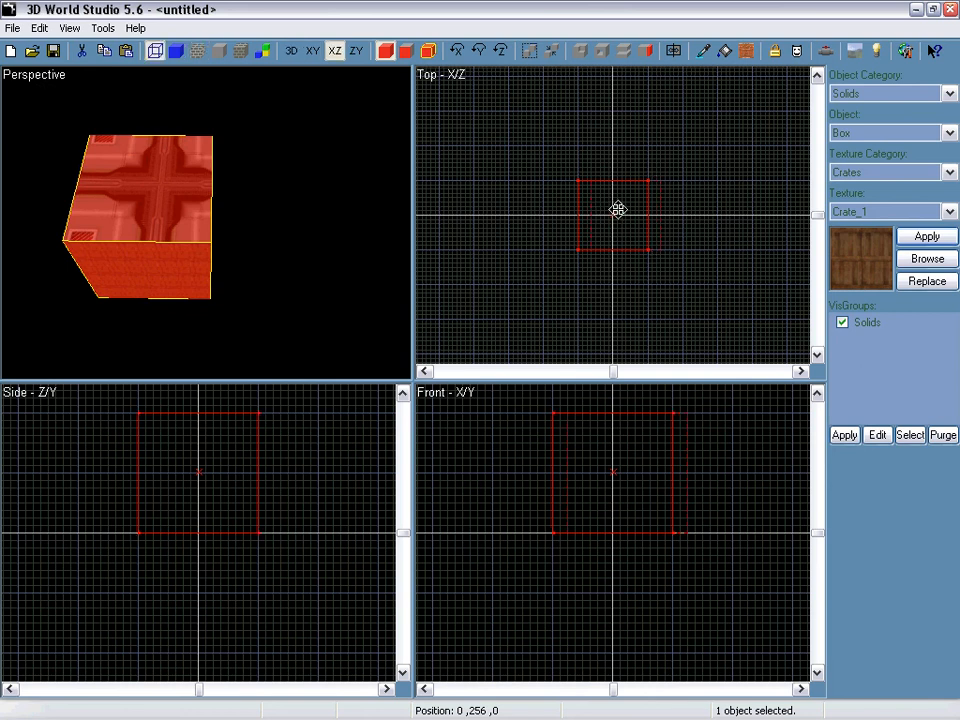
{"action": "mouse_move", "coordinate": [617, 210]}
{"action": "left_mouse_down", "text": "shift"}
{"action": "mouse_move", "coordinate": [724, 214]}
{"action": "mouse_move", "coordinate": [504, 212]}
{"action": "left_mouse_up", "text": "shift"}
- Select all three boxes together in the Perspective view
{"action": "mouse_move", "coordinate": [257, 206]}
{"action": "right_mouse_down"}
{"action": "mouse_move", "coordinate": [206, 222]}
{"action": "mouse_move", "coordinate": [208, 230]}
{"action": "right_mouse_up"}
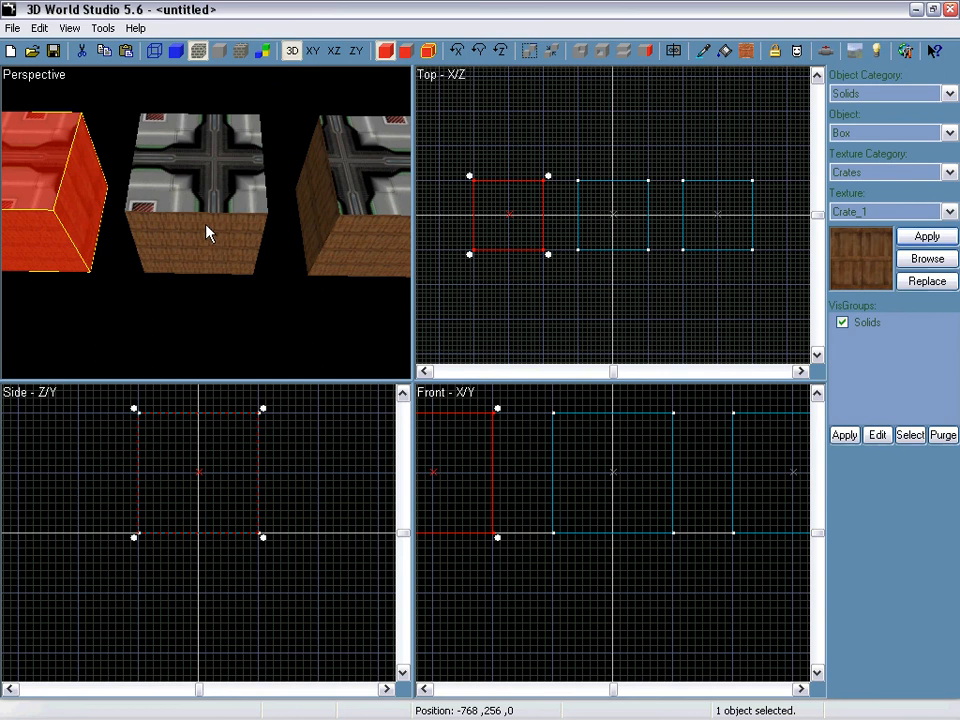
{"action": "left_click", "coordinate": [201, 204], "text": "ctrl"}
{"action": "left_click", "coordinate": [349, 197], "text": "ctrl"}
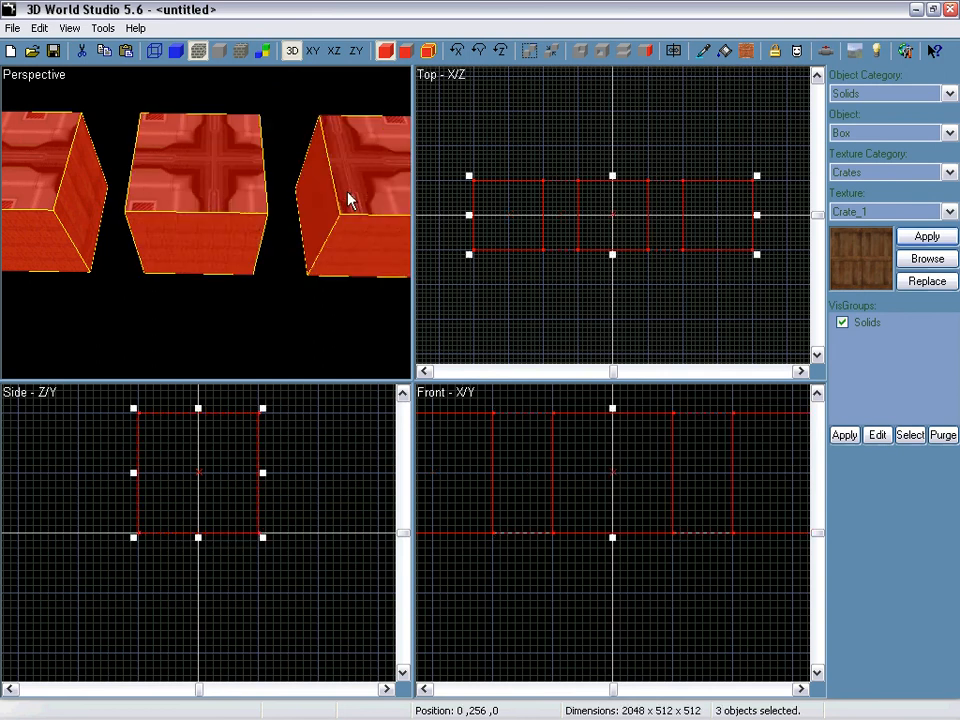
- Expand the Perspective view to fill the workspace and select all three boxes, starting with the middle one
{"action": "right_click_drag", "start_coordinate": [349, 197], "coordinate": [206, 222]}
{"action": "left_click", "coordinate": [206, 222]}
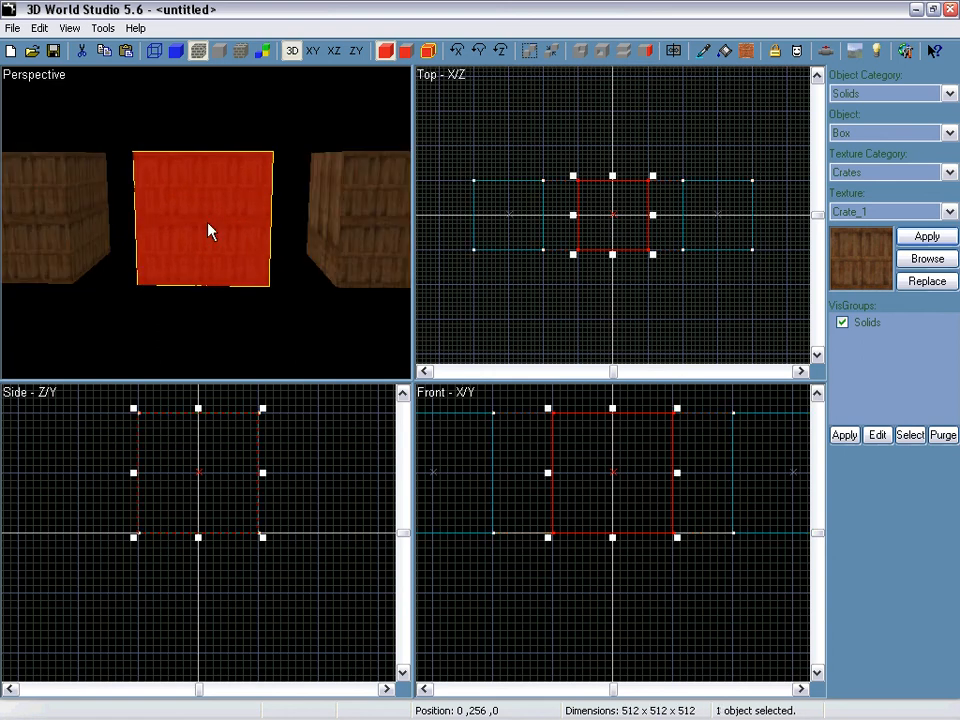
{"action": "key", "text": "space"}
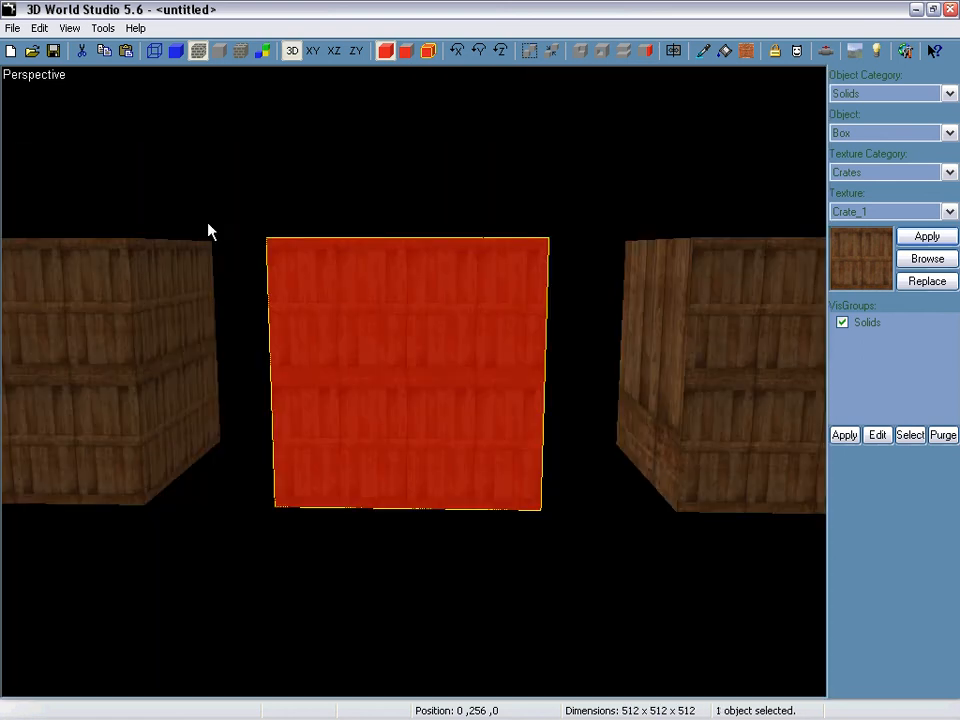
{"action": "left_click", "coordinate": [114, 309], "text": "ctrl"}
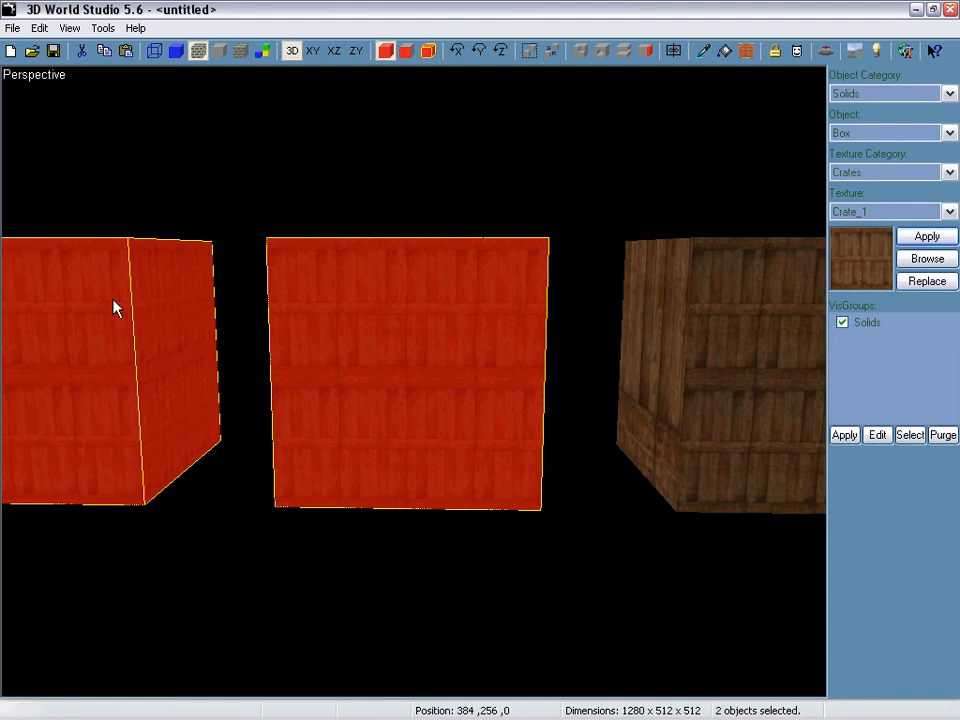
{"action": "left_click", "coordinate": [666, 298], "text": "ctrl"}
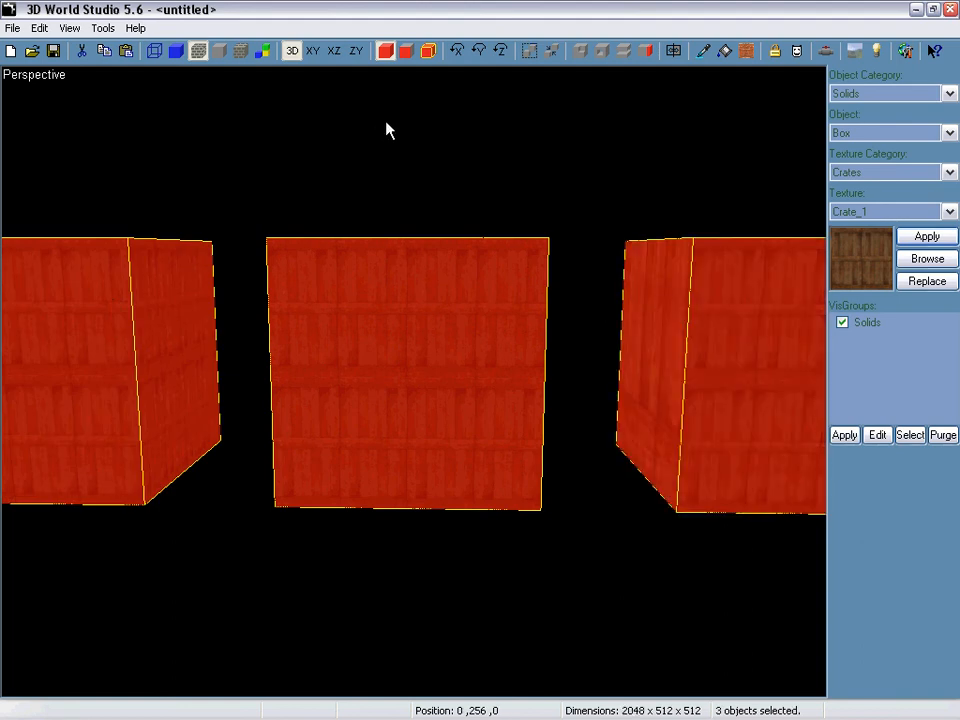
- Switch to face selection mode and select only the front faces of the three boxes
{"action": "key", "text": "Tab"}
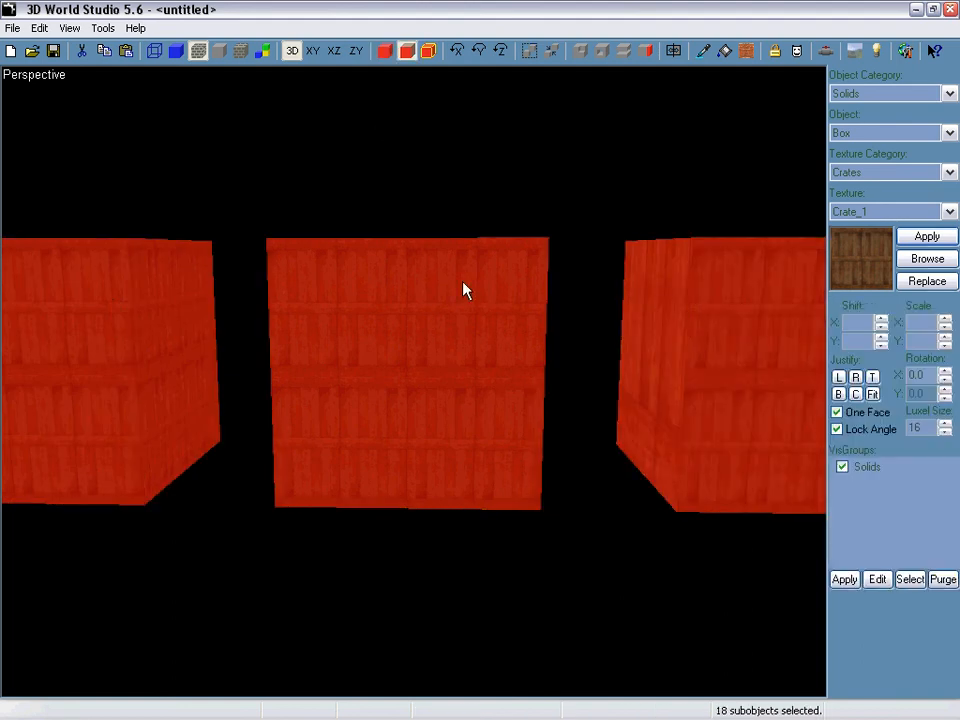
{"action": "left_click", "coordinate": [85, 347]}
{"action": "left_click", "coordinate": [390, 341], "text": "ctrl"}
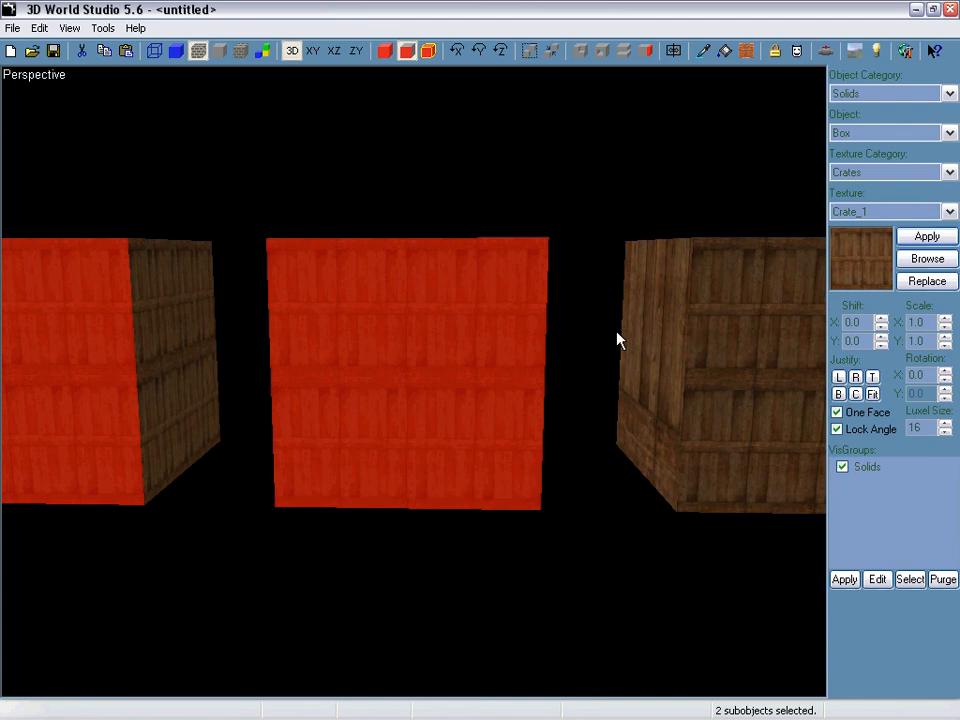
{"action": "left_click", "coordinate": [721, 333], "text": "ctrl"}
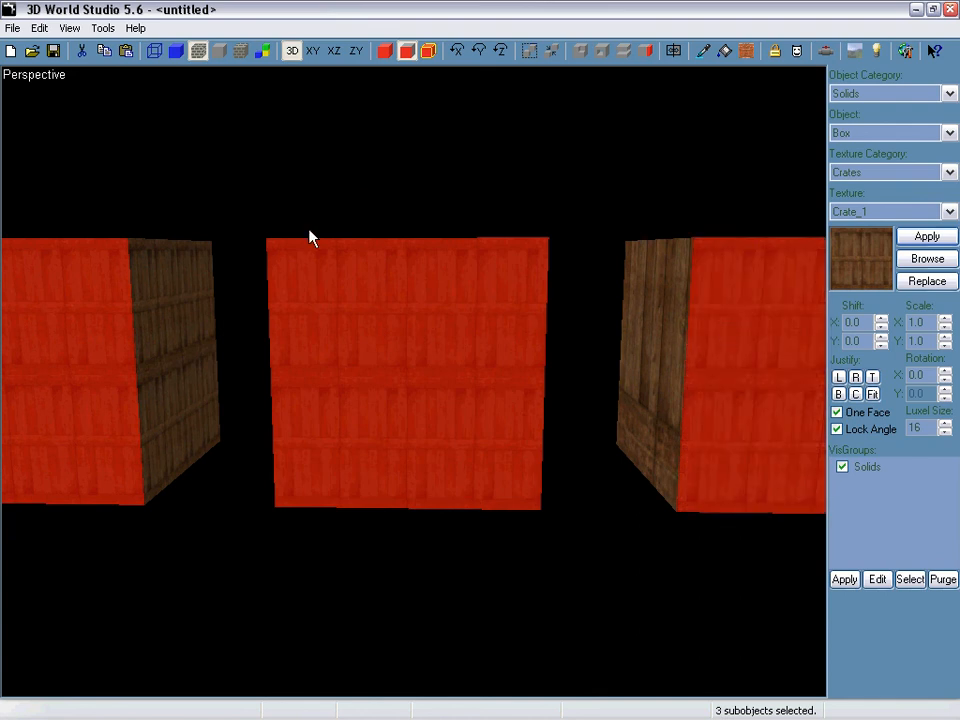
- Fit the crate texture across the three selected front faces with One Face enabled, treating them as a single surface
{"action": "key", "text": "Down"}
{"action": "key", "text": "Up"}
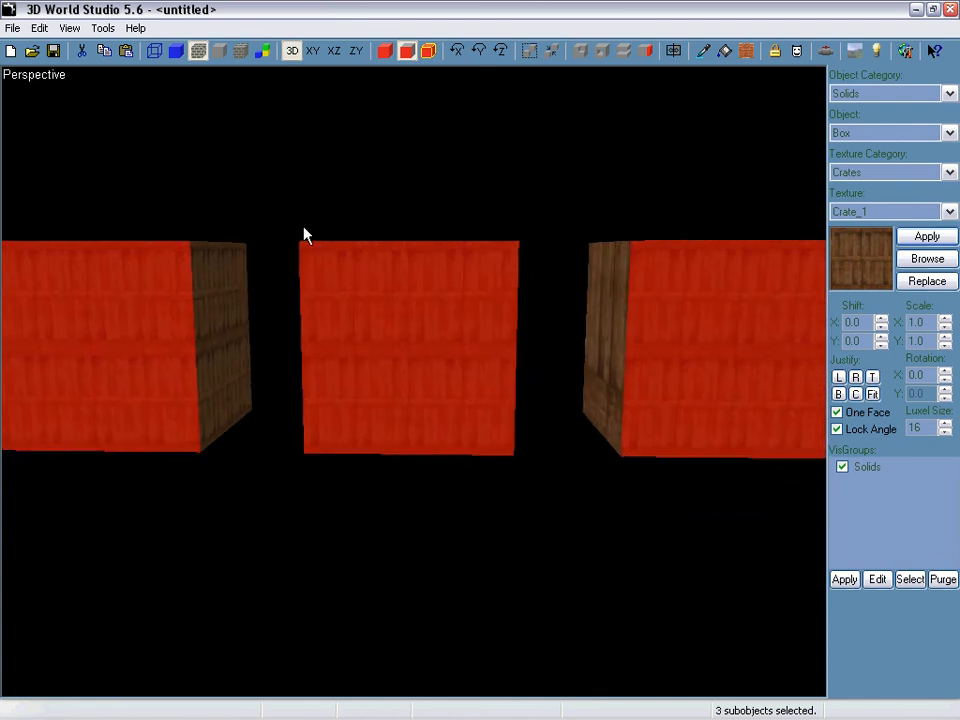
{"action": "key", "text": "Left"}
{"action": "key", "text": "z"}
{"action": "key", "text": "z"}
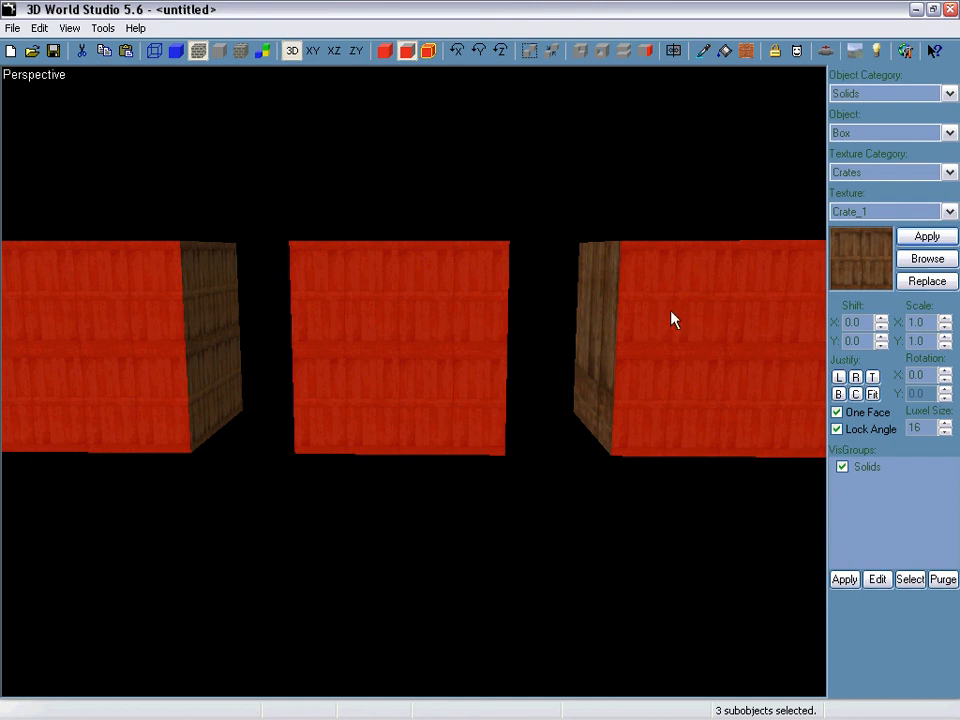
{"action": "left_click", "coordinate": [872, 394]}
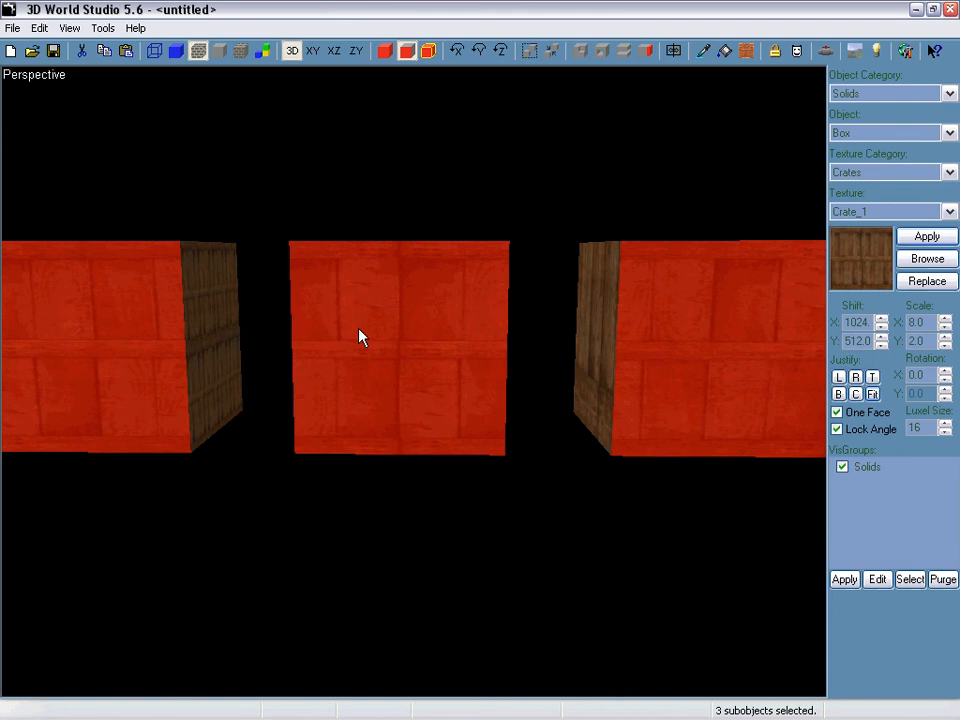
- Disable One Face, fit the texture to each of the three front faces individually, and clear the face selection
{"action": "scroll", "coordinate": [360, 336], "scroll_direction": "down", "scroll_amount": 3}
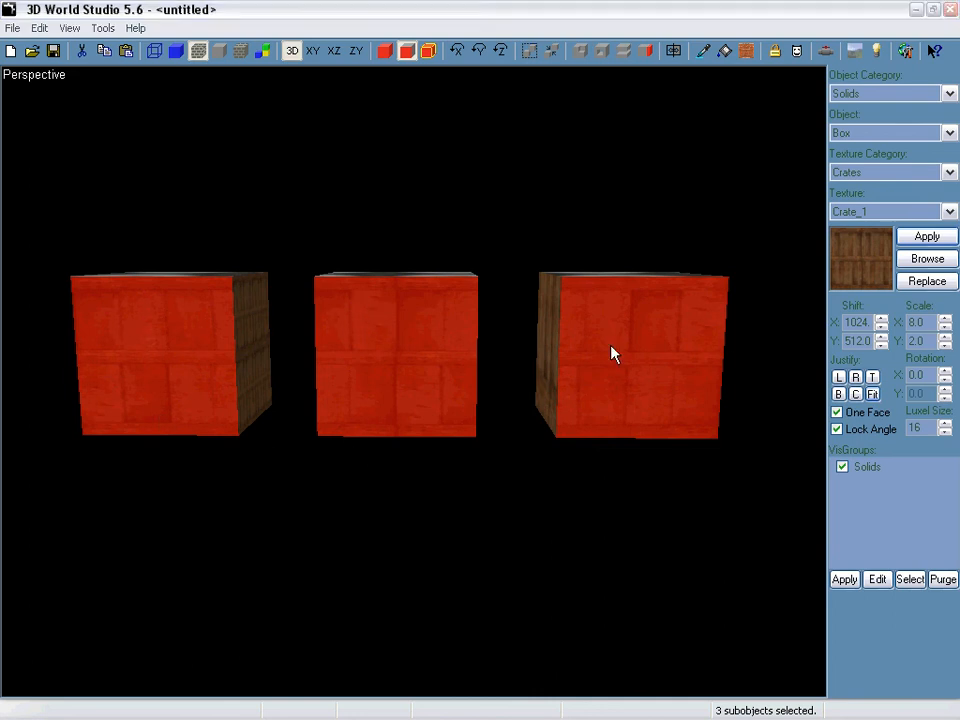
{"action": "left_click", "coordinate": [838, 413]}
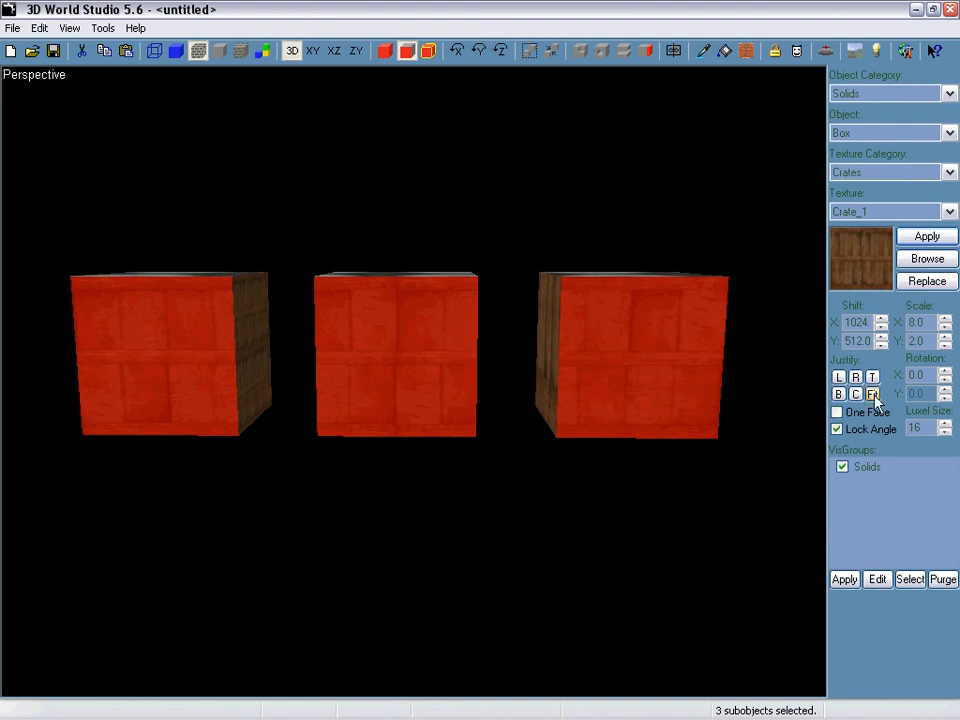
{"action": "left_click", "coordinate": [873, 395]}
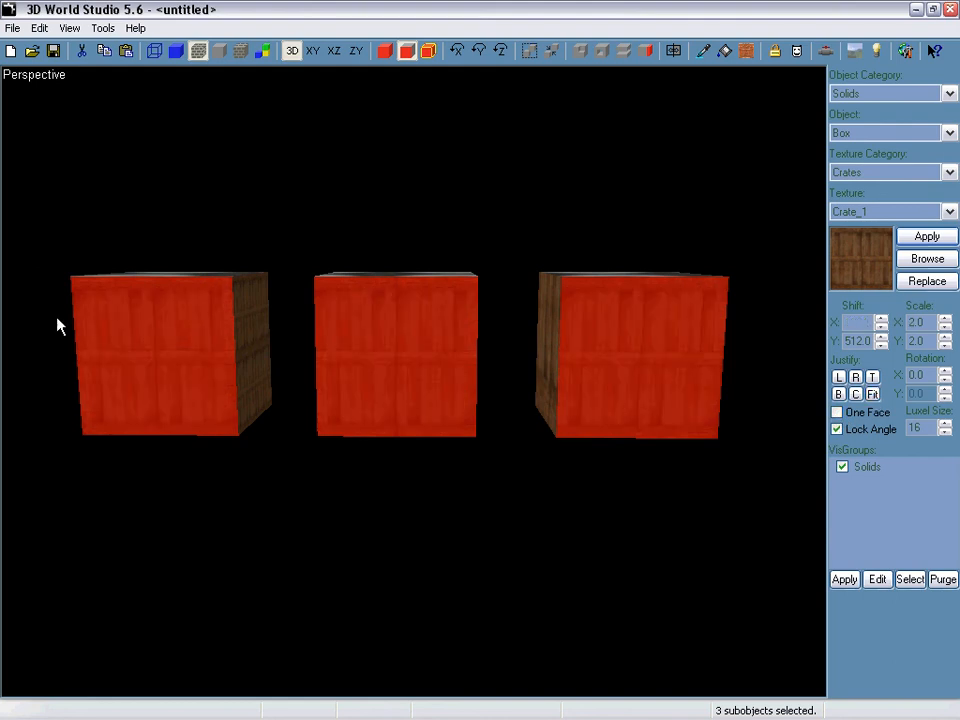
{"action": "left_click", "coordinate": [373, 505]}
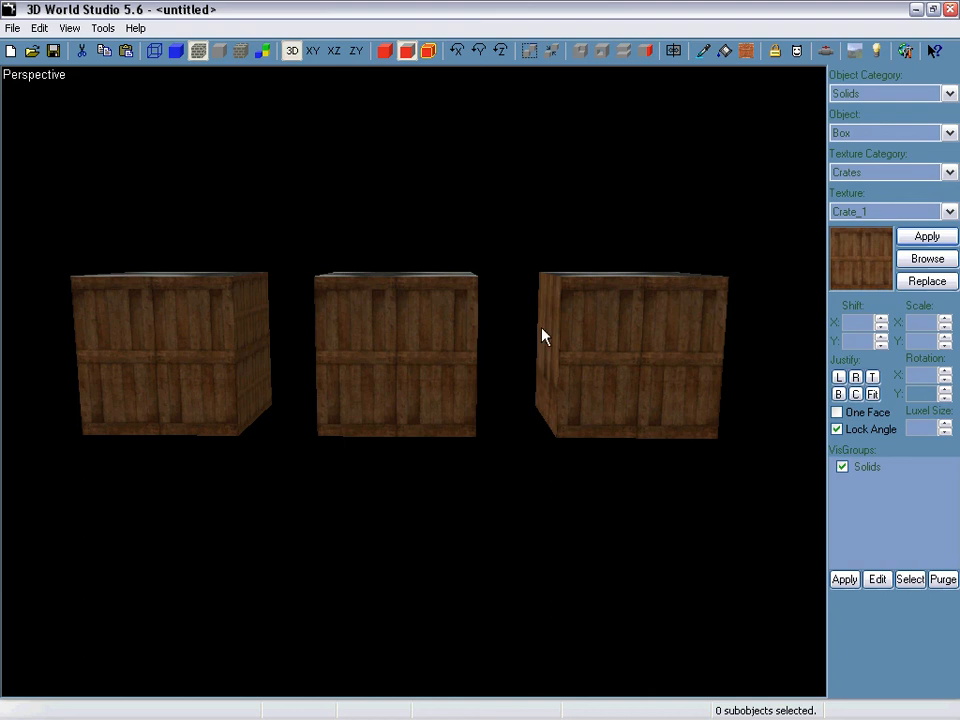
- Reselect the three front faces, enable One Face, fit the texture across them as one surface, and deselect them
{"action": "left_click", "coordinate": [638, 357]}
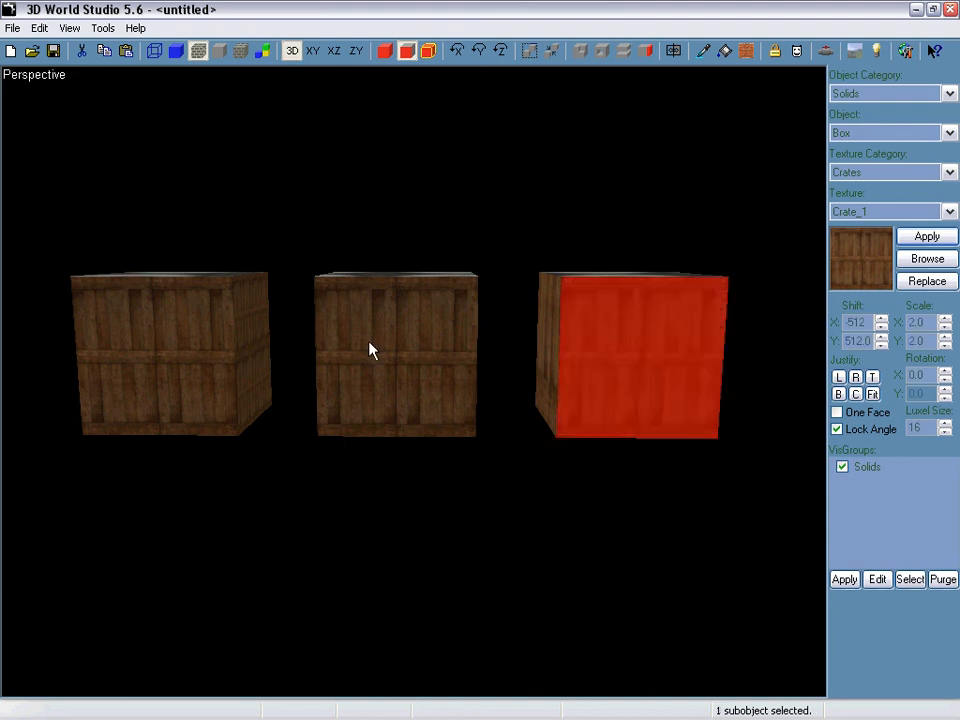
{"action": "left_click", "coordinate": [379, 347], "text": "ctrl"}
{"action": "left_click", "coordinate": [146, 343], "text": "ctrl"}
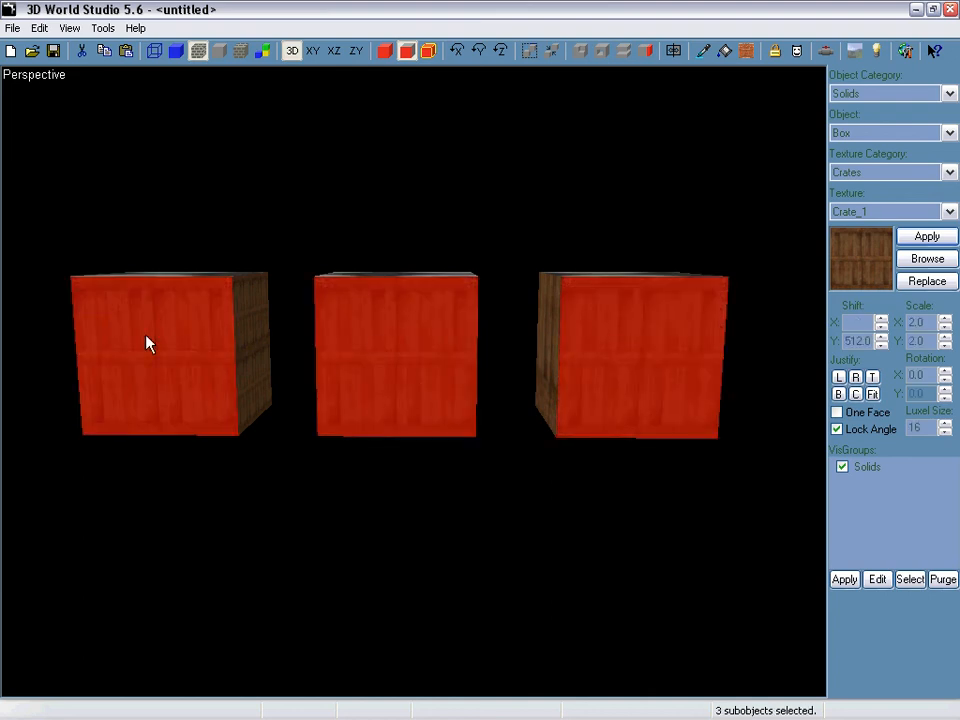
{"action": "left_click", "coordinate": [873, 394]}
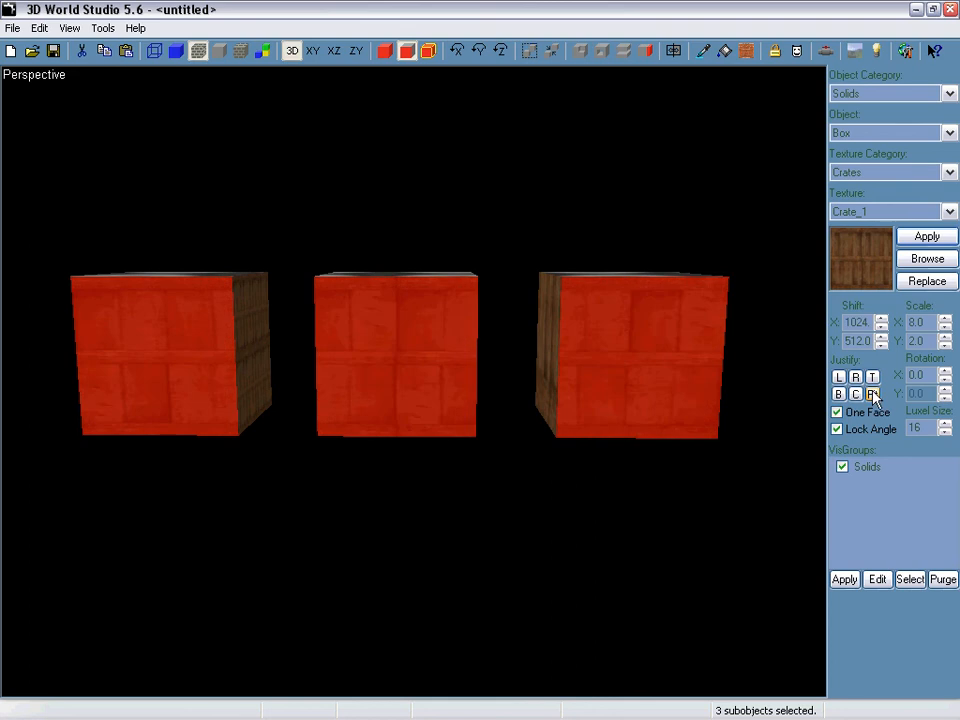
{"action": "left_click", "coordinate": [397, 205]}
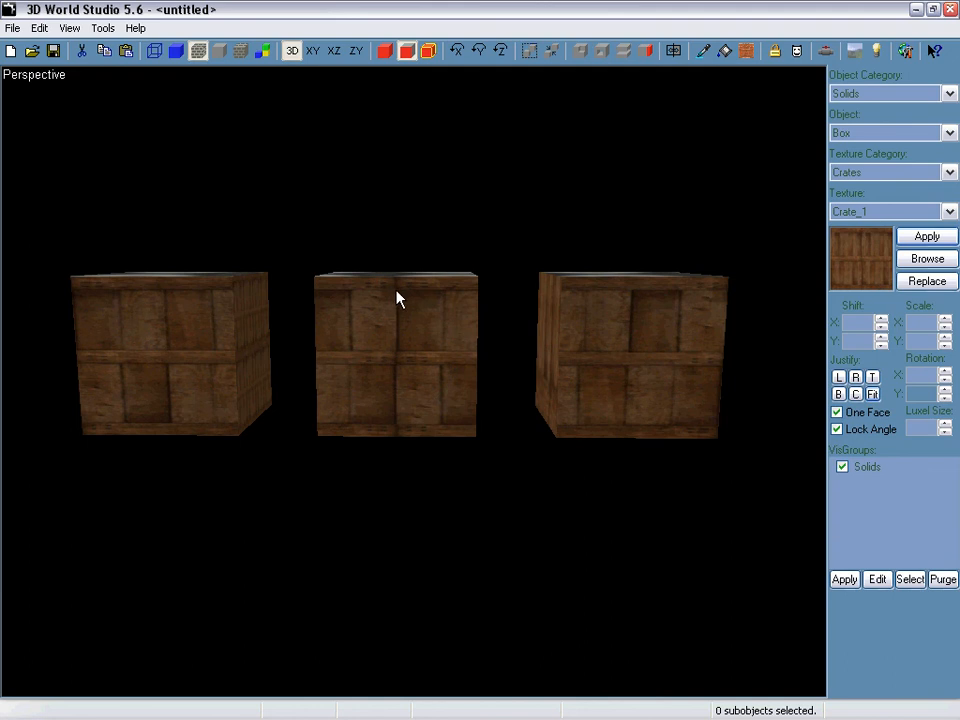
- Return to object selection mode and delete the two outer boxes, leaving only the middle one
{"action": "key", "text": "Escape"}
{"action": "left_click", "coordinate": [404, 323]}
{"action": "left_click", "coordinate": [643, 317]}
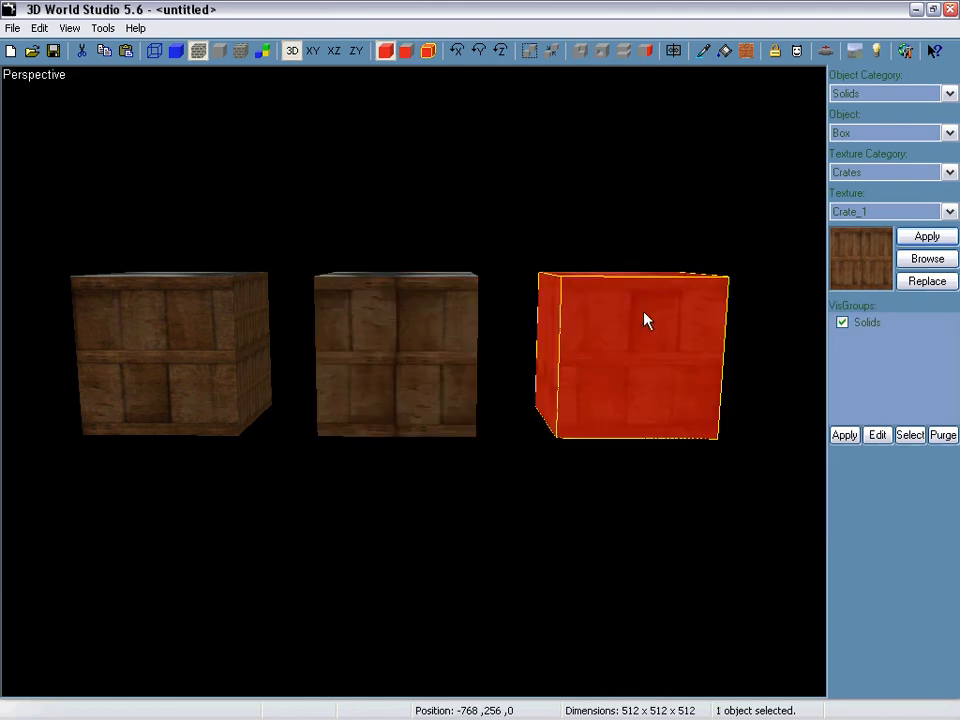
{"action": "key", "text": "Delete"}
{"action": "left_click", "coordinate": [166, 318]}
{"action": "key", "text": "Delete"}
- Select the remaining box's front face in face mode and set its texture shift to 100 in X and 100 in Y
{"action": "left_click", "coordinate": [435, 330]}
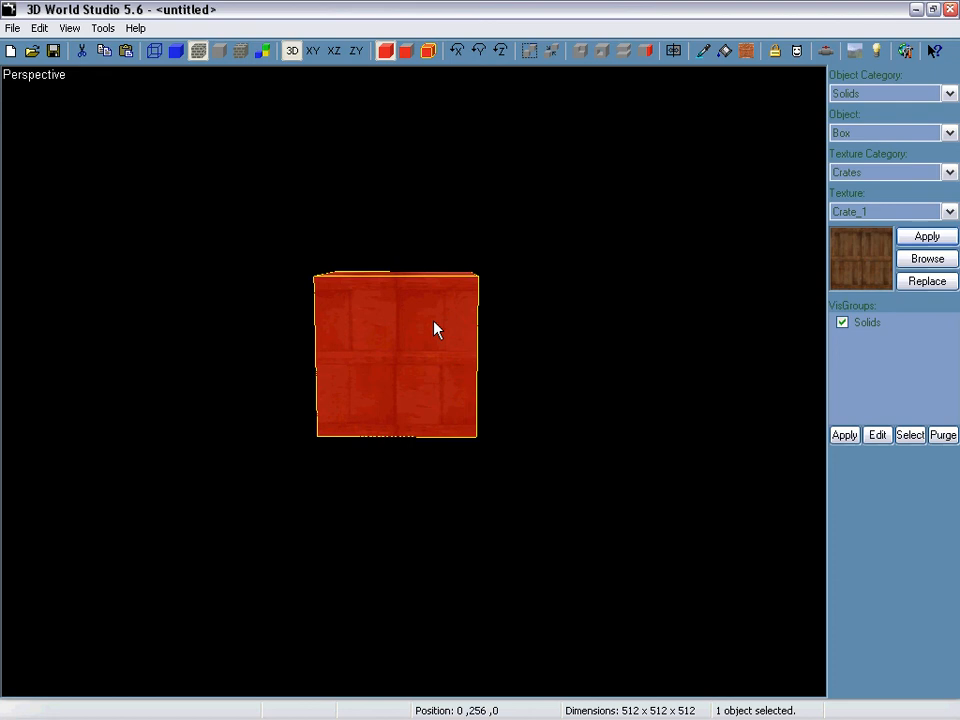
{"action": "key", "text": "Tab"}
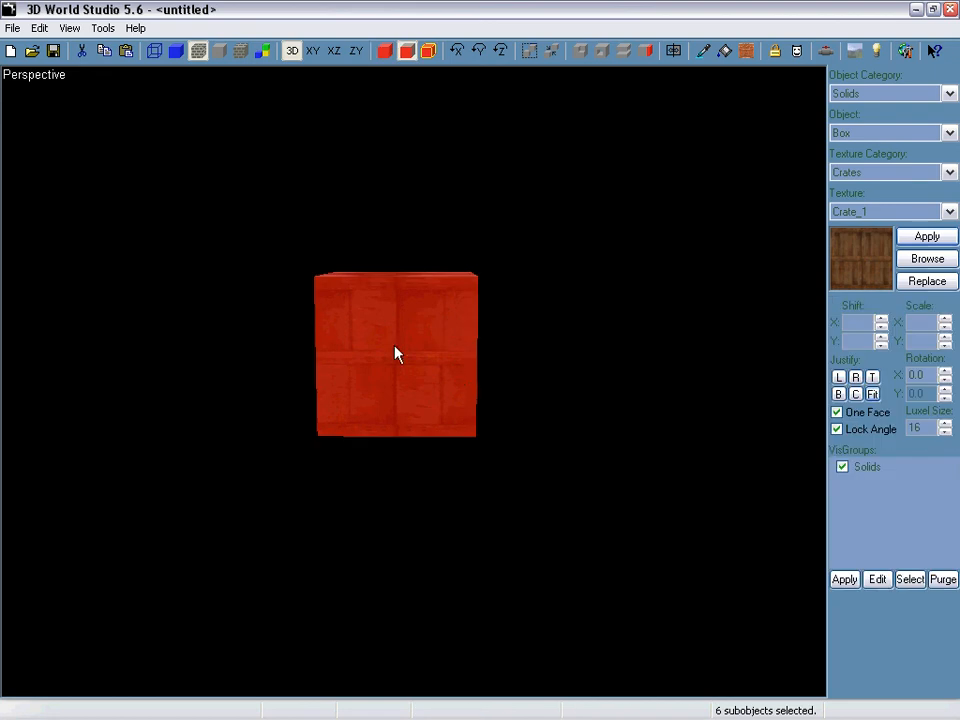
{"action": "left_click", "coordinate": [408, 330]}
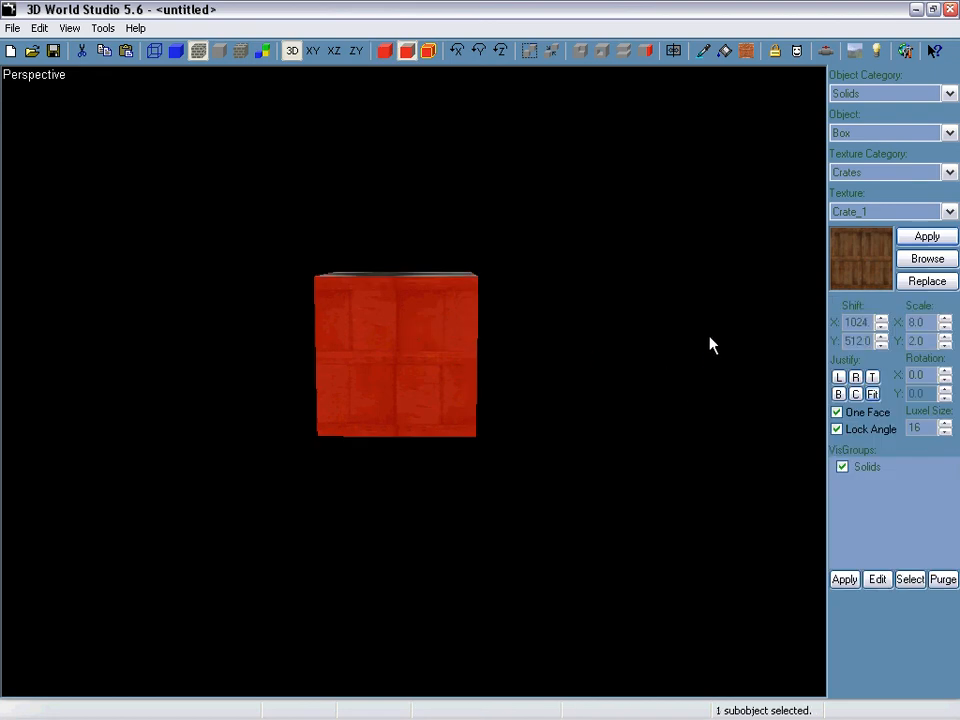
{"action": "double_click", "coordinate": [852, 322]}
{"action": "type", "text": "100"}
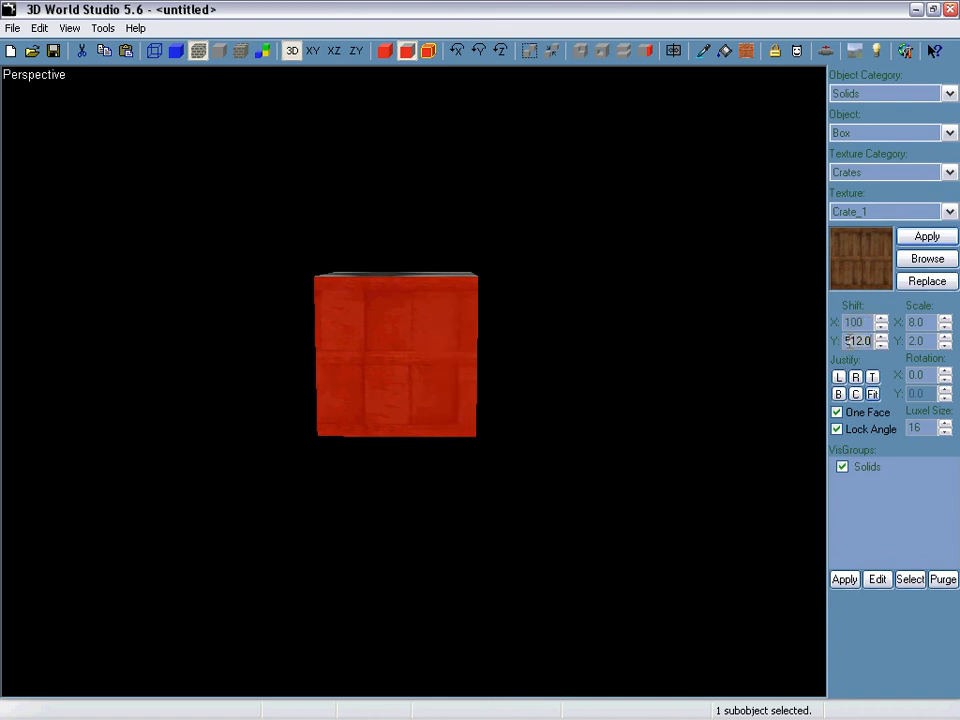
{"action": "double_click", "coordinate": [848, 341]}
{"action": "type", "text": "100"}
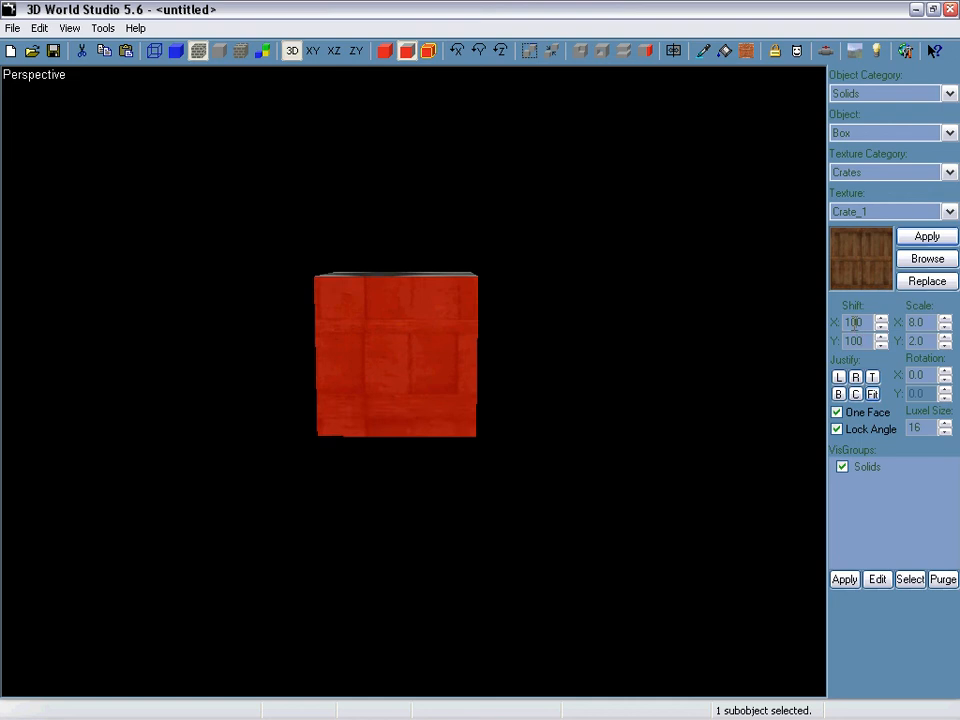
- Set the front face's texture scale to 1 in both X and Y, and deselect the face
{"action": "double_click", "coordinate": [918, 322]}
{"action": "type", "text": "1"}
{"action": "double_click", "coordinate": [918, 341]}
{"action": "type", "text": "1"}
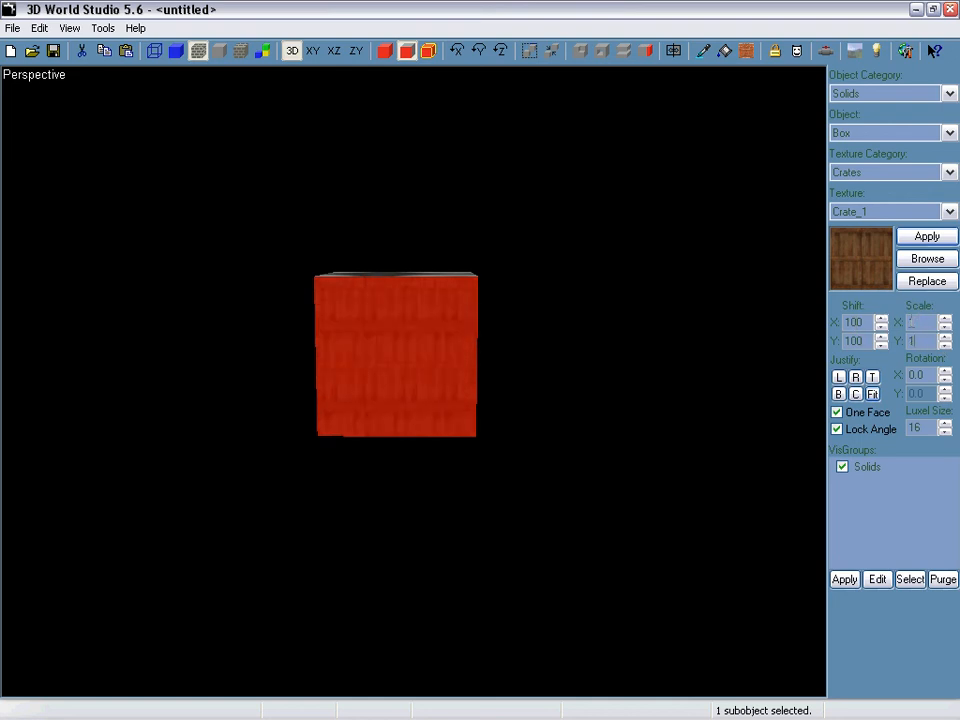
{"action": "left_click", "coordinate": [652, 325]}
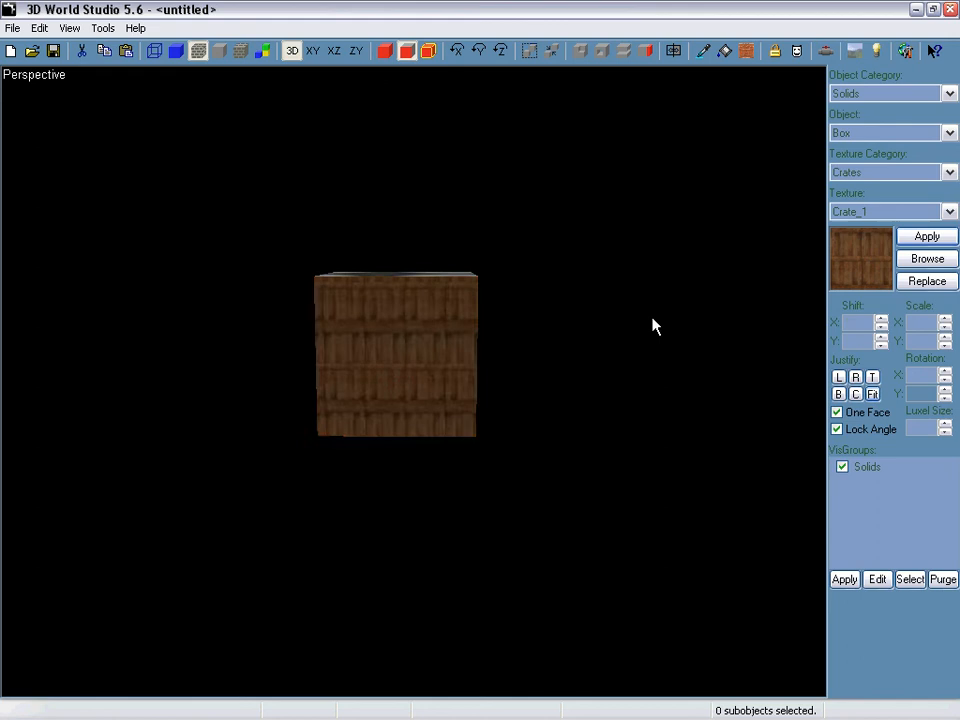
- Reselect the box's front face, set its texture scale to 2 in both X and Y, and deselect it
{"action": "left_click", "coordinate": [448, 351]}
{"action": "double_click", "coordinate": [918, 322]}
{"action": "type", "text": "2"}
{"action": "key", "text": "Tab"}
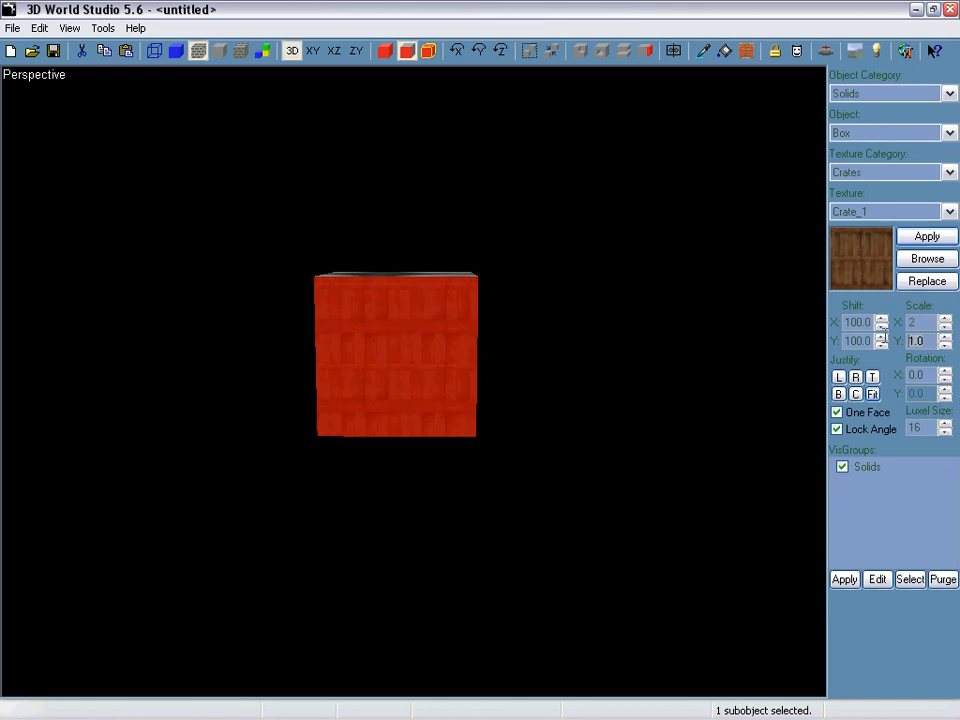
{"action": "type", "text": "2"}
{"action": "left_click", "coordinate": [647, 313]}
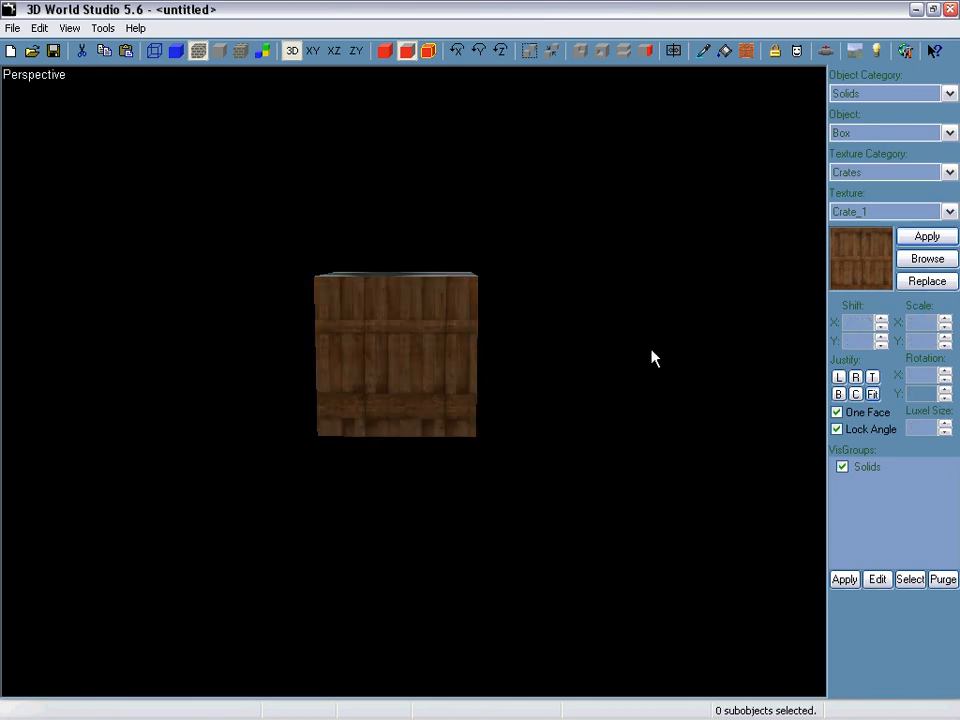
- Select the box's front face up close and justify its texture to the face's left and top edges
{"action": "scroll", "coordinate": [398, 366], "scroll_direction": "up", "scroll_amount": 5}
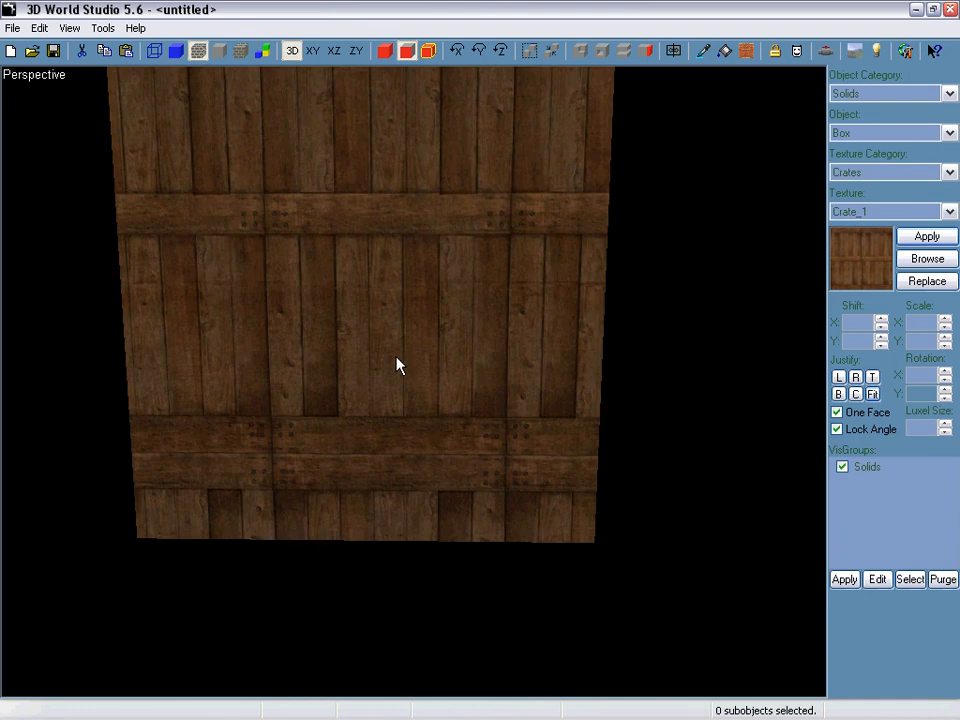
{"action": "right_click_drag", "start_coordinate": [216, 258], "coordinate": [413, 382]}
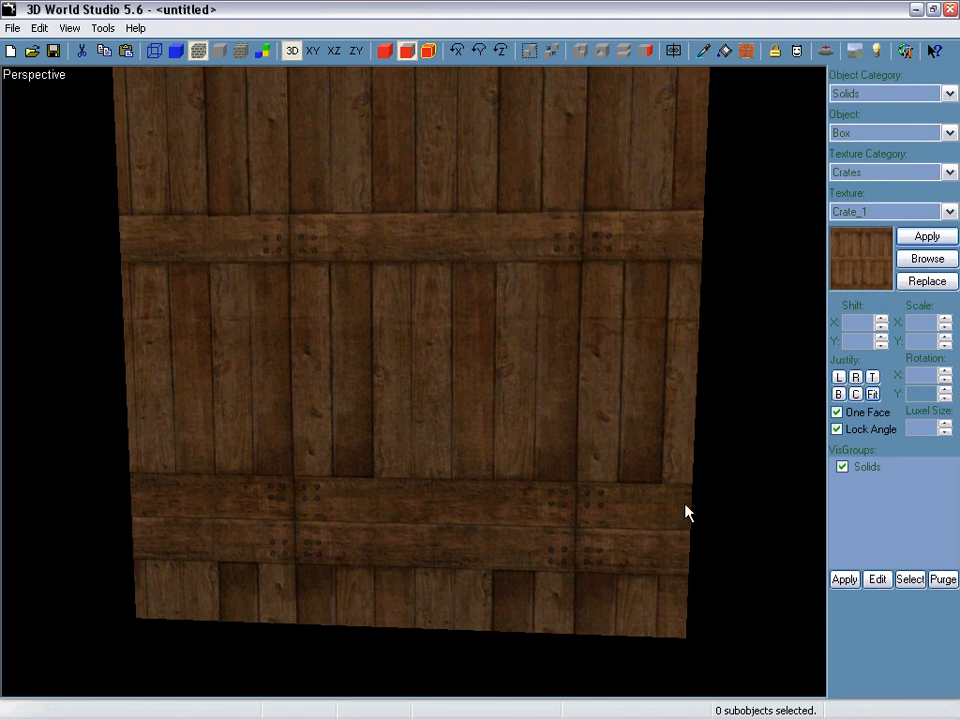
{"action": "left_click", "coordinate": [421, 278]}
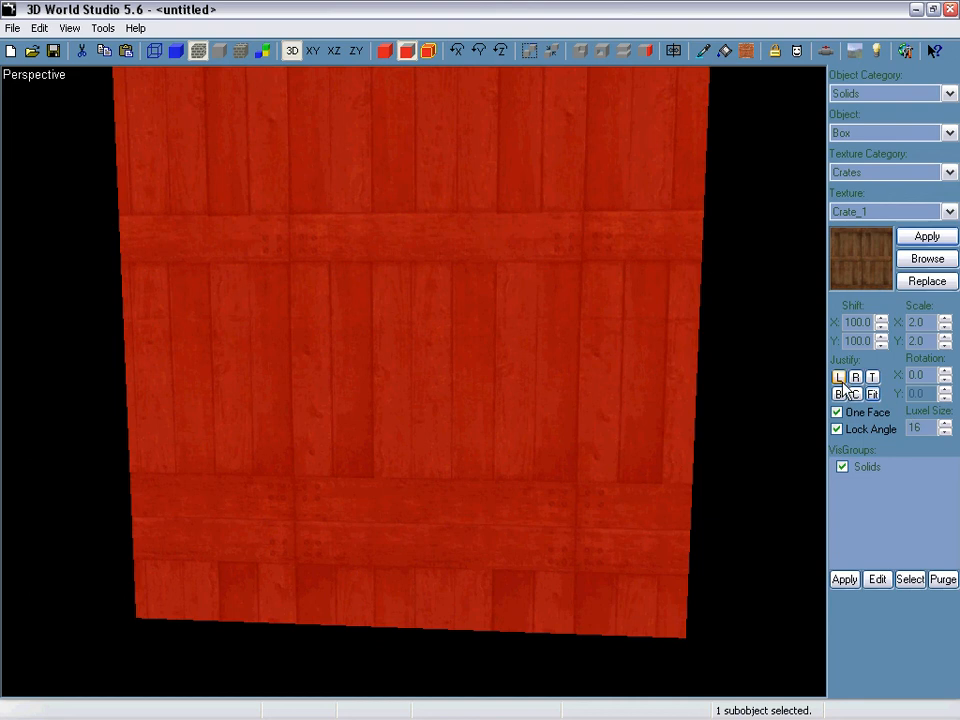
{"action": "key", "text": "z"}
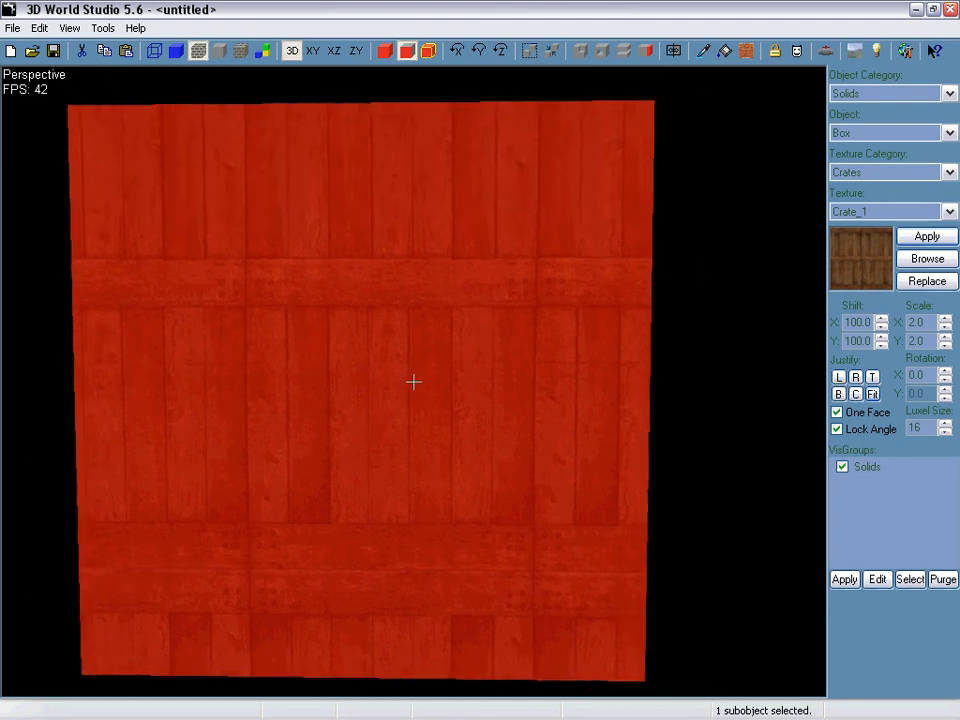
{"action": "key", "text": "z"}
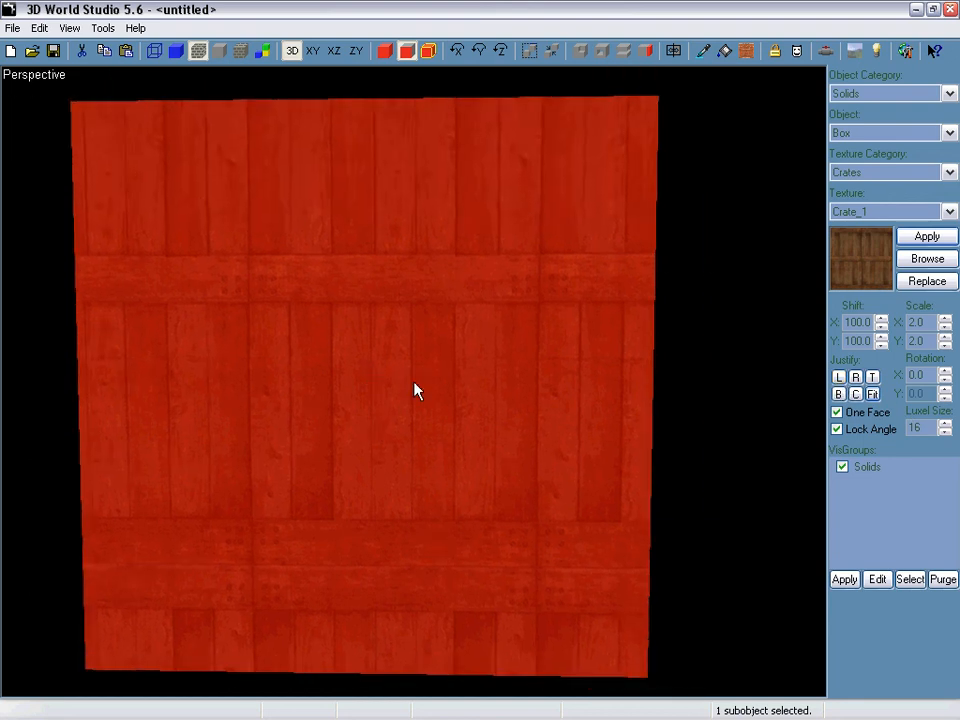
{"action": "left_click", "coordinate": [839, 378]}
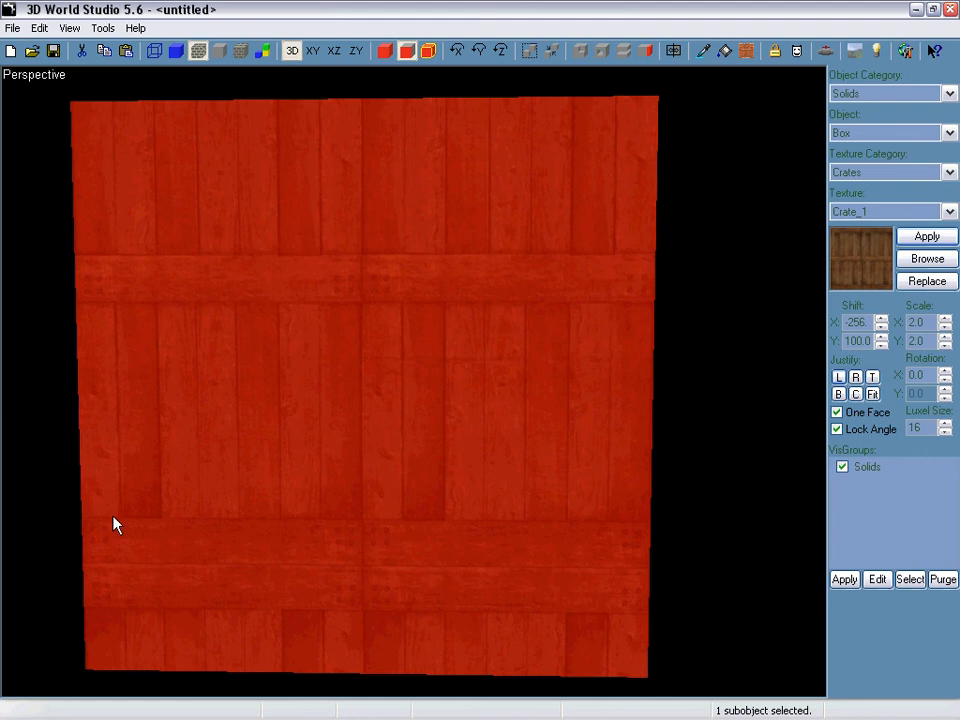
{"action": "left_click", "coordinate": [871, 377]}
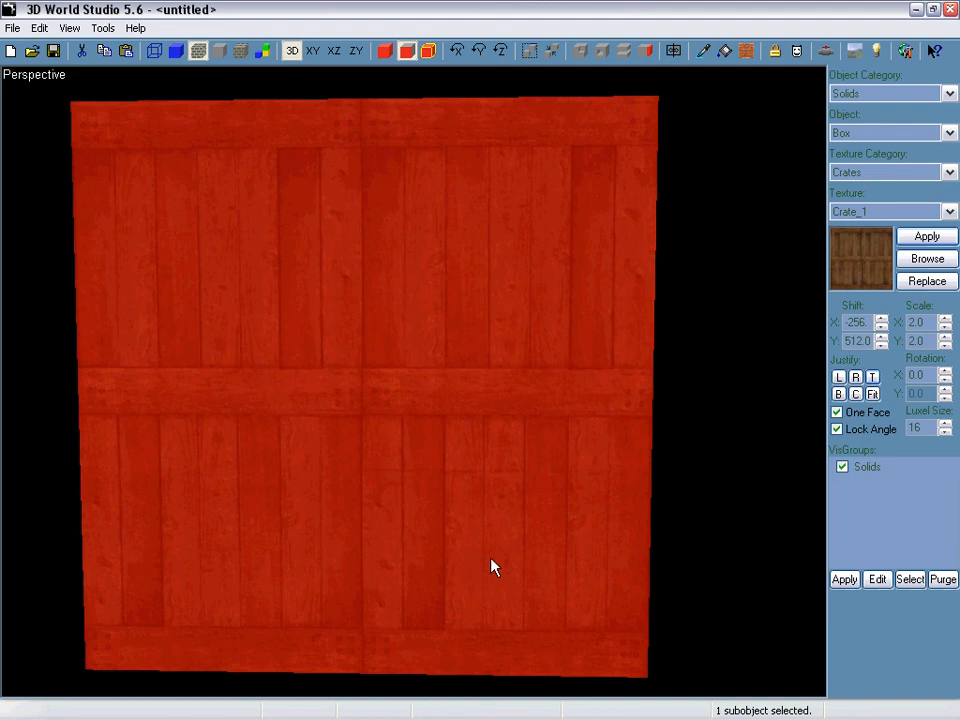
- Set the selected front face's texture shift to 10 in X and 200 in Y, and justify the texture to the face's bottom edge
{"action": "left_click_drag", "start_coordinate": [861, 322], "coordinate": [765, 322]}
{"action": "type", "text": "10"}
{"action": "double_click", "coordinate": [851, 341]}
{"action": "type", "text": "200"}
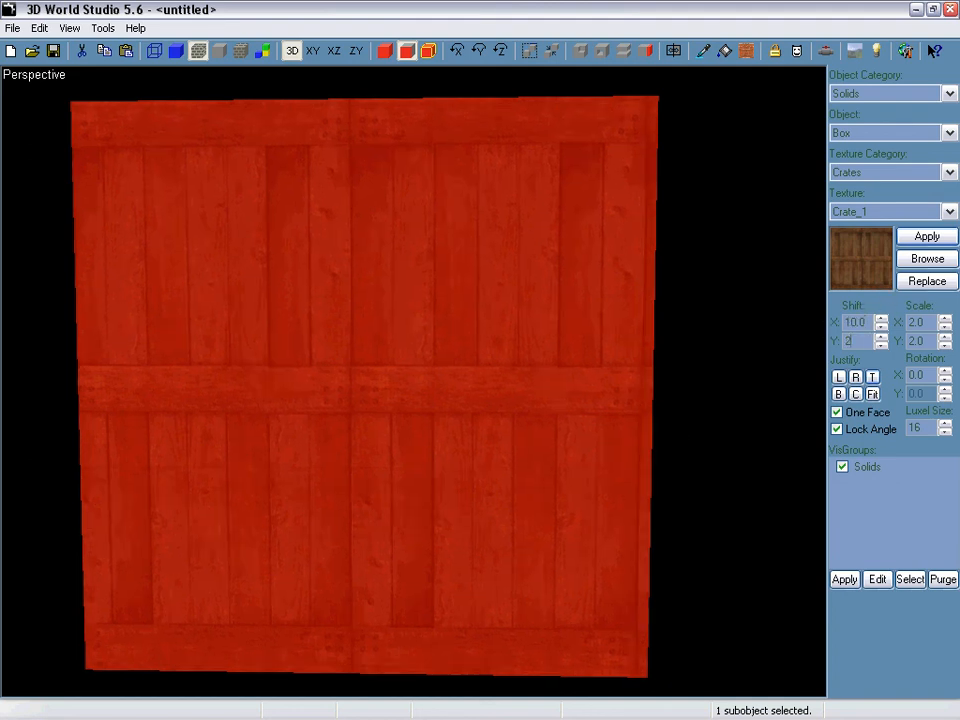
{"action": "left_click", "coordinate": [852, 322]}
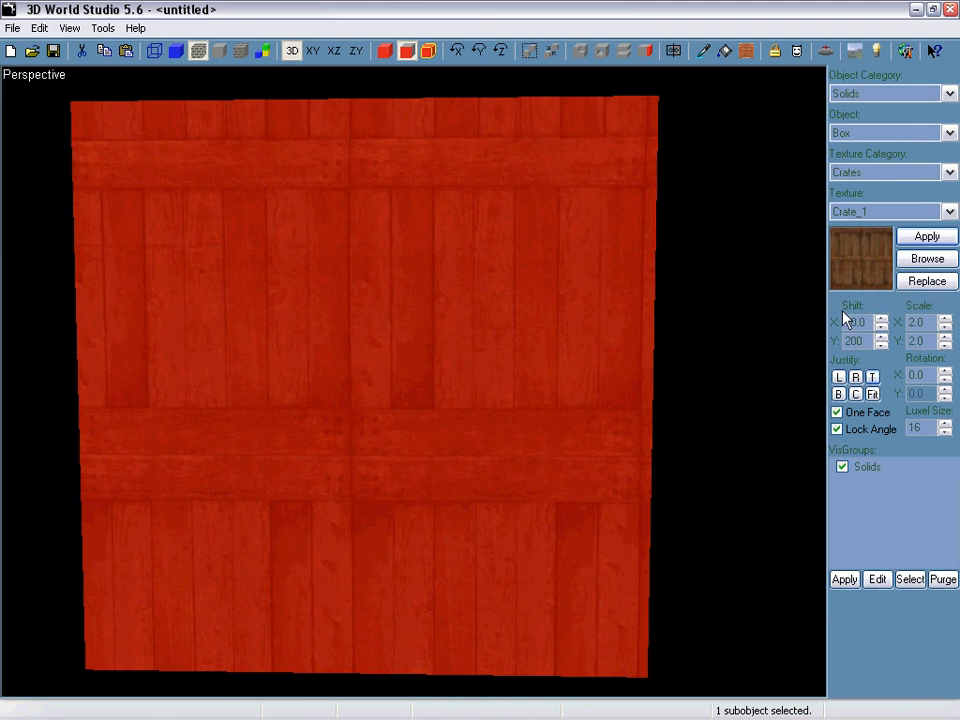
{"action": "left_click", "coordinate": [839, 395]}
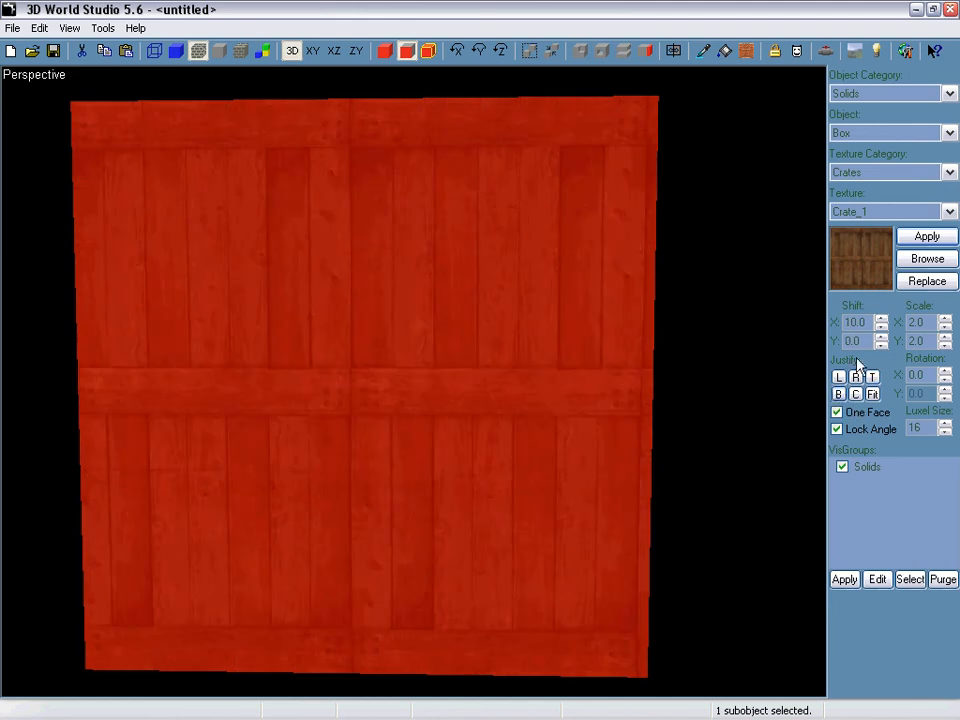
- Set the front face's texture shift to 100 in X and 1000 in Y, and justify the texture to the face's centre
{"action": "left_click_drag", "start_coordinate": [861, 322], "coordinate": [827, 341]}
{"action": "type", "text": "100"}
{"action": "type", "text": "1000"}
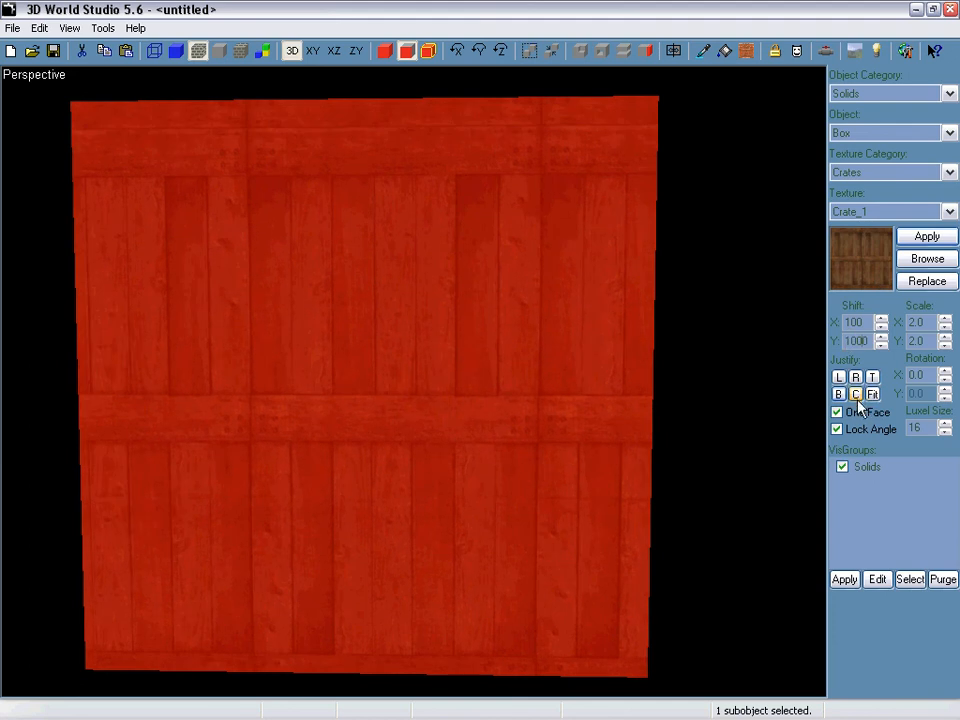
{"action": "left_click", "coordinate": [856, 397]}
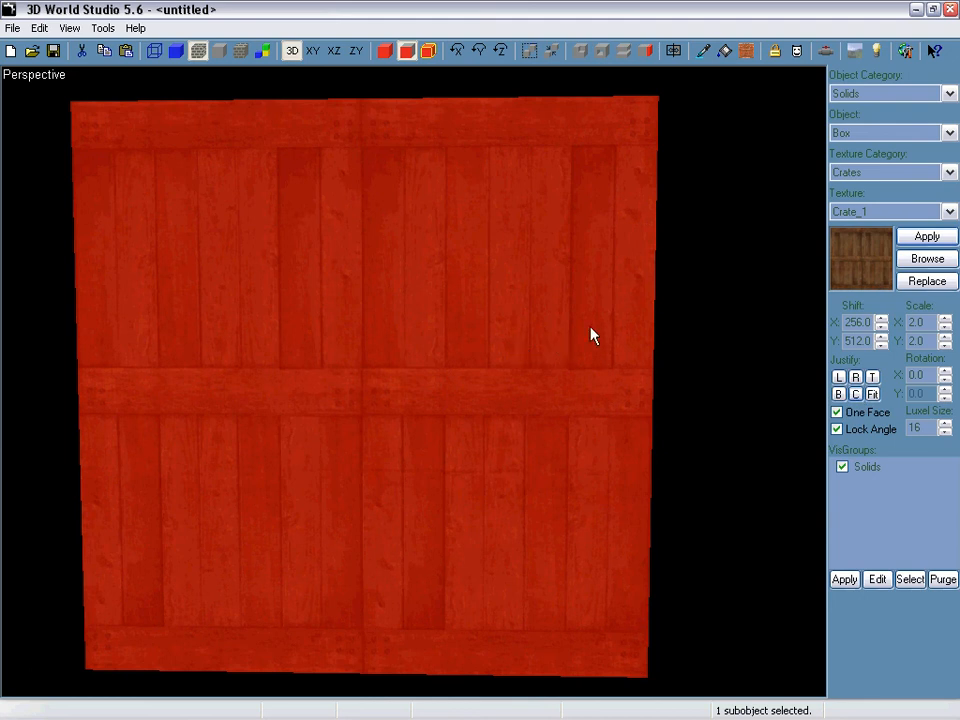
- Rotate the front face's texture to 36 degrees in X and return to whole-object selection
{"action": "scroll", "coordinate": [618, 320], "scroll_direction": "down", "scroll_amount": 3}
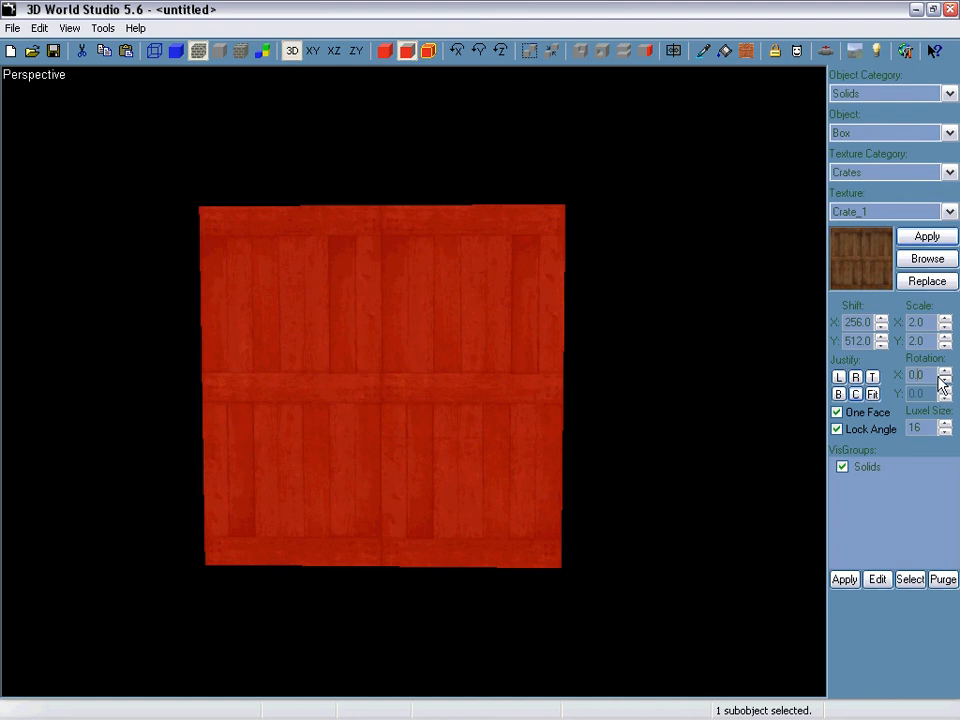
{"action": "left_click_drag", "start_coordinate": [942, 374], "coordinate": [944, 374]}
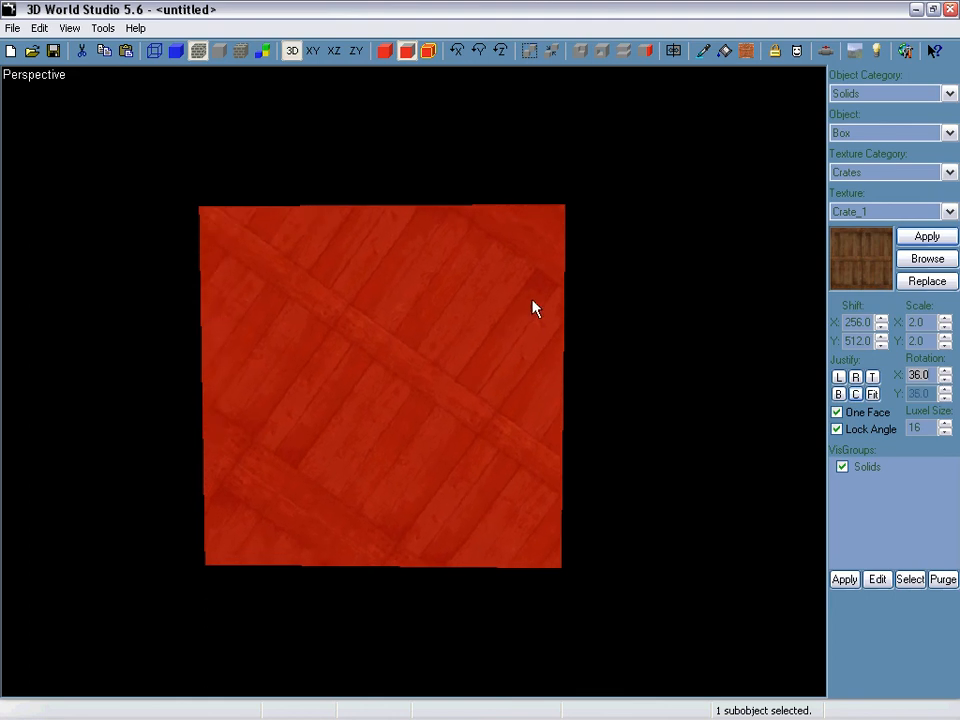
{"action": "key", "text": "Escape"}
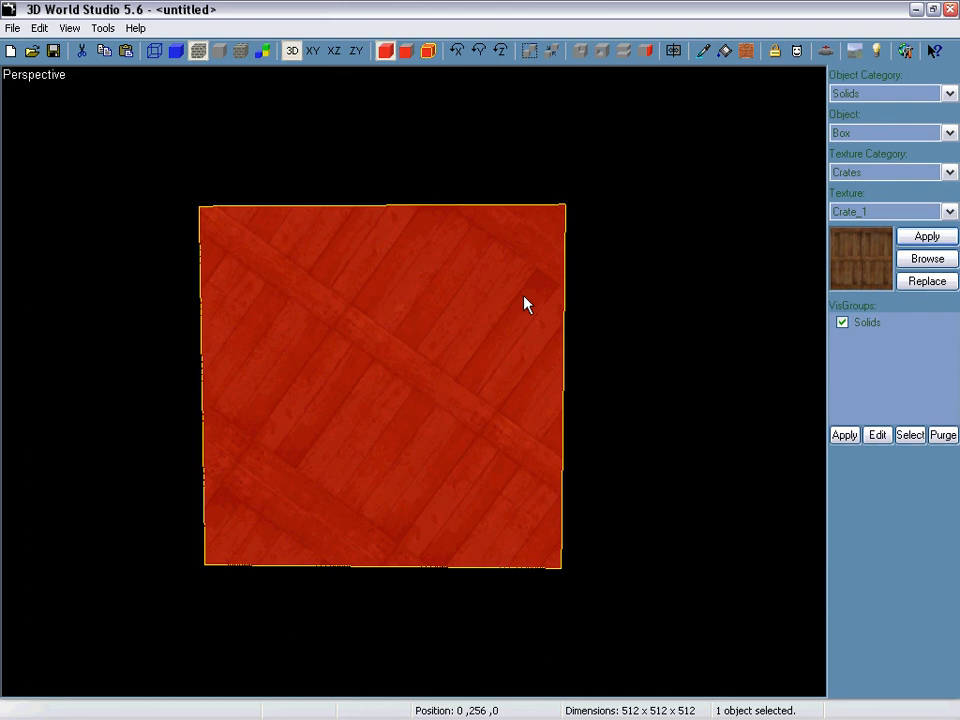
- Delete the box and create a new 1024 x 512 x 1024 crate-textured box centred on the origin in the Top view
{"action": "right_click_drag", "start_coordinate": [508, 301], "coordinate": [416, 390]}
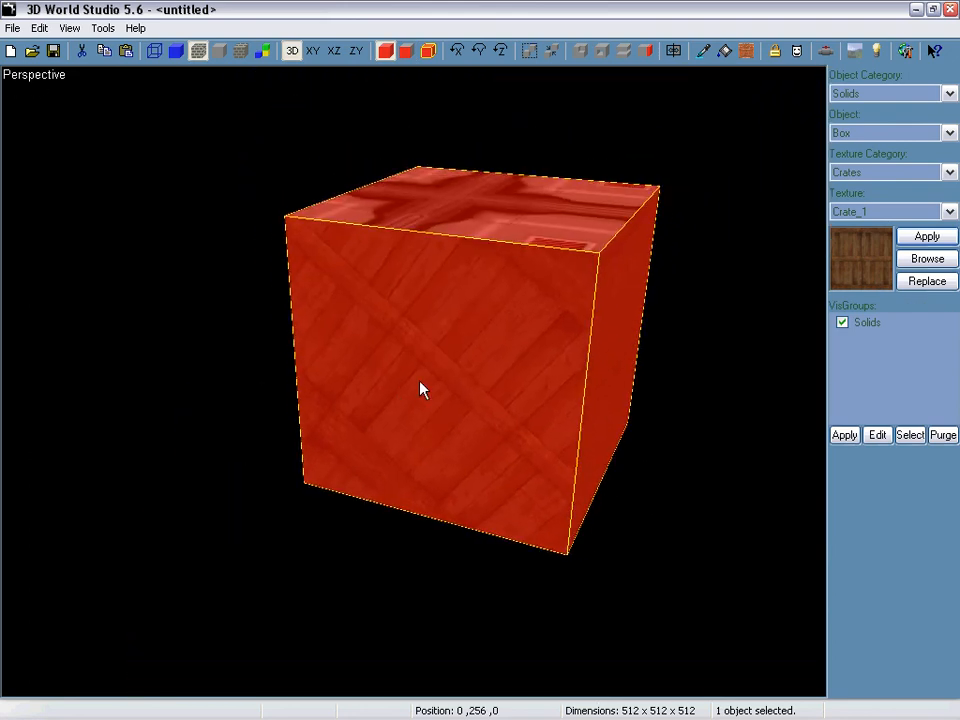
{"action": "key", "text": "Delete"}
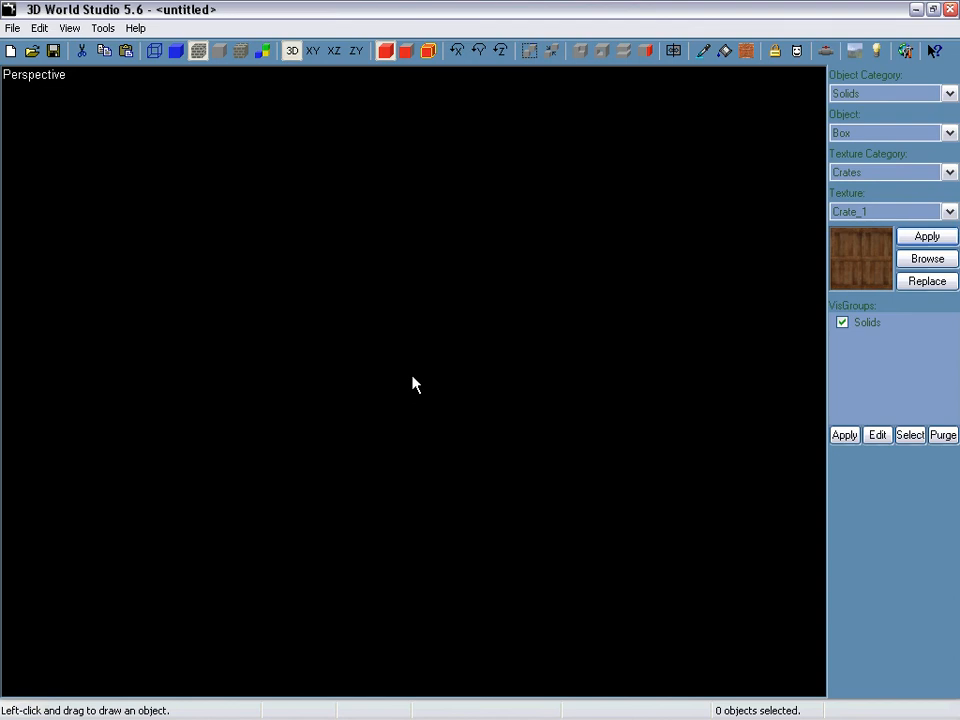
{"action": "key", "text": "shift+z"}
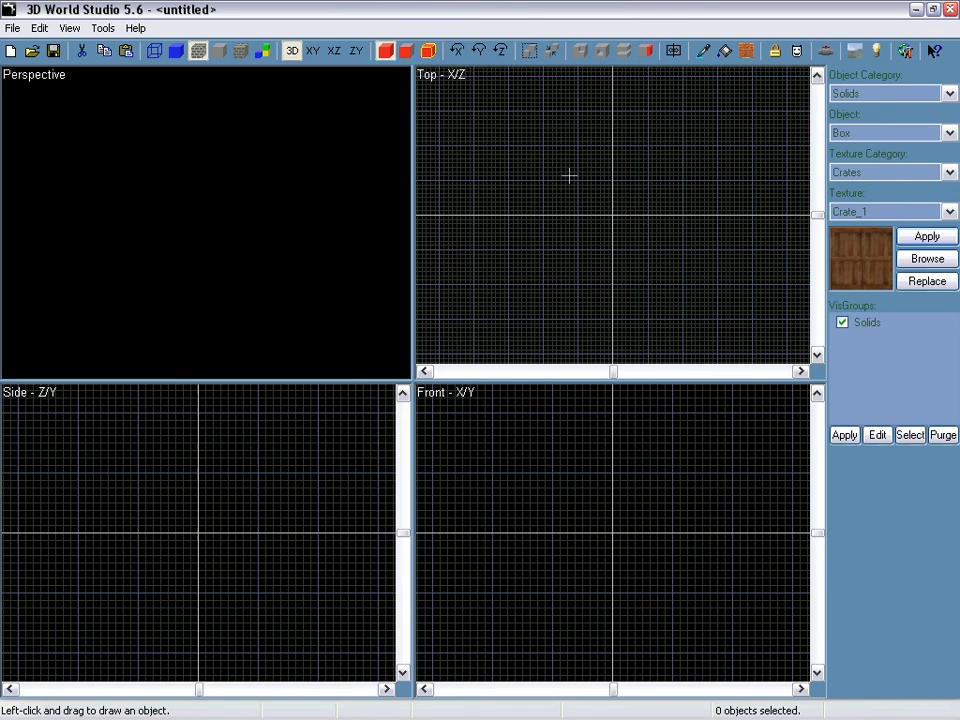
{"action": "mouse_move", "coordinate": [544, 146]}
{"action": "left_mouse_down"}
{"action": "mouse_move", "coordinate": [578, 198]}
{"action": "mouse_move", "coordinate": [681, 287]}
{"action": "left_mouse_up"}
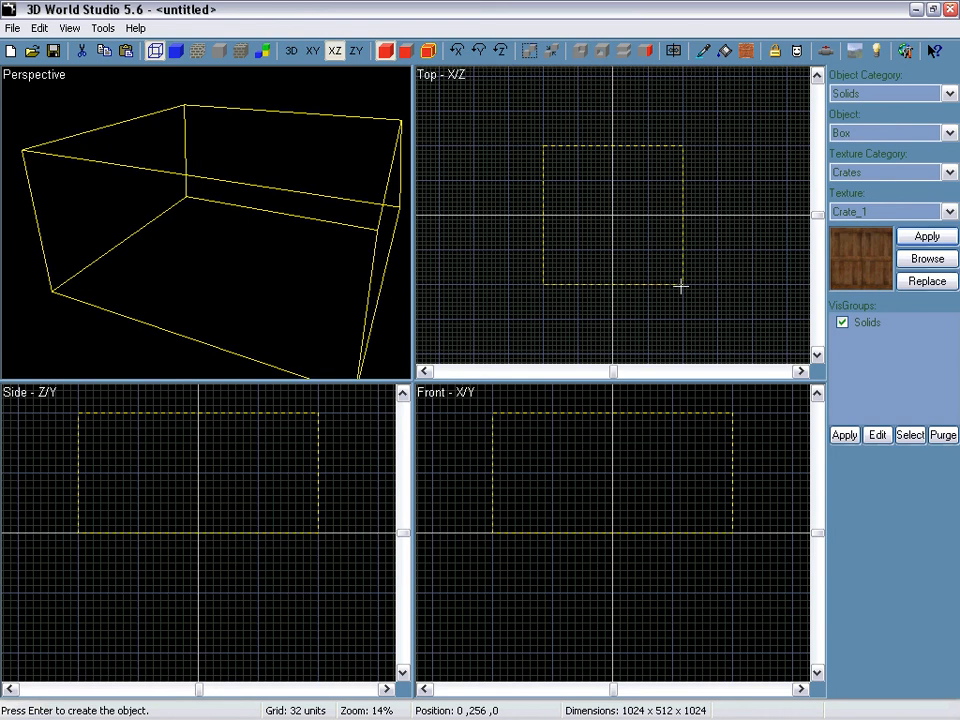
{"action": "key", "text": "Return"}
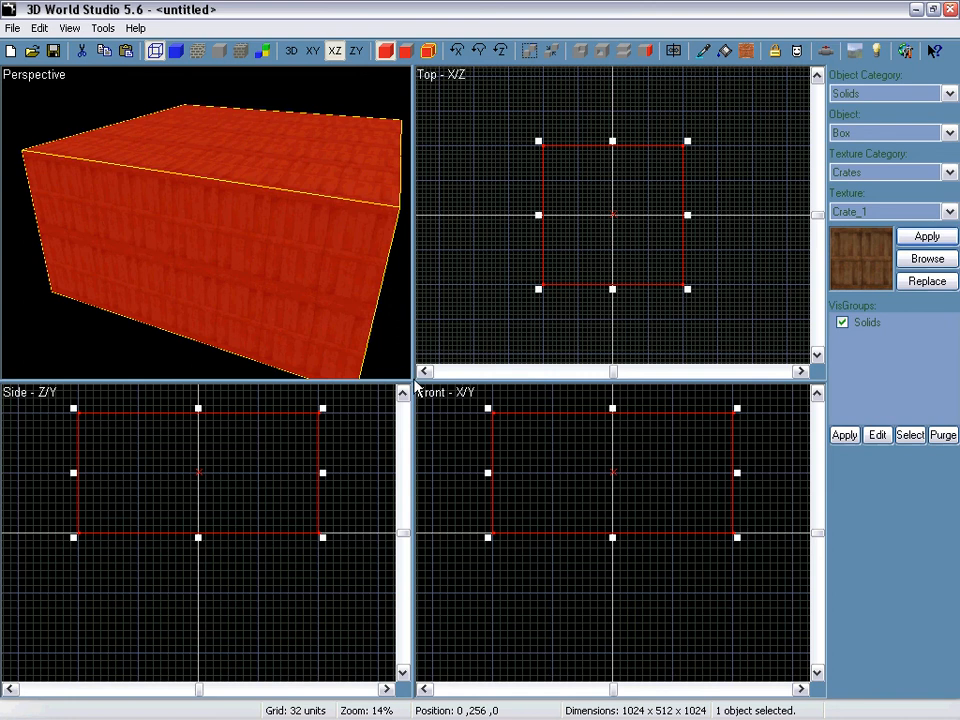
- Move the new box to -128, 256, 96 and slide it back to X 0, checking its crate texture up close
{"action": "scroll", "coordinate": [326, 290], "scroll_direction": "up", "scroll_amount": 1}
{"action": "key", "text": "z"}
{"action": "key", "text": "a"}
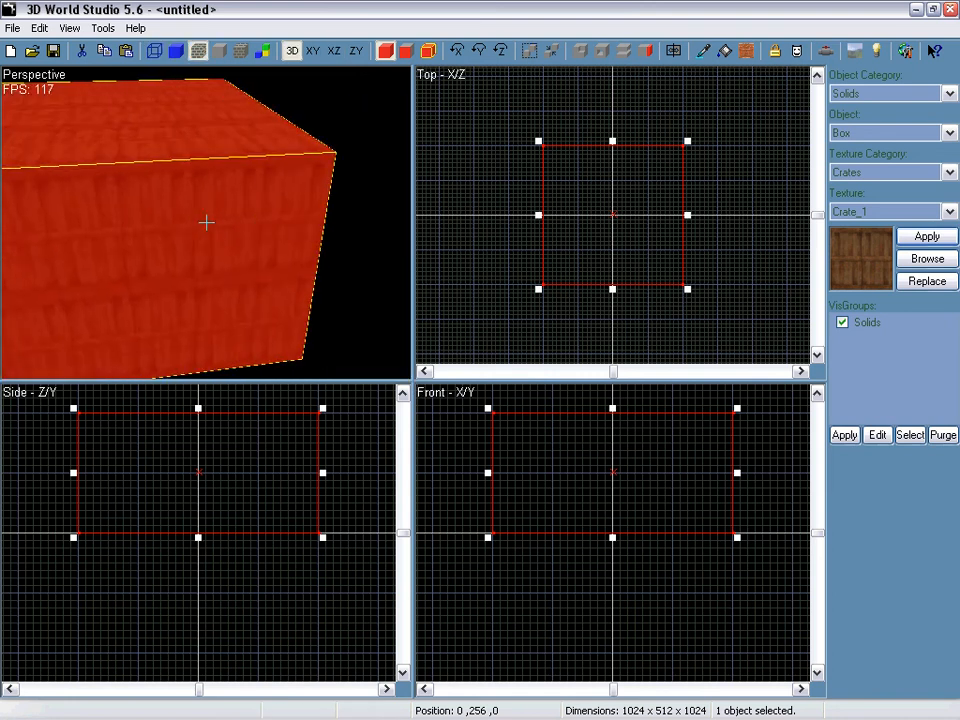
{"action": "key", "text": "a"}
{"action": "key", "text": "z"}
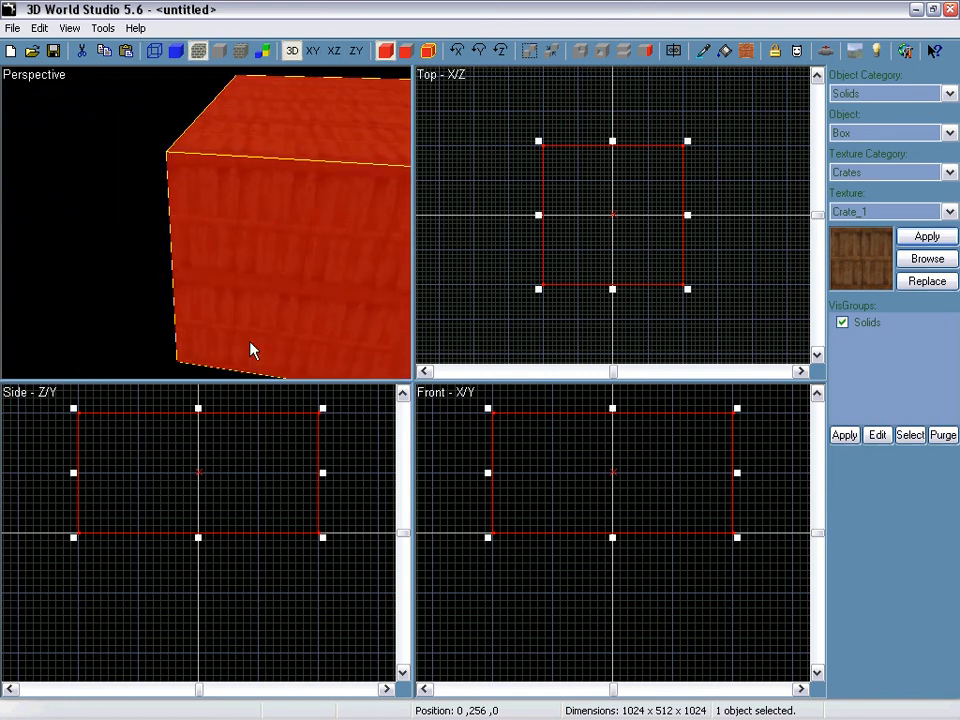
{"action": "left_click", "coordinate": [182, 473]}
{"action": "left_click", "coordinate": [182, 473]}
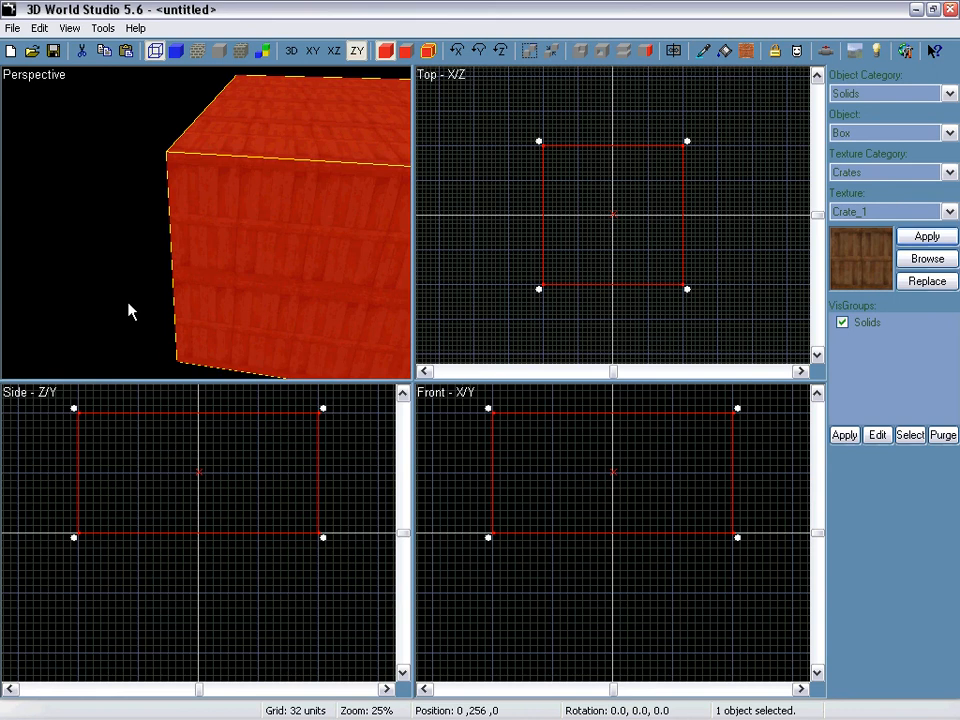
{"action": "left_click_drag", "start_coordinate": [186, 463], "coordinate": [206, 459]}
{"action": "left_click_drag", "start_coordinate": [583, 463], "coordinate": [551, 463]}
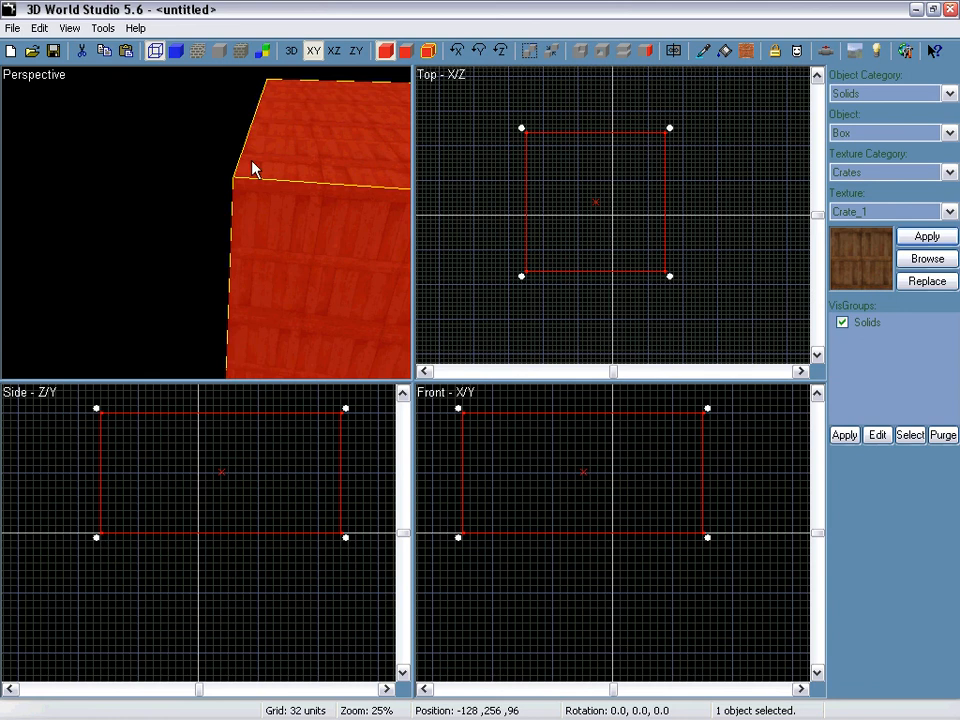
{"action": "left_click_drag", "start_coordinate": [253, 167], "coordinate": [206, 222]}
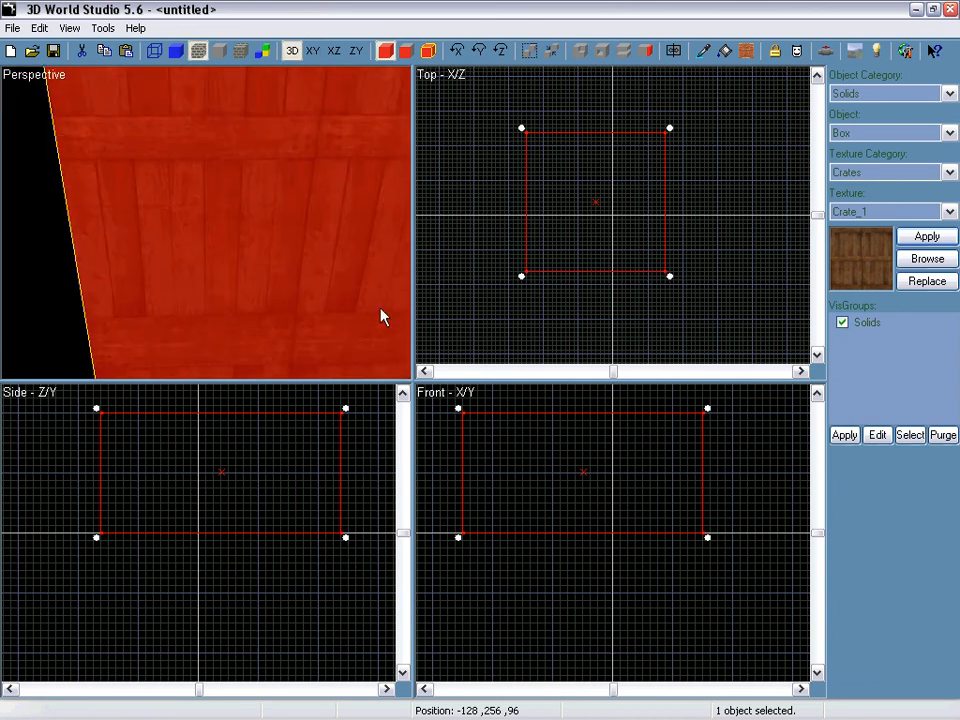
{"action": "left_click_drag", "start_coordinate": [523, 456], "coordinate": [555, 439]}
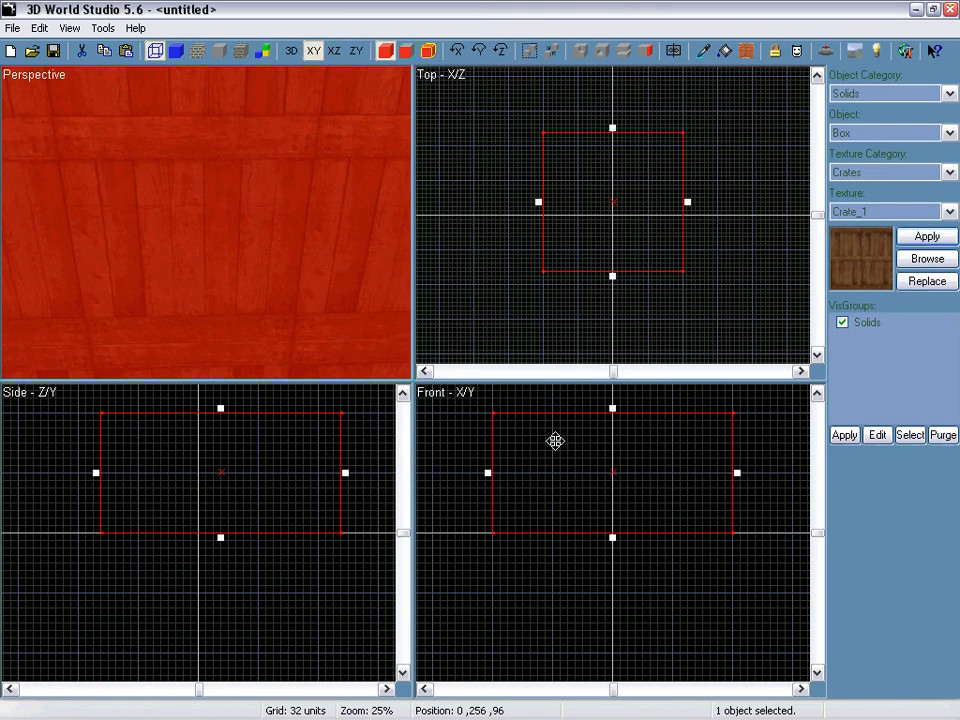
- Slide the box to X -256 and back to X 0 in the Front view, watching the texture on its faces
{"action": "scroll", "coordinate": [233, 304], "scroll_direction": "down", "scroll_amount": 5}
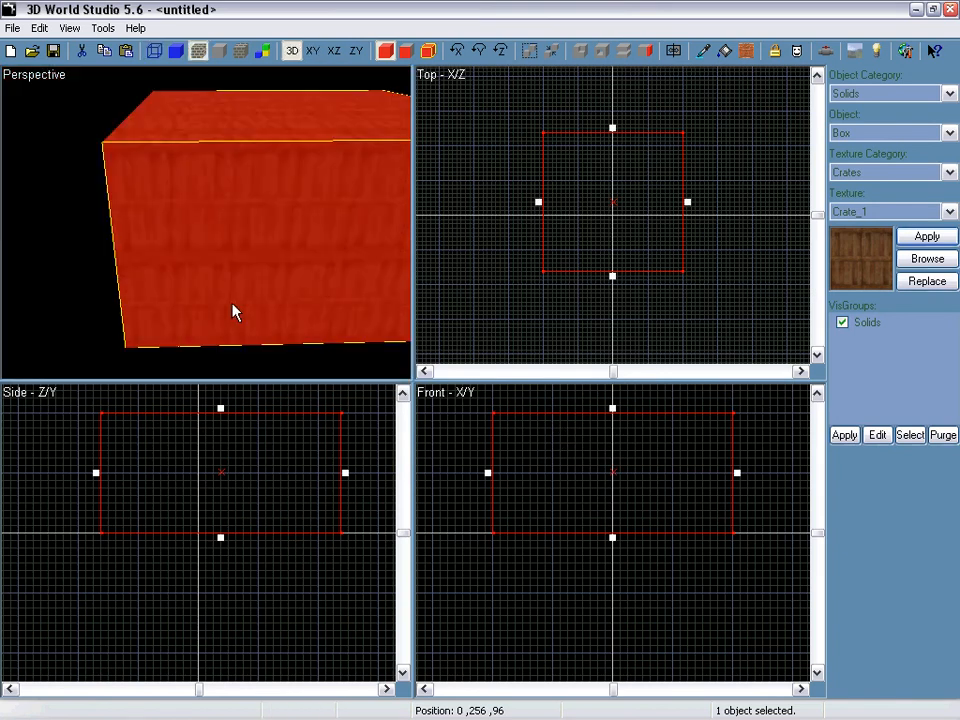
{"action": "scroll", "coordinate": [233, 295], "scroll_direction": "up", "scroll_amount": 3}
{"action": "scroll", "coordinate": [233, 294], "scroll_direction": "up", "scroll_amount": 3}
{"action": "scroll", "coordinate": [231, 291], "scroll_direction": "down", "scroll_amount": 4}
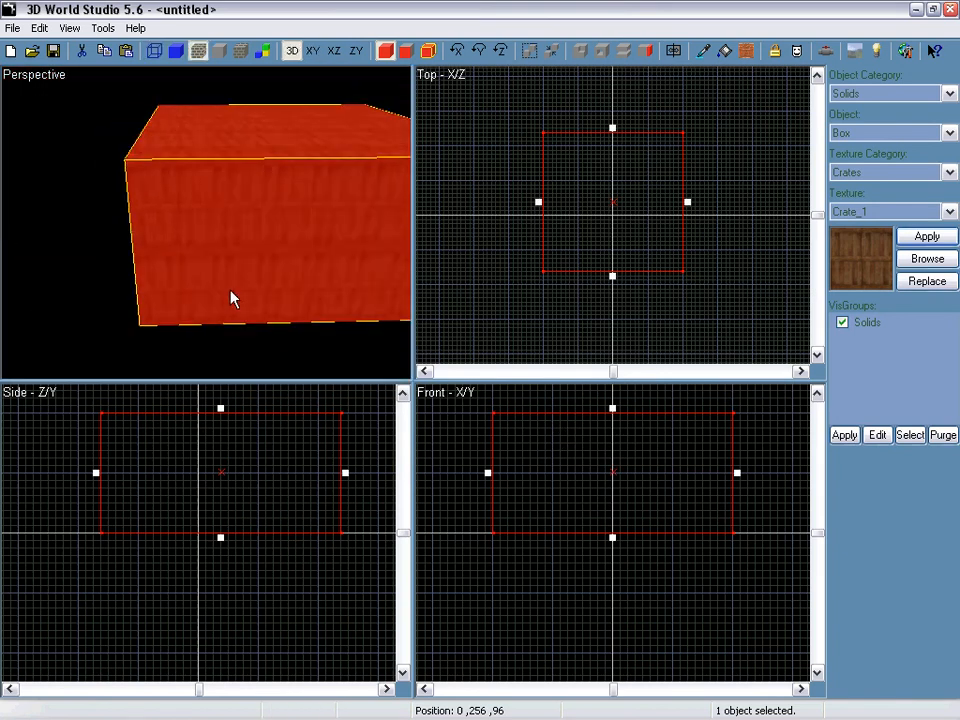
{"action": "scroll", "coordinate": [231, 298], "scroll_direction": "up", "scroll_amount": 3}
{"action": "scroll", "coordinate": [231, 298], "scroll_direction": "up", "scroll_amount": 2}
{"action": "left_click_drag", "start_coordinate": [556, 440], "coordinate": [534, 446]}
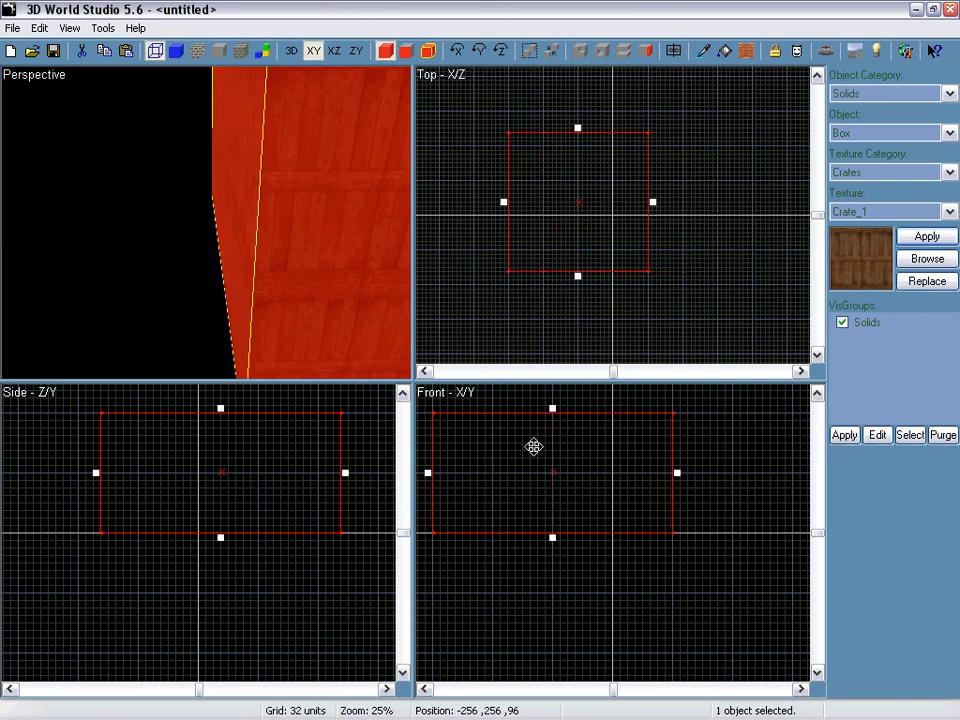
{"action": "right_click_drag", "start_coordinate": [264, 263], "coordinate": [208, 229]}
{"action": "left_click_drag", "start_coordinate": [506, 474], "coordinate": [555, 471]}
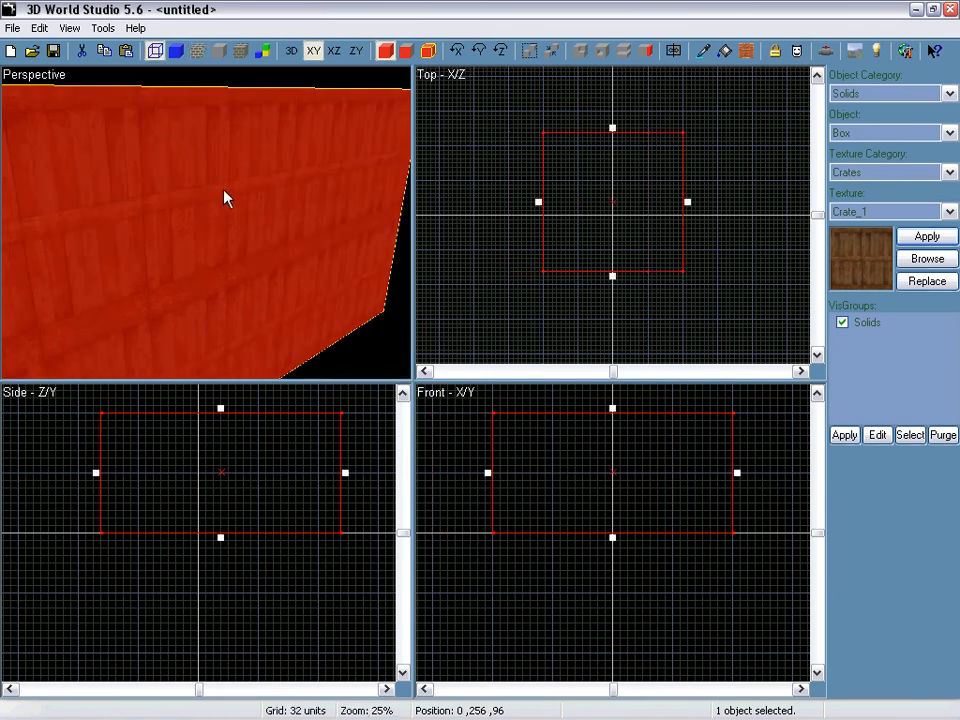
- Turn on the texture lock and slide the box to X -256 in the Front view
{"action": "left_click", "coordinate": [774, 52]}
{"action": "left_click_drag", "start_coordinate": [604, 493], "coordinate": [527, 450]}
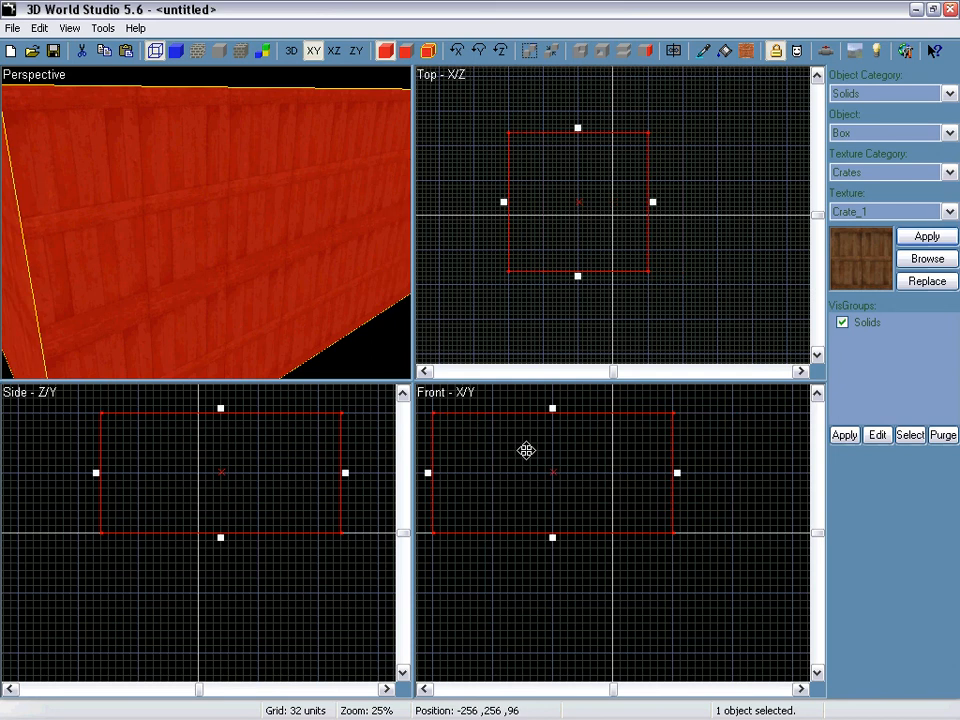
{"action": "scroll", "coordinate": [605, 232], "scroll_direction": "down", "scroll_amount": 3}
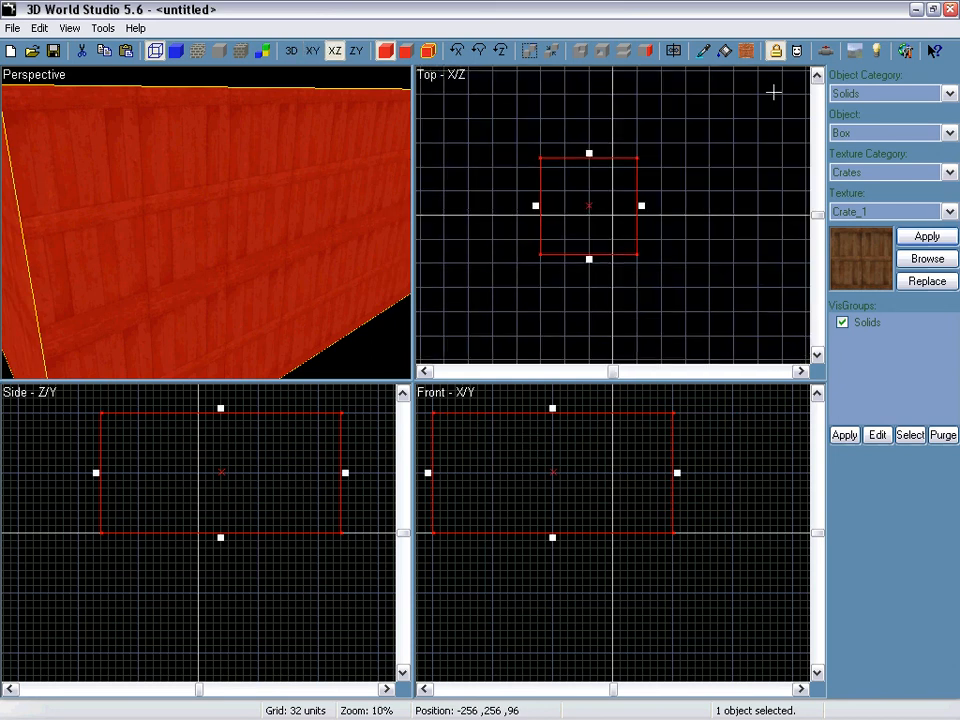
{"action": "left_click", "coordinate": [773, 54]}
- Create a second box of 960 x 512 x 992 beside the first in the Top view, and move it to 992, 256, 80
{"action": "left_click_drag", "start_coordinate": [665, 158], "coordinate": [752, 253]}
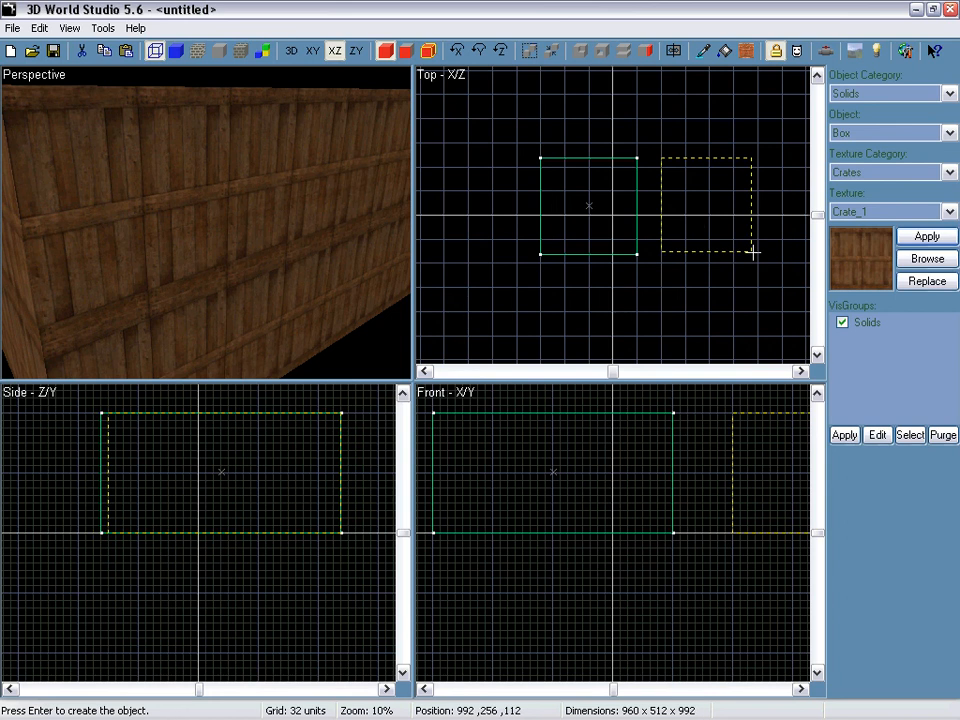
{"action": "key", "text": "Return"}
{"action": "right_click_drag", "start_coordinate": [276, 241], "coordinate": [206, 222]}
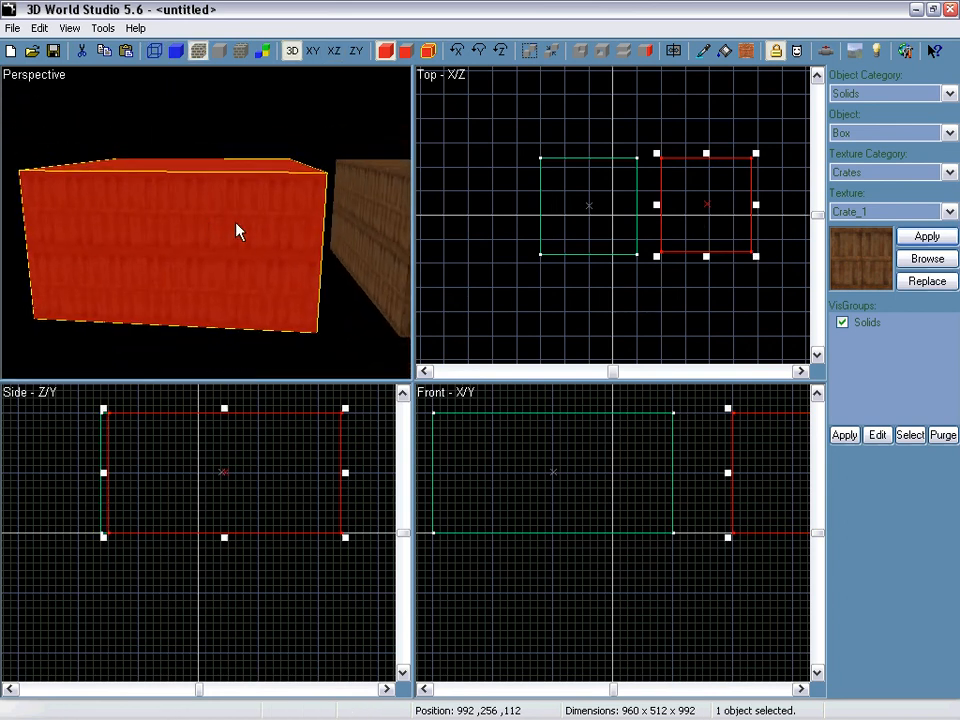
{"action": "left_click_drag", "start_coordinate": [726, 209], "coordinate": [738, 208]}
{"action": "left_click_drag", "start_coordinate": [724, 207], "coordinate": [640, 228]}
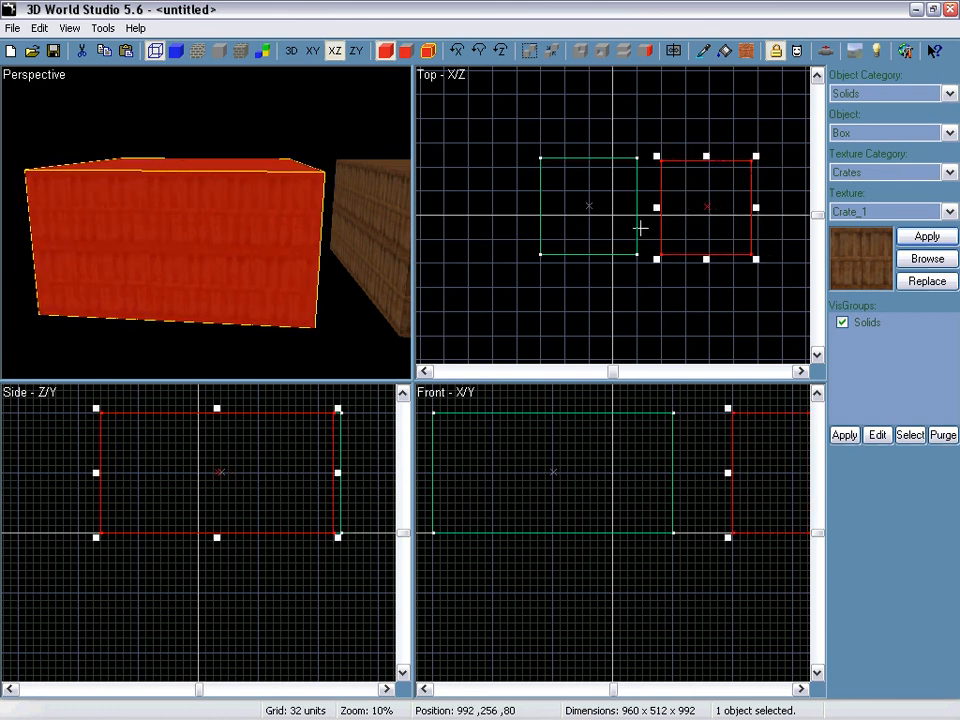
- Select the first box in the perspective view and remove both boxes from the scene
{"action": "right_click_drag", "start_coordinate": [254, 233], "coordinate": [264, 221]}
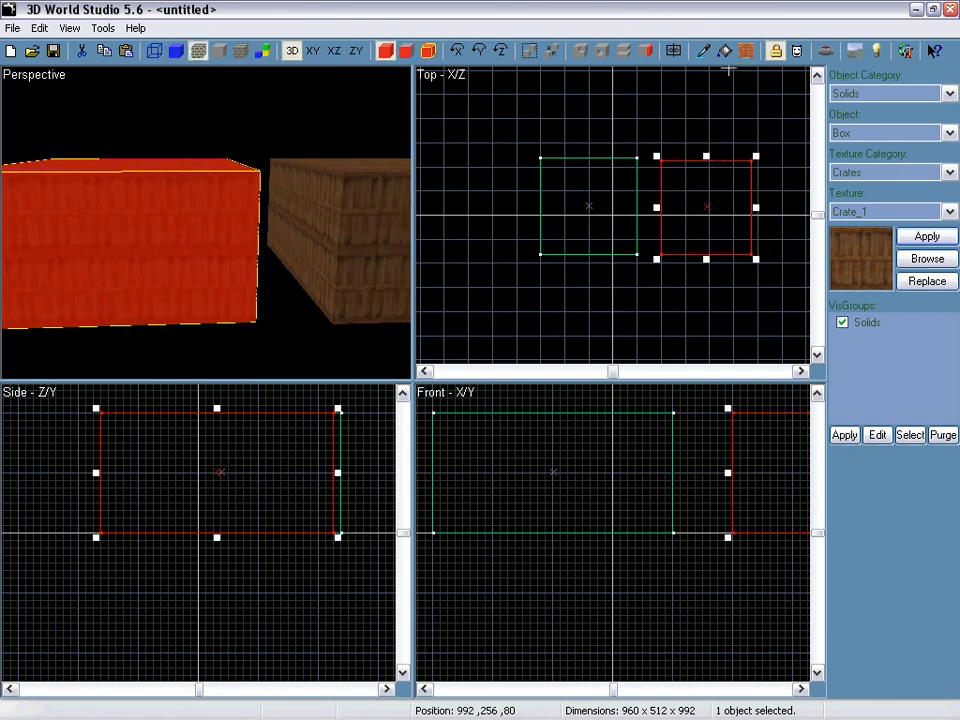
{"action": "left_click", "coordinate": [322, 203]}
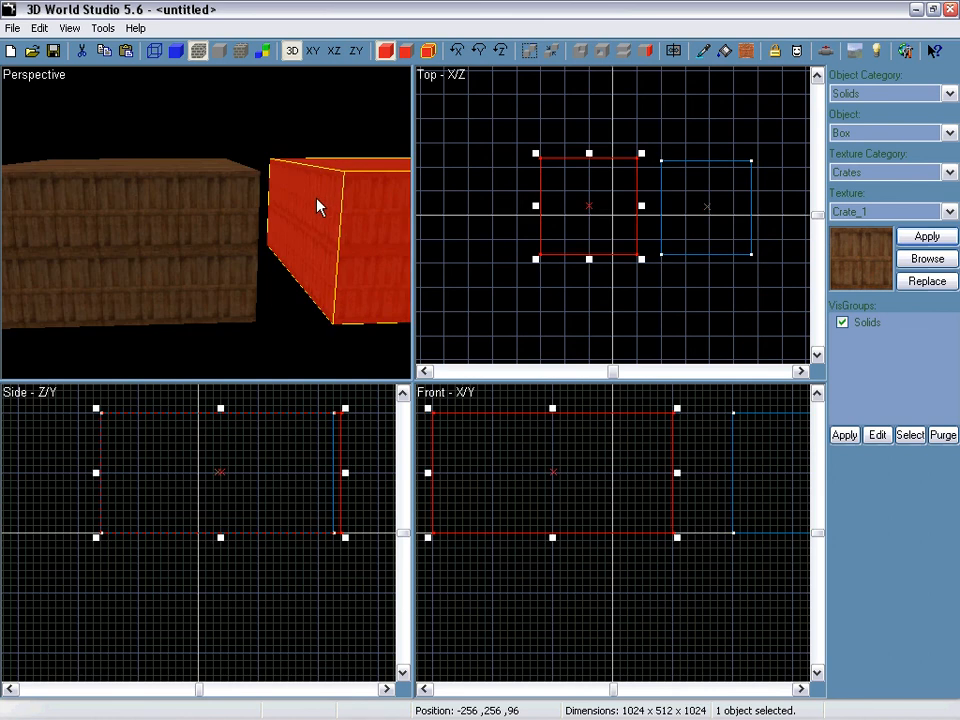
{"action": "key", "text": "ctrl+z"}
{"action": "key", "text": "ctrl+z"}
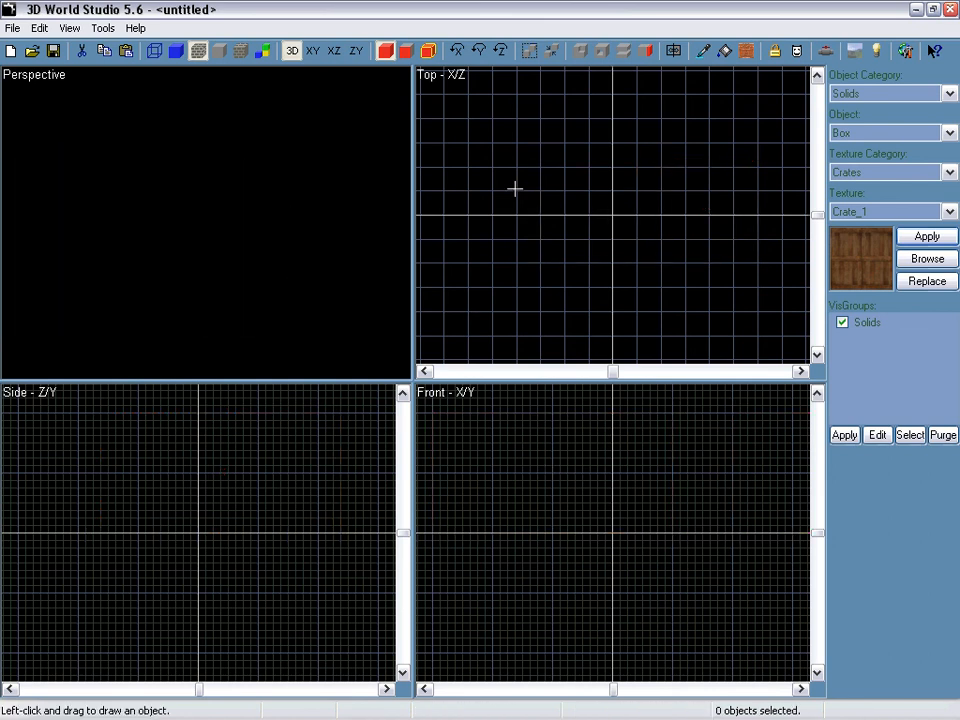
{"action": "scroll", "coordinate": [622, 188], "scroll_direction": "up", "scroll_amount": 3}
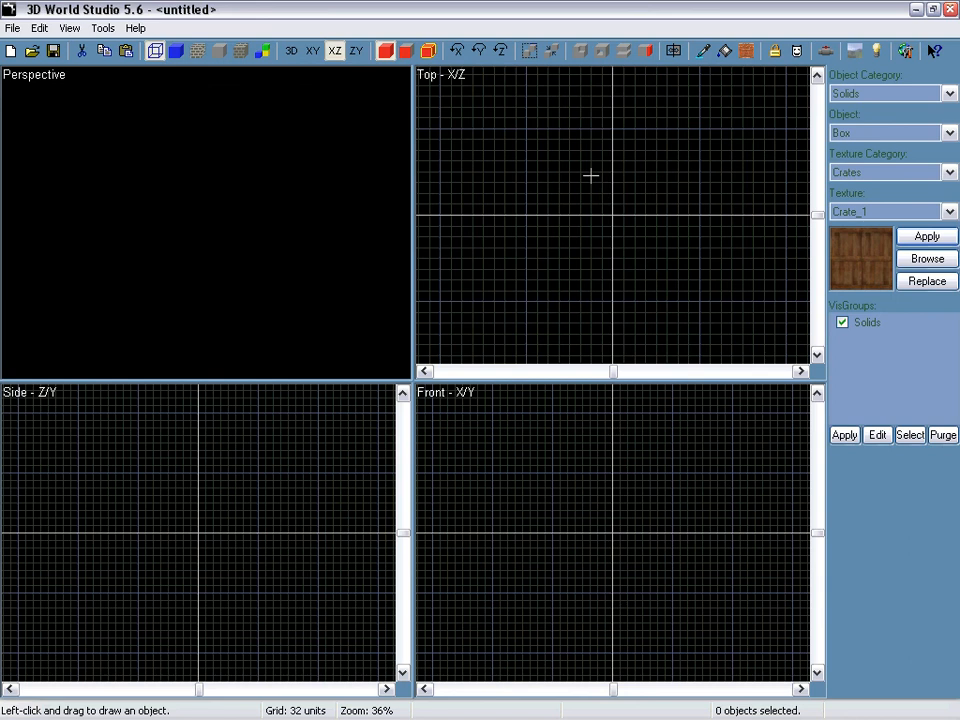